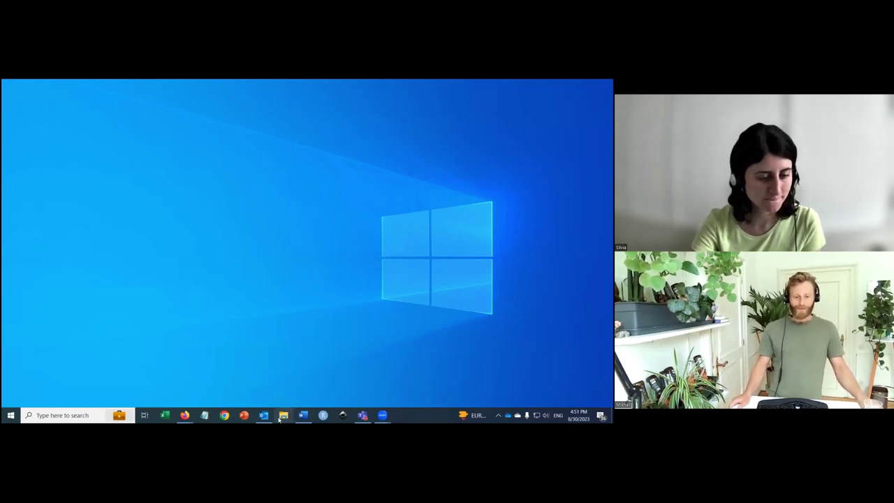
Browse from Documents through GitHub, CWatM and Toolkit into the Calibration folder.
click(280, 416)
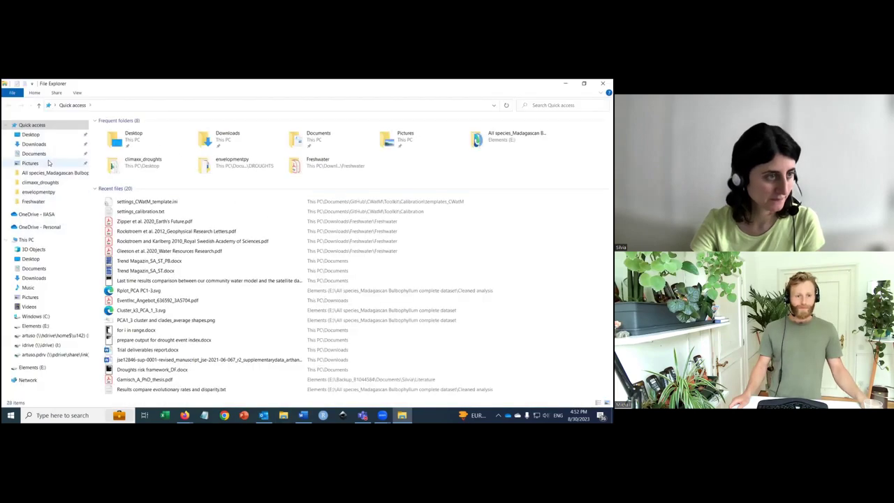
click(43, 153)
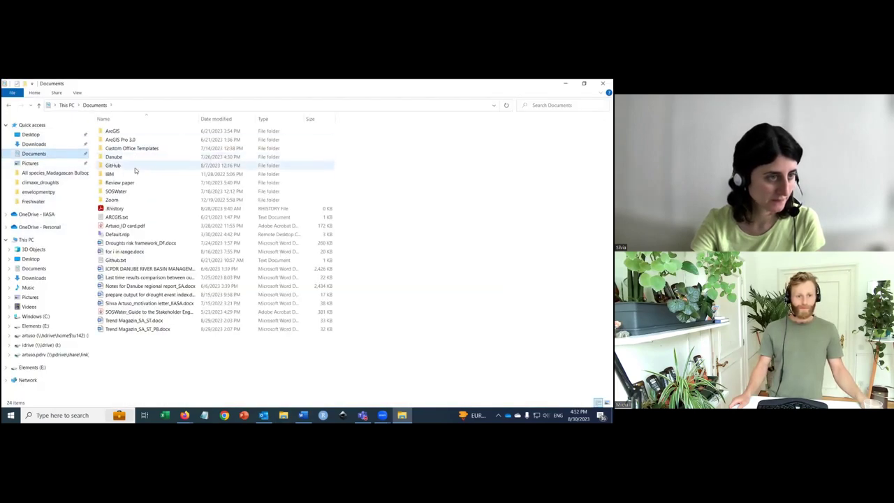
double_click(136, 171)
double_click(114, 132)
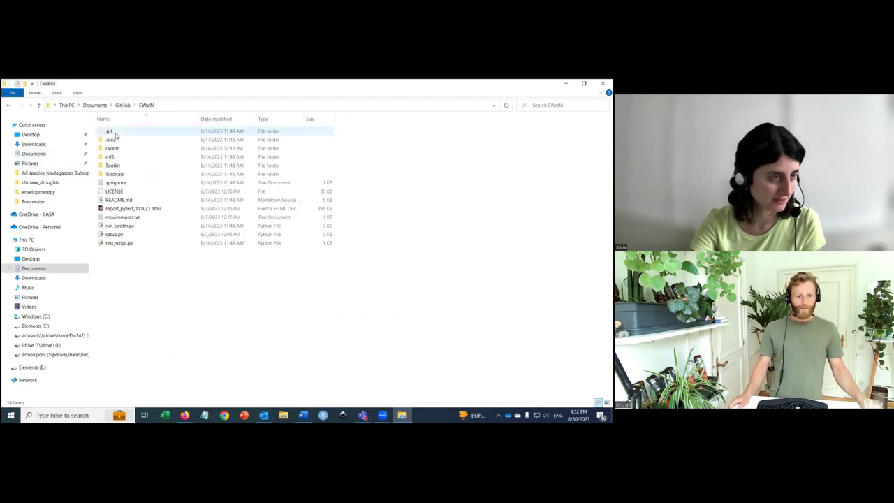
double_click(112, 165)
click(117, 133)
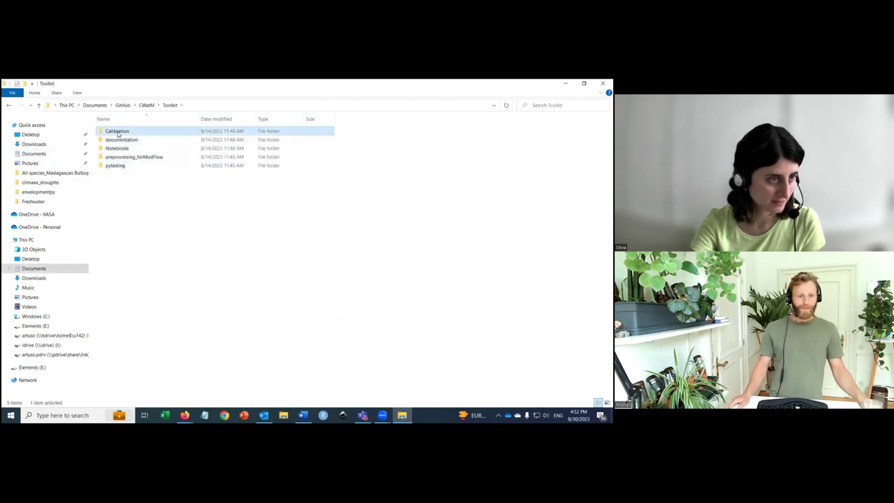
double_click(118, 134)
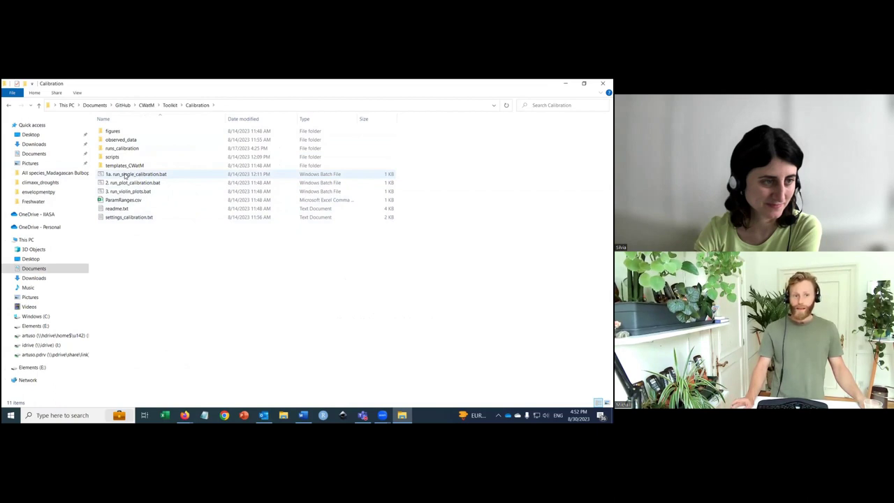
Run 1a. run_single_calibration.bat and move its console aside to read the FileExistsError.
double_click(146, 178)
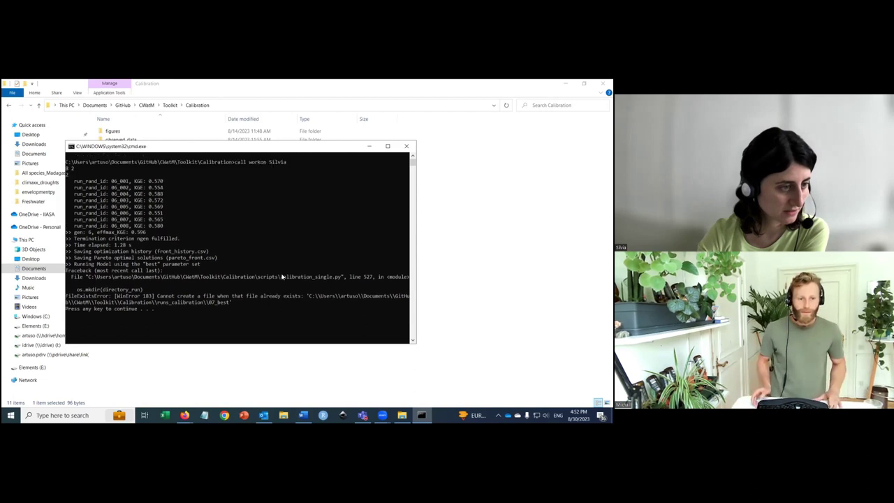
drag(210, 146, 283, 139)
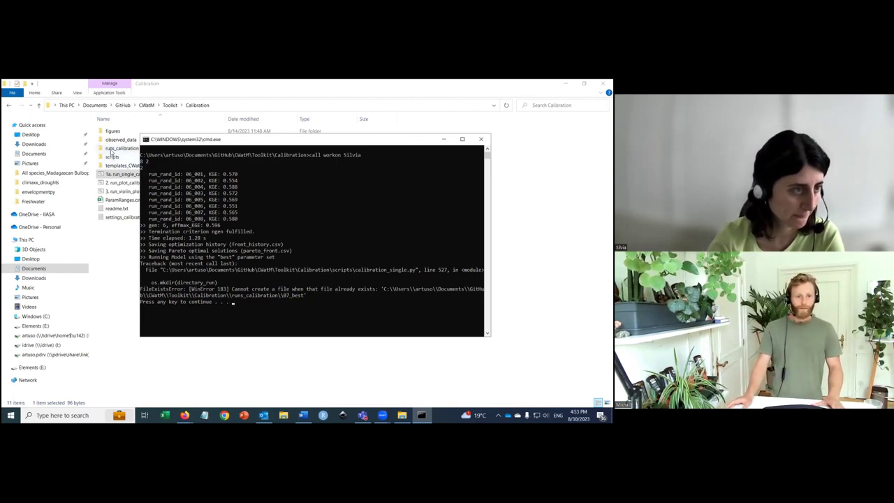
Go into runs_calibration > 07_best and open settings_CWatM_template-Run07_best.ini in Notepad.
double_click(110, 150)
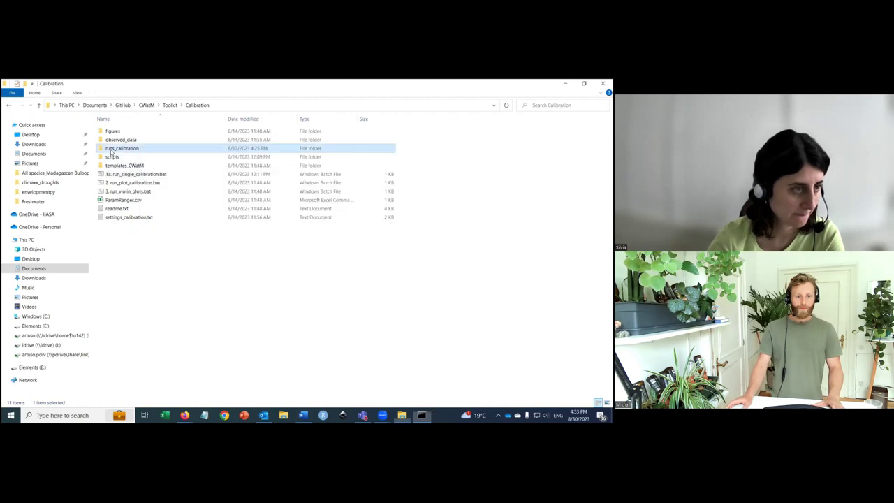
scroll(126, 363, down, 12)
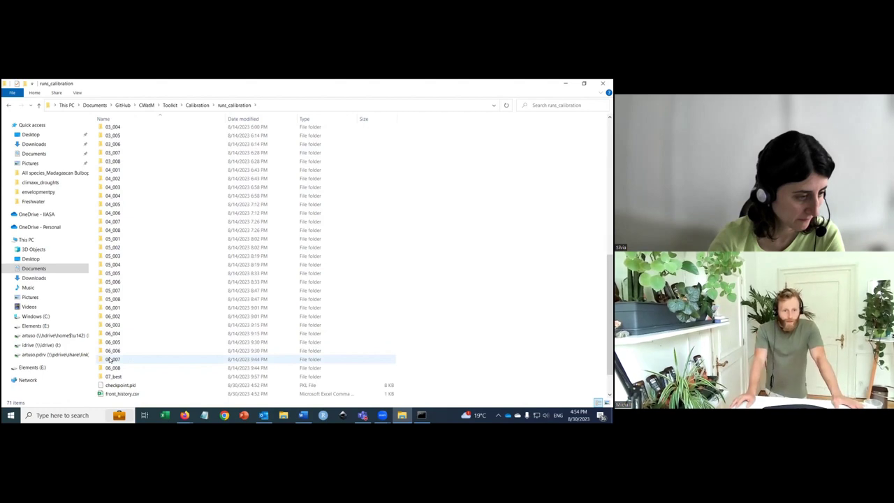
double_click(112, 378)
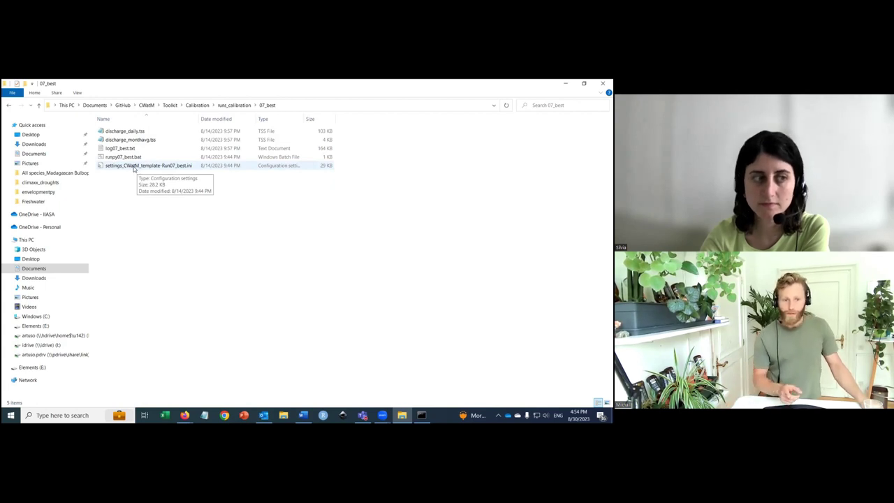
double_click(134, 166)
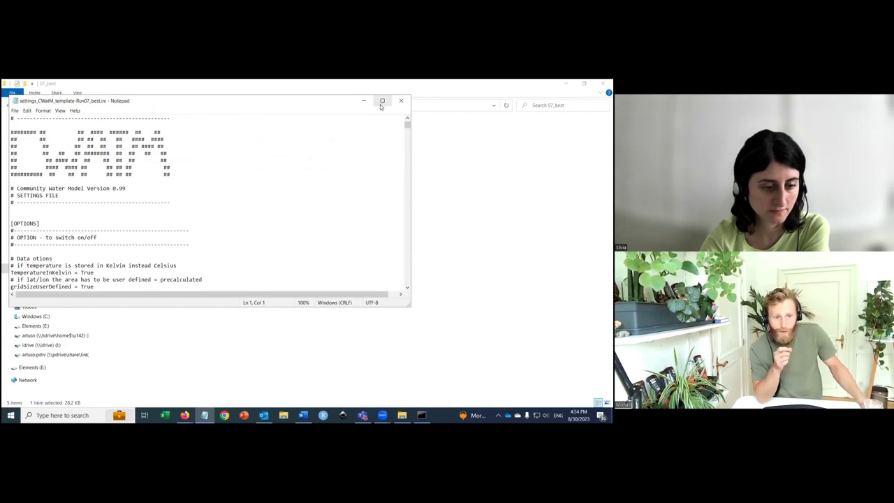
Maximize Notepad and remove the # before OUT_Map_Daily = discharge in [OUTPUT].
click(382, 100)
scroll(286, 251, down, 14)
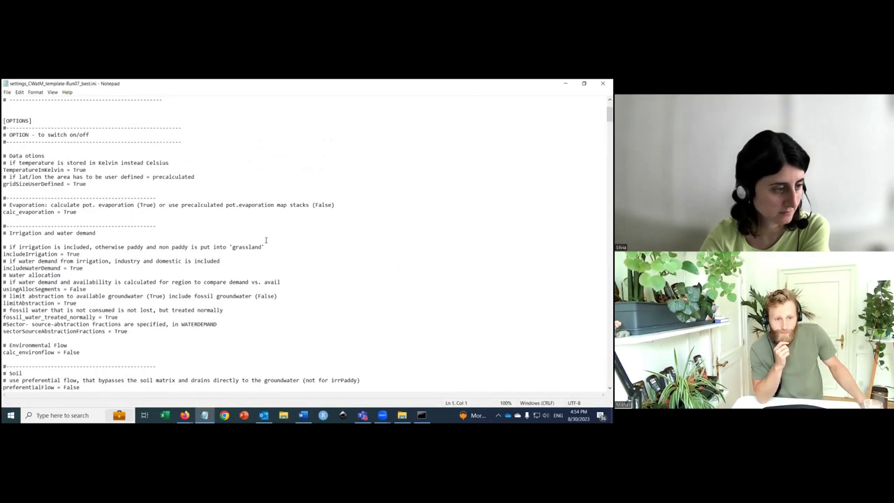
scroll(269, 239, down, 15)
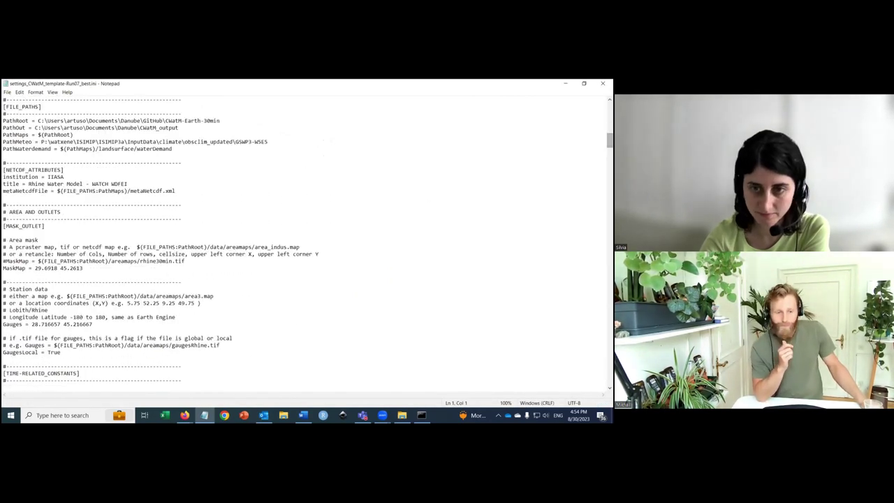
scroll(180, 296, down, 15)
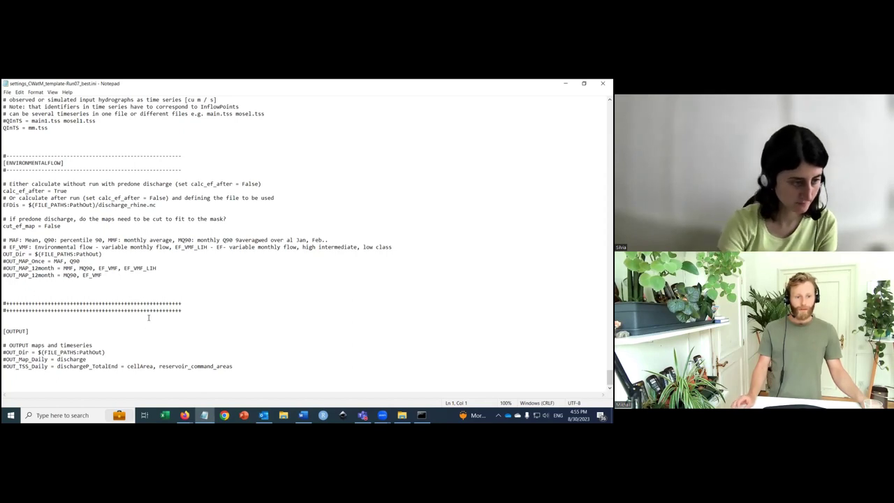
click(53, 357)
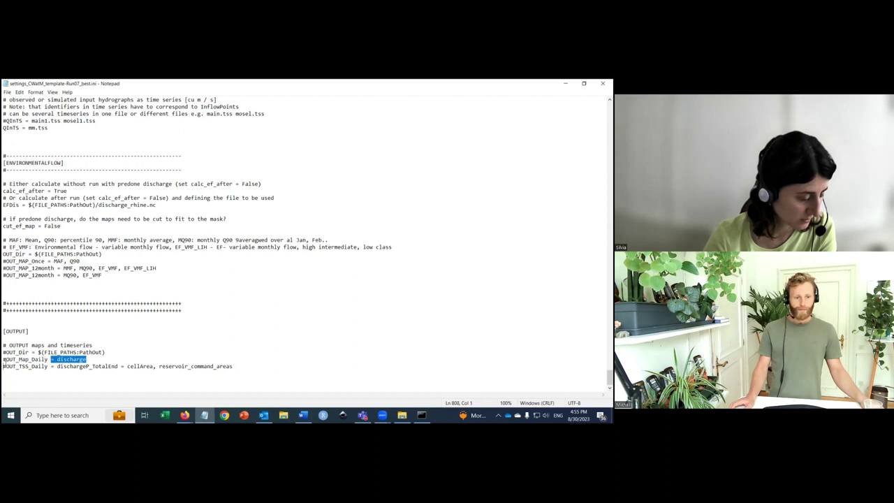
click(64, 366)
click(7, 359)
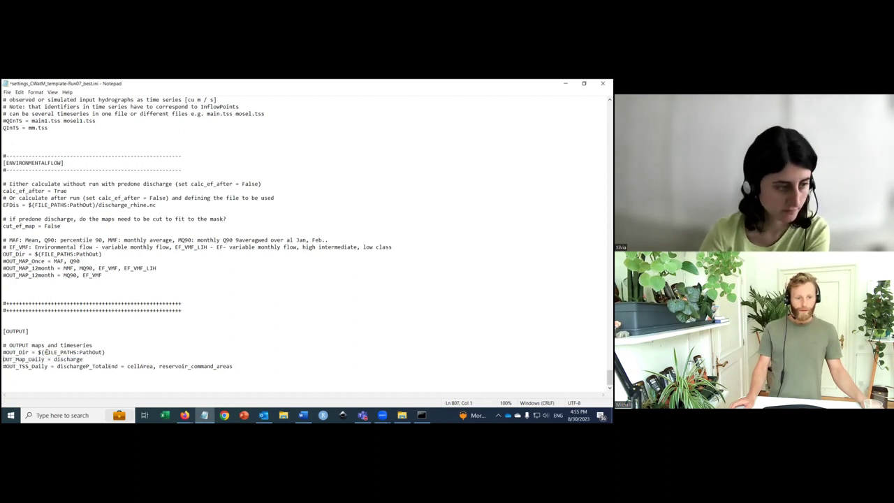
double_click(59, 359)
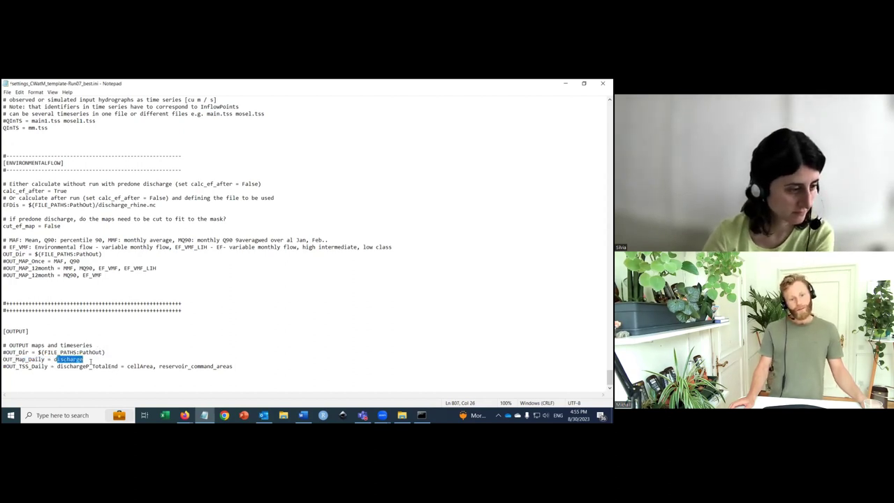
click(201, 366)
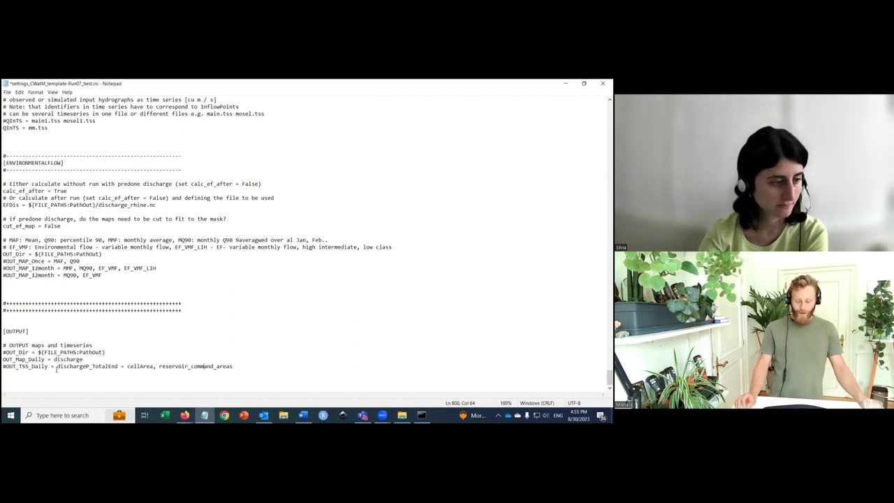
Append ETRef and EWRef after discharge on the OUT_Map_Daily line, fixing a typo.
click(85, 358)
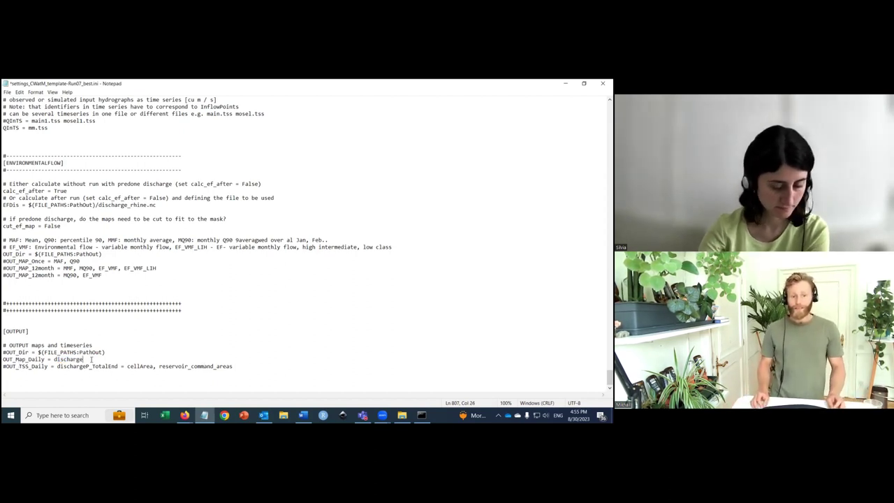
text(, )
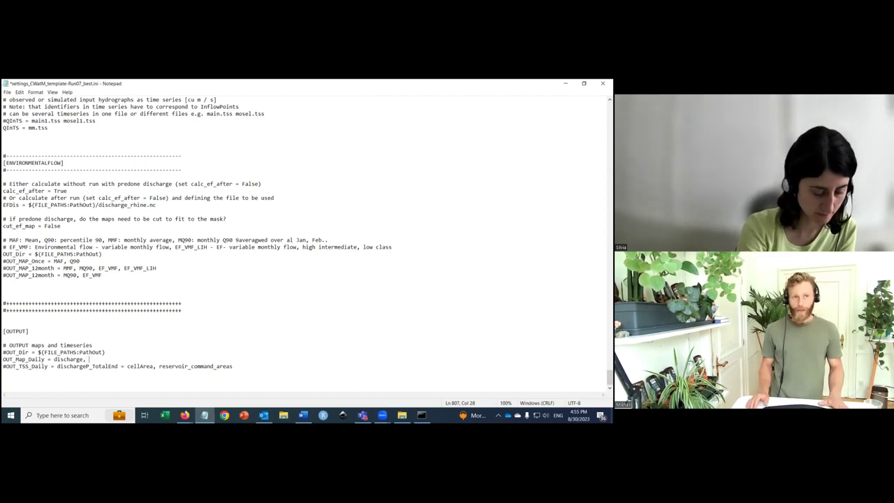
text(ET)
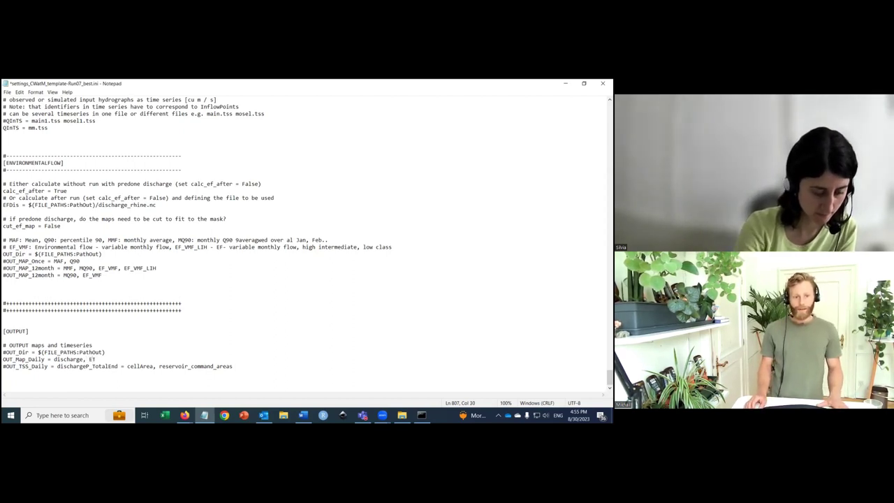
text(R)
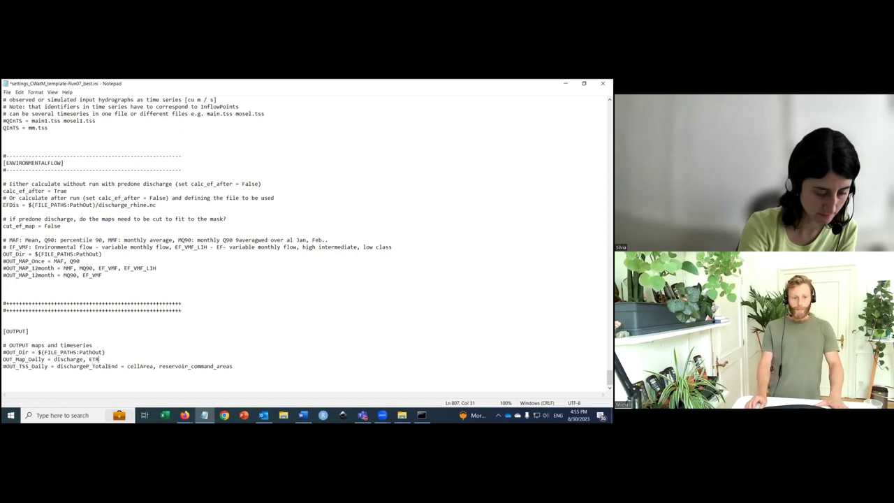
text(F)
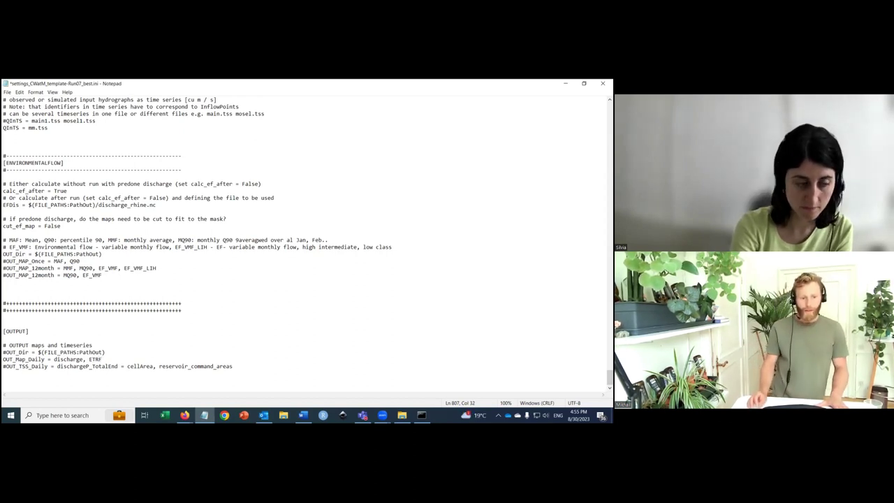
key(BackSpace)
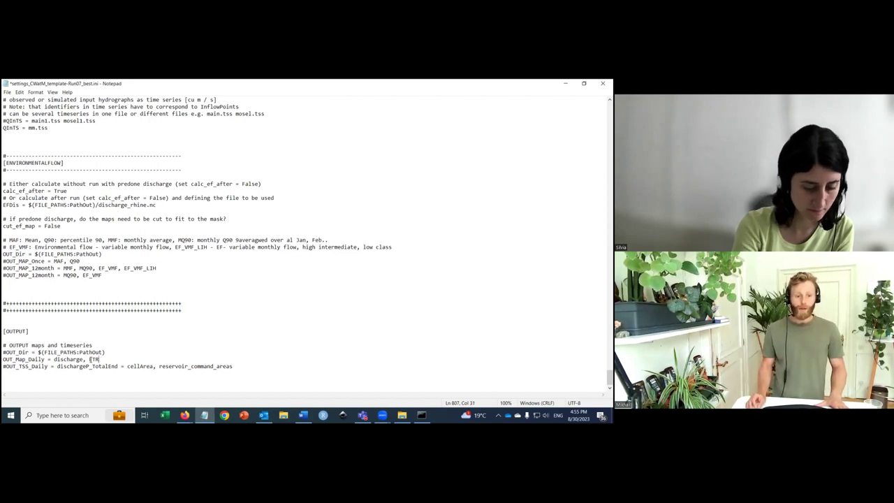
text(ef)
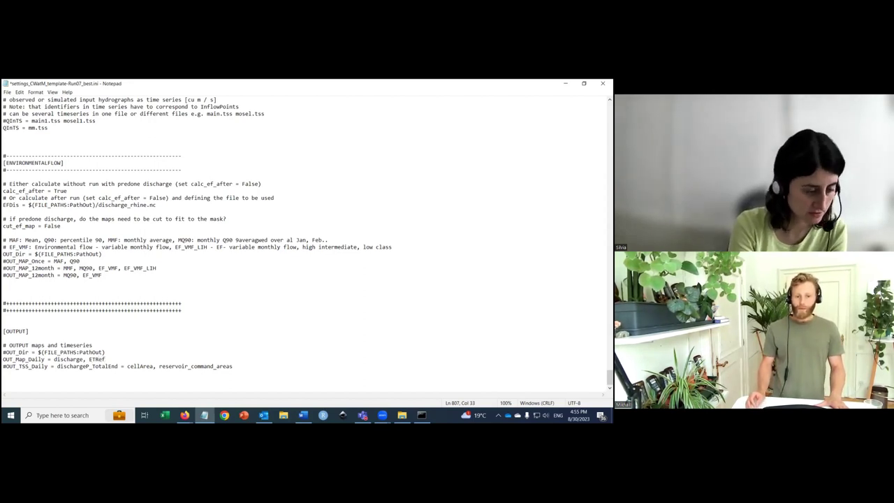
text(,)
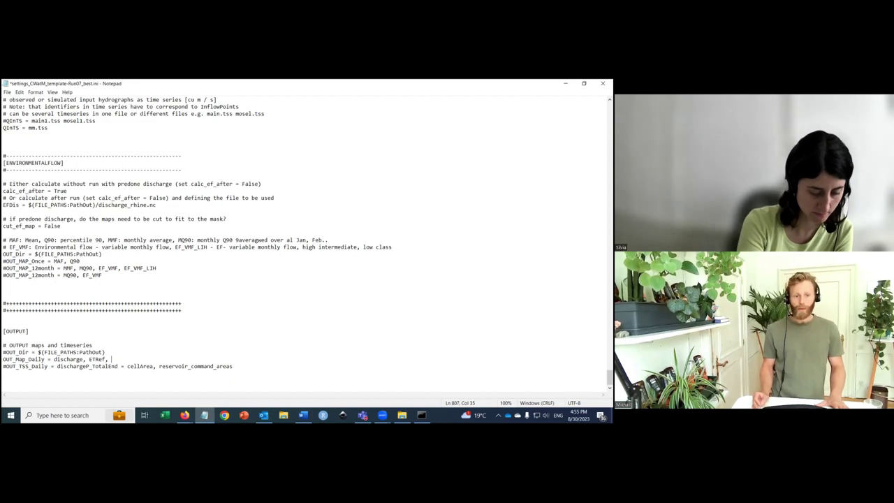
text(EW)
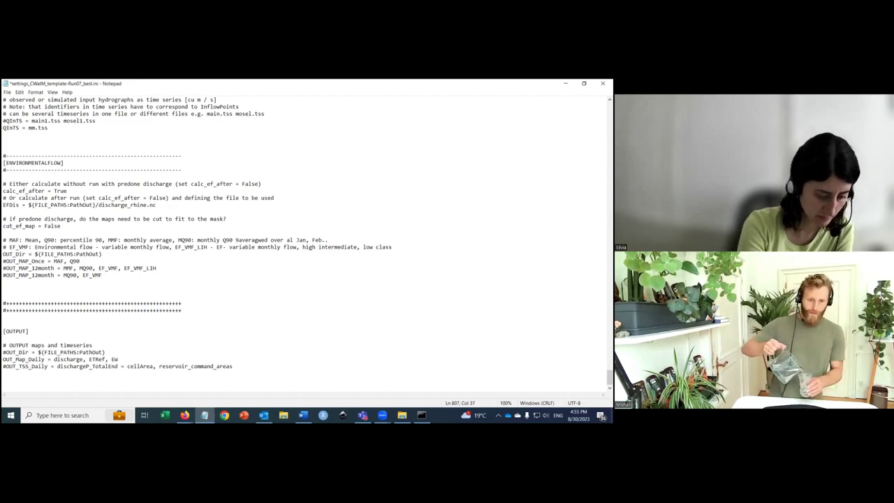
text(R)
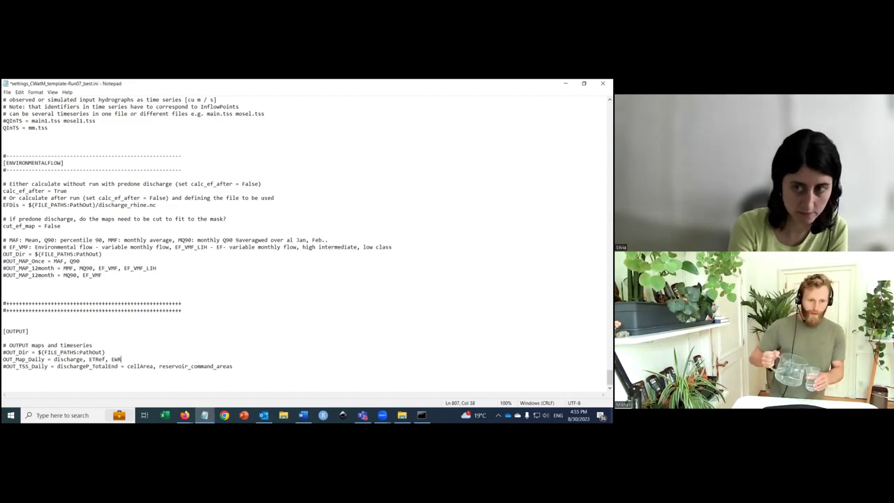
text(ef)
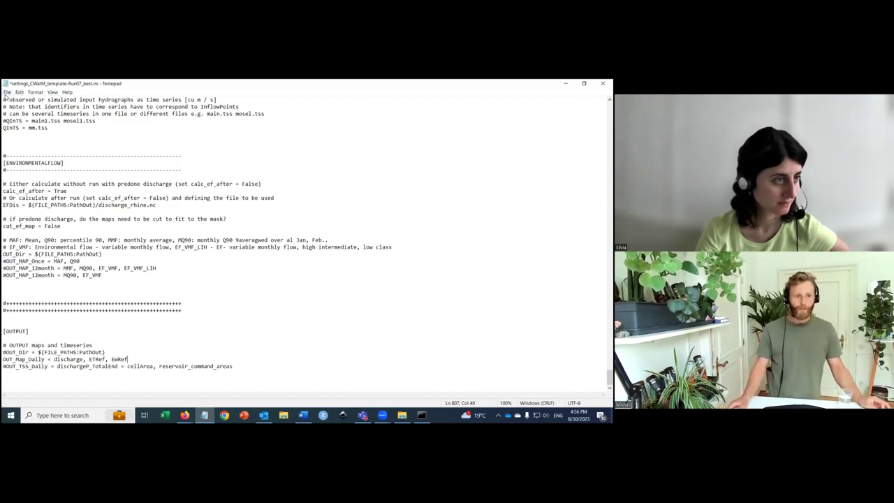
Find the [CALIBRATION] section and check that OUT_Dir points to runs_calibration/07_best.
scroll(121, 261, up, 15)
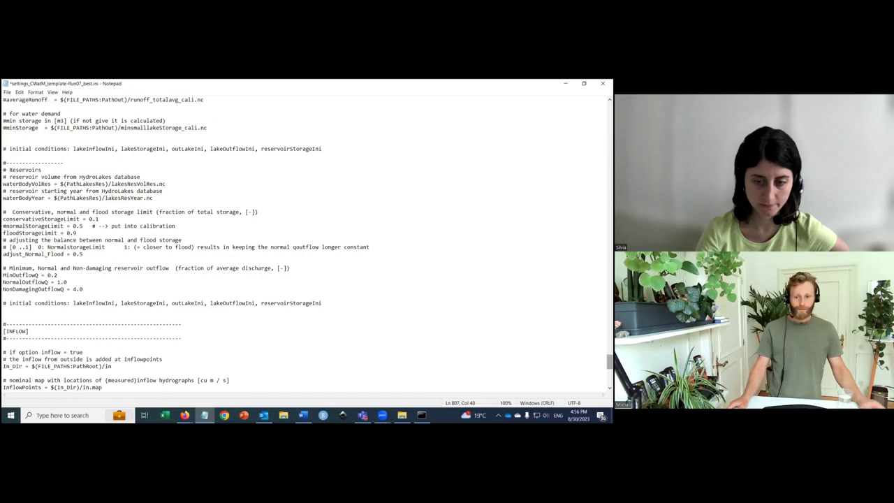
scroll(304, 244, up, 20)
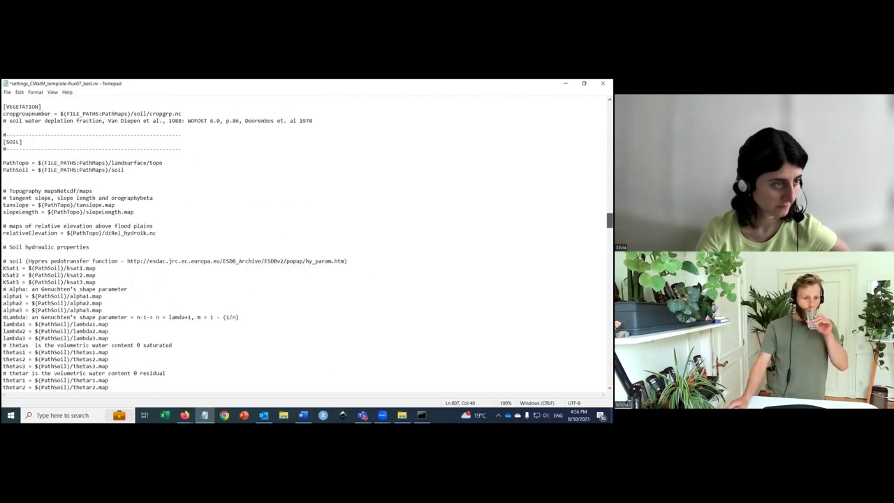
scroll(428, 226, up, 20)
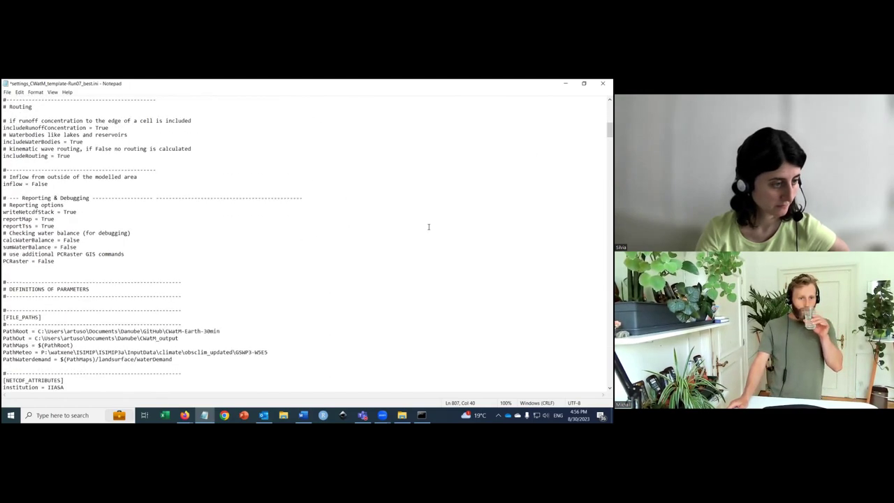
scroll(429, 226, down, 6)
scroll(429, 226, up, 6)
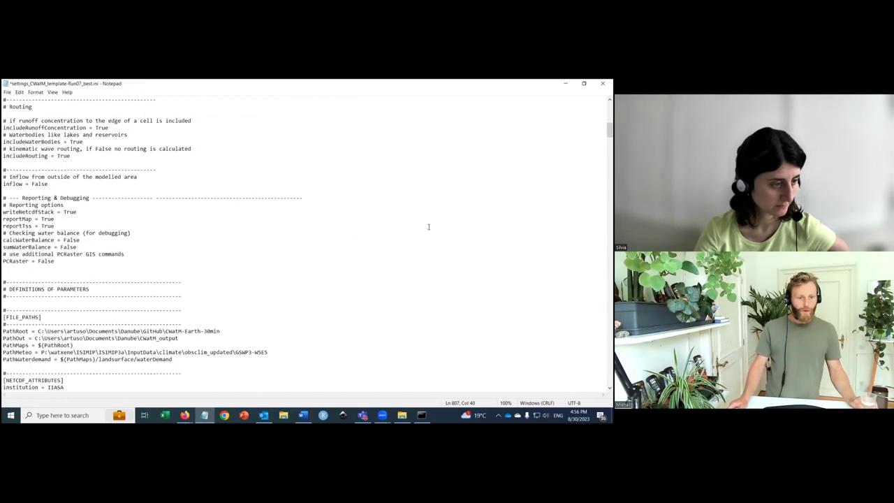
scroll(428, 226, down, 12)
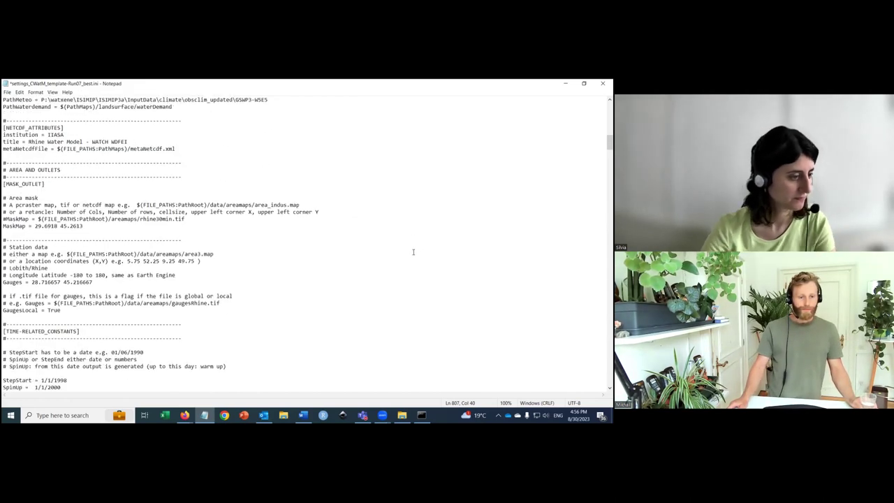
scroll(413, 252, down, 10)
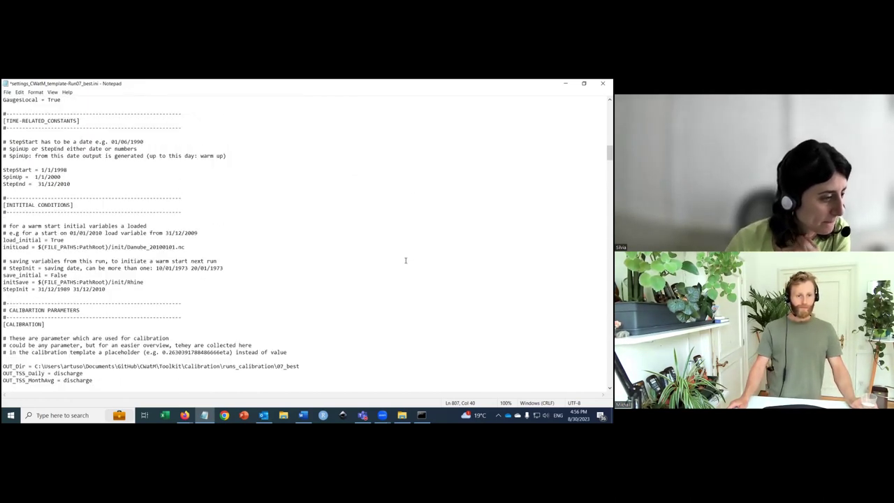
scroll(405, 259, down, 5)
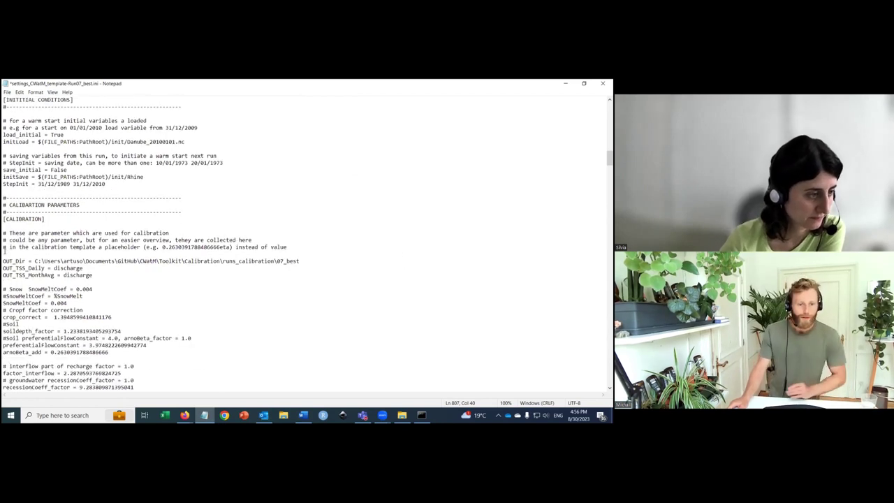
click(306, 260)
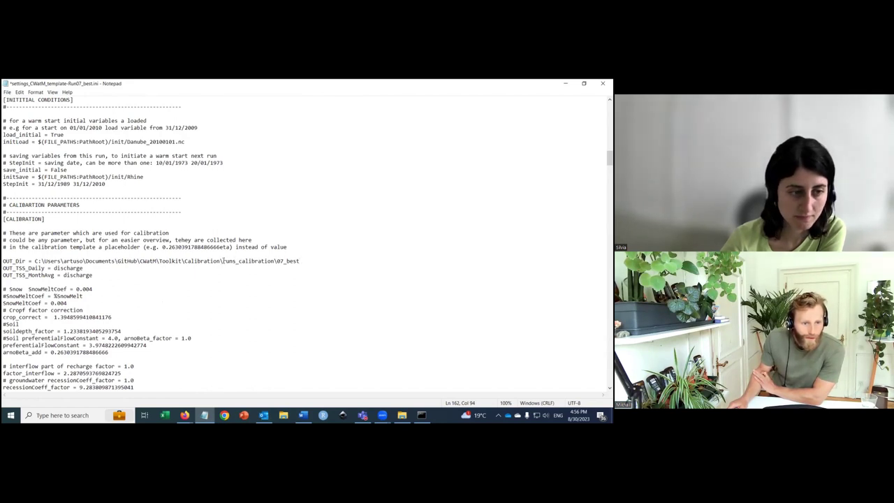
drag(223, 260, 275, 262)
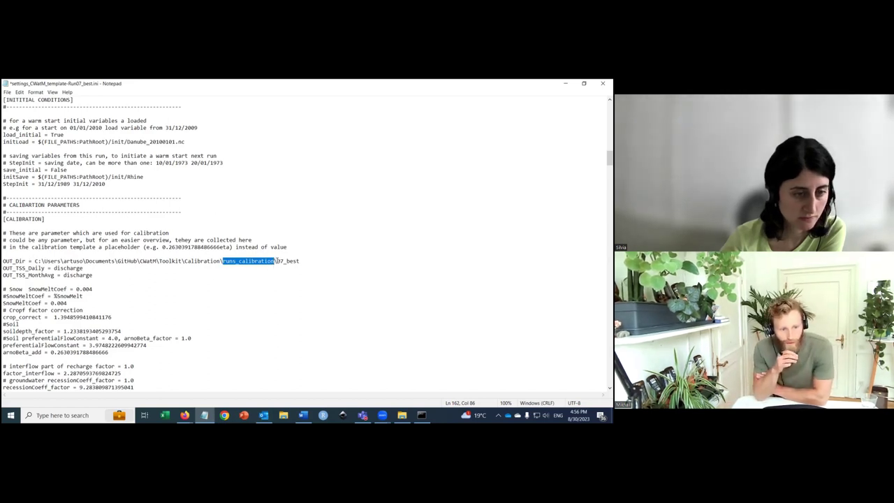
drag(277, 260, 316, 261)
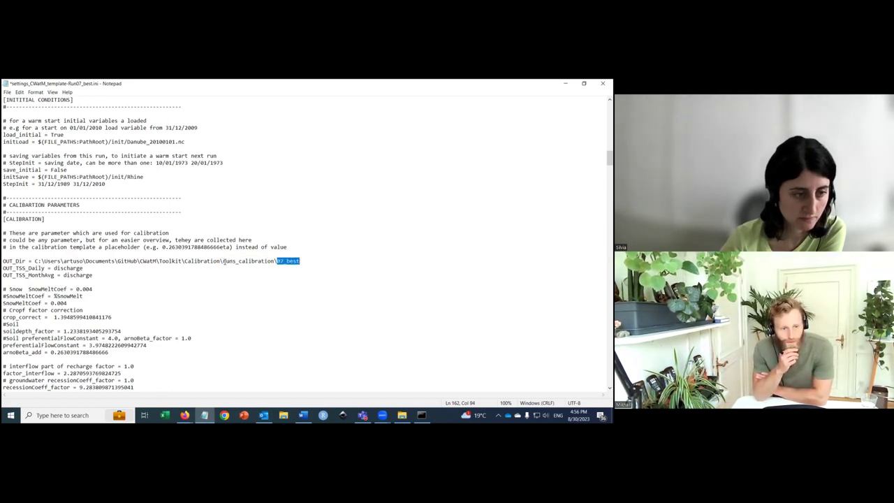
Put a # at the start of both the OUT_TSS_Daily and OUT_TSS_MonthAvg lines.
click(45, 275)
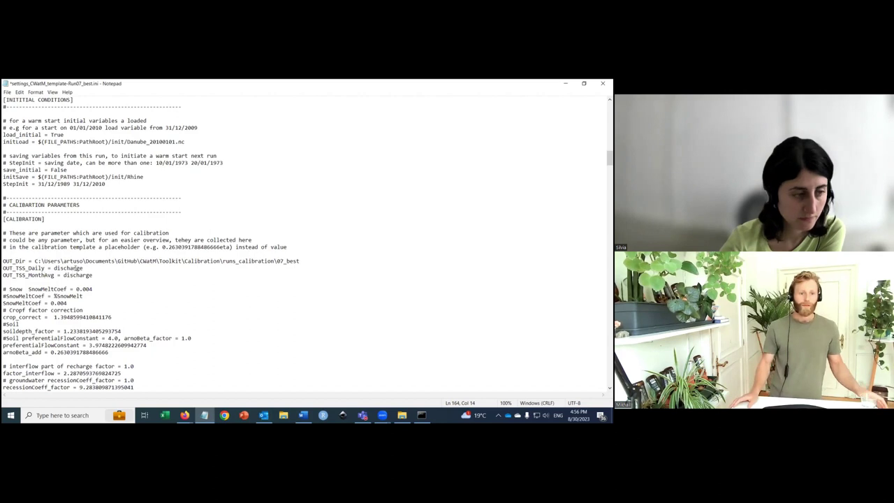
click(93, 267)
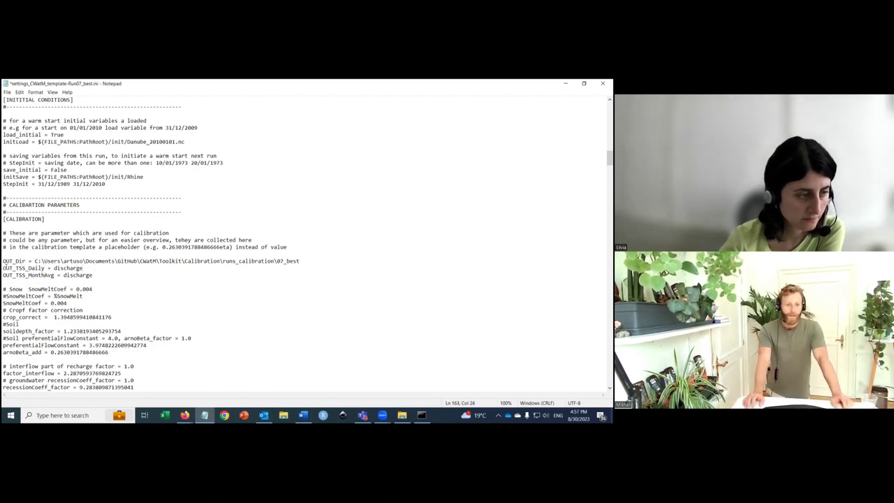
click(4, 268)
text(#)
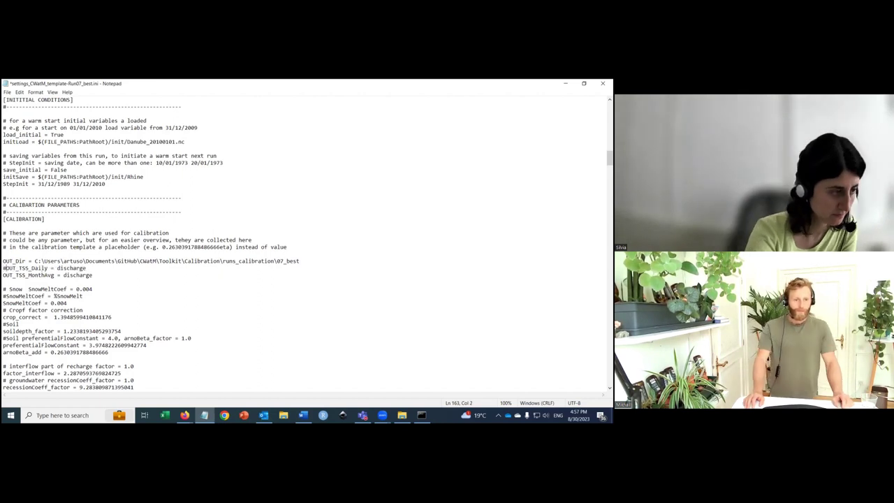
key(BackSpace)
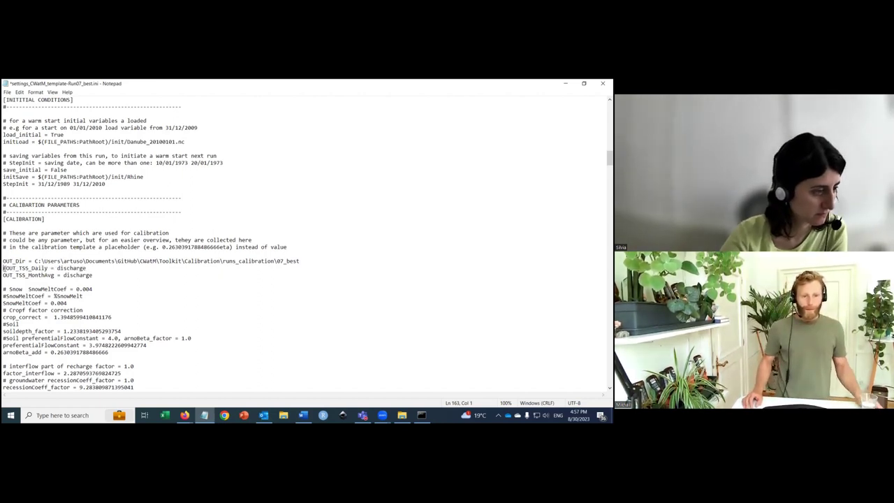
text(#)
click(4, 274)
text(#)
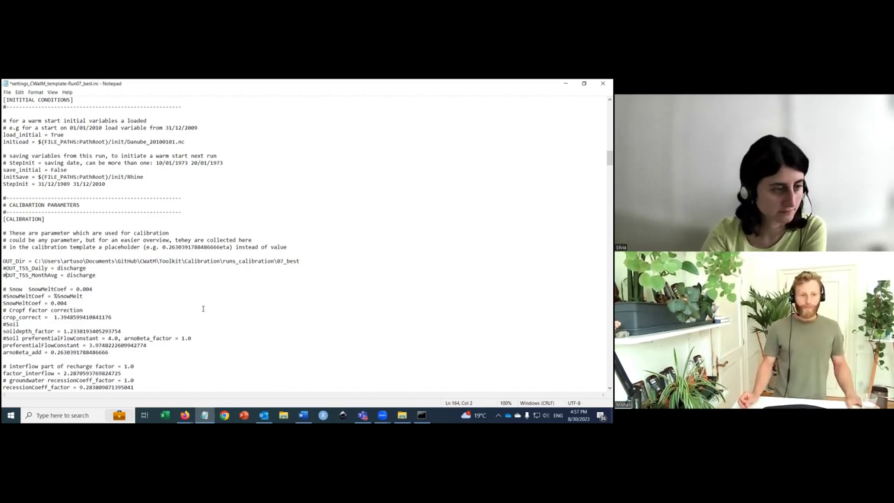
scroll(203, 308, down, 1)
scroll(203, 308, up, 4)
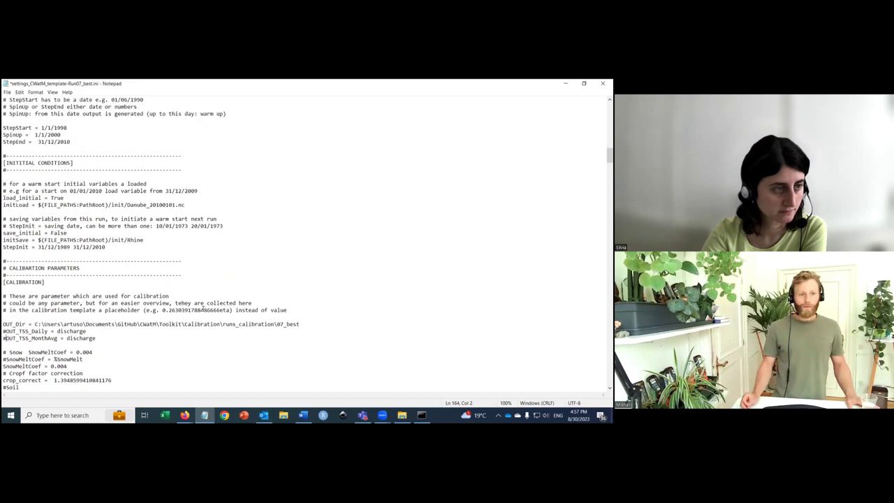
Change SpinUp from 1/1/2000 to None and save the 07_best settings file.
scroll(203, 308, up, 1)
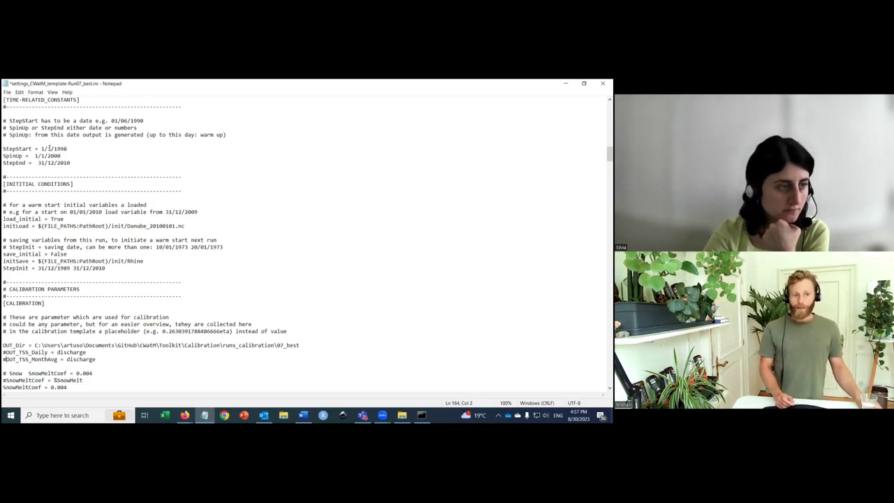
drag(36, 156, 61, 156)
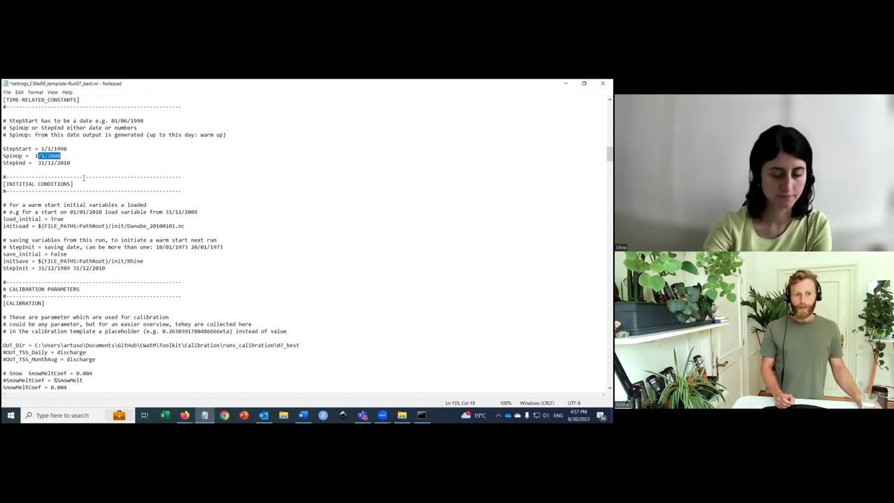
key(BackSpace)
text(None)
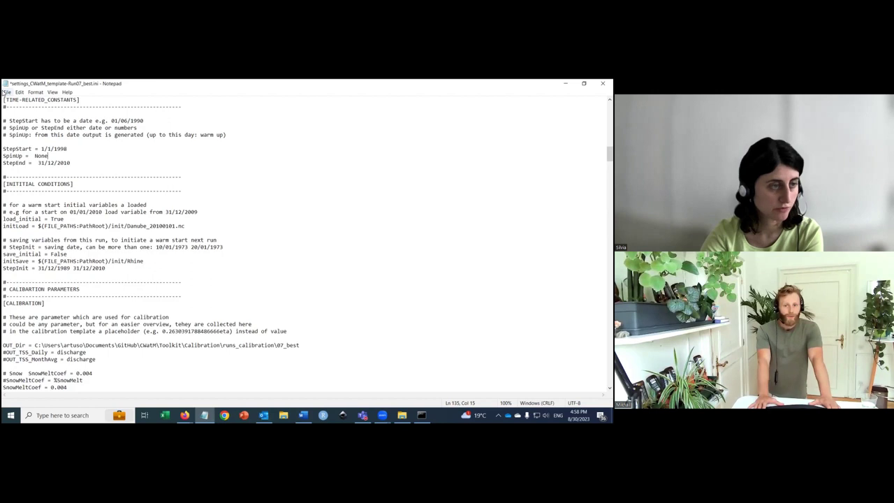
click(6, 92)
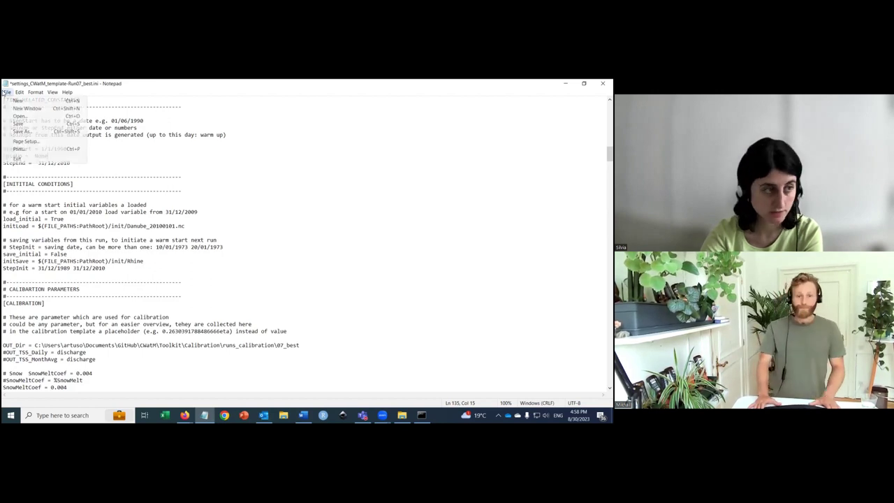
click(19, 123)
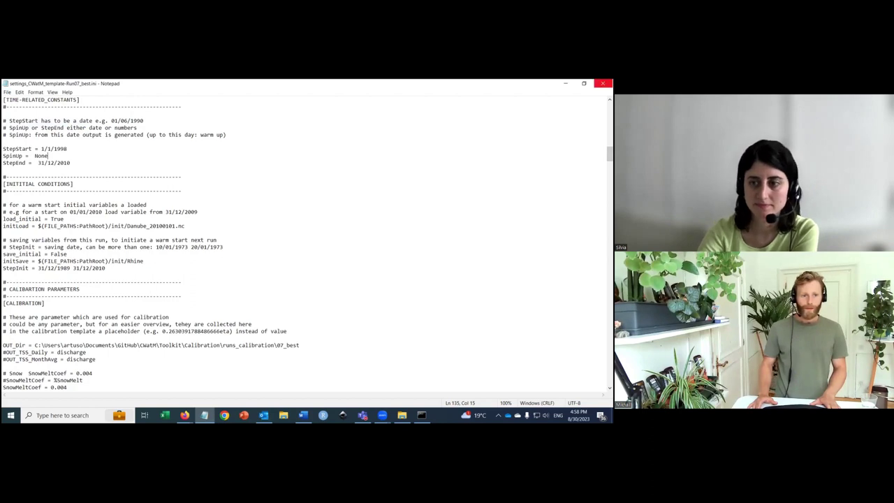
Close Notepad, run runpy07_best.bat, read its folder-exists error, then minimize the console.
click(603, 83)
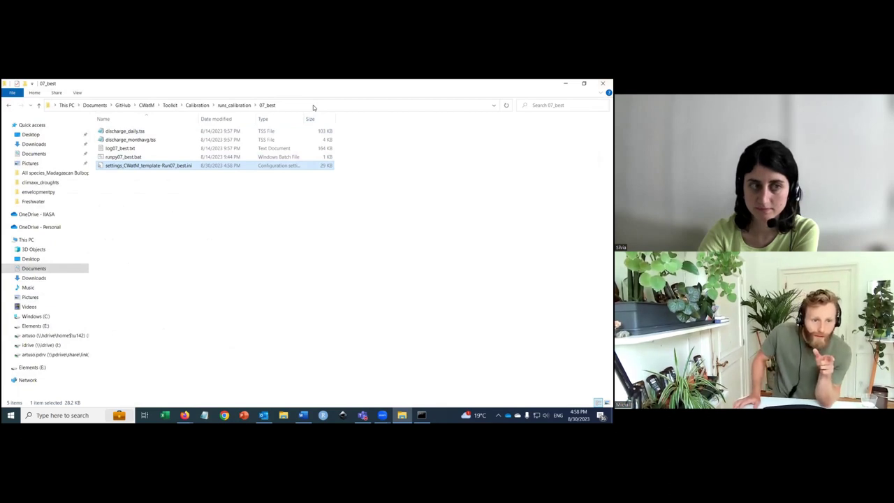
double_click(130, 158)
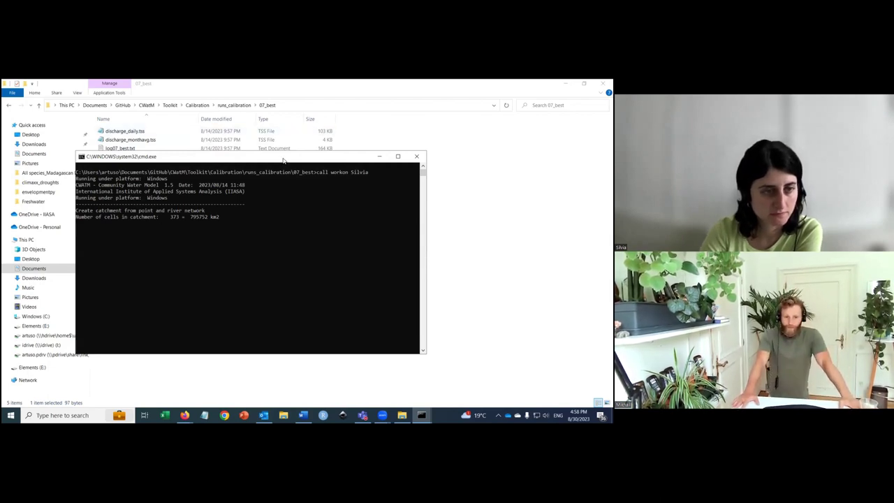
drag(280, 157, 321, 151)
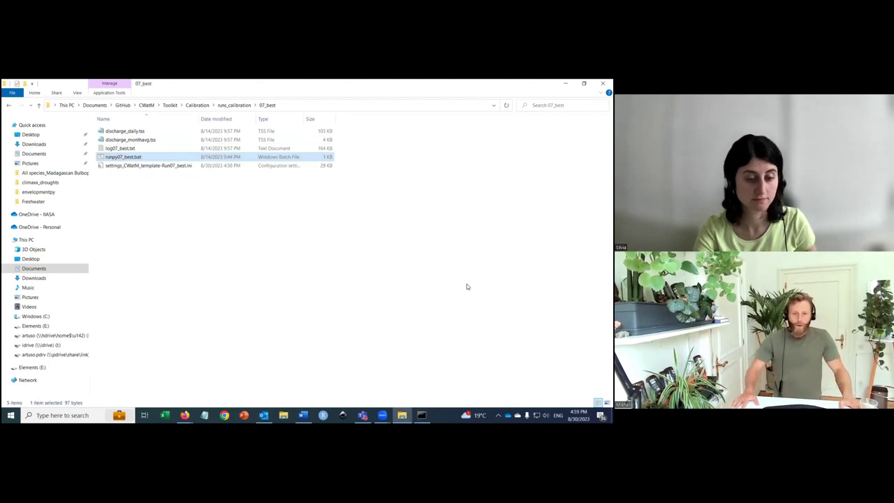
click(422, 415)
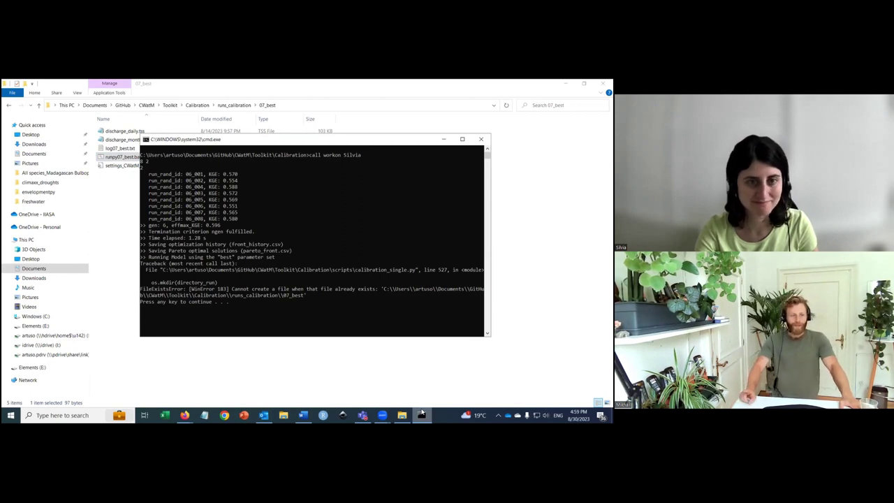
click(444, 141)
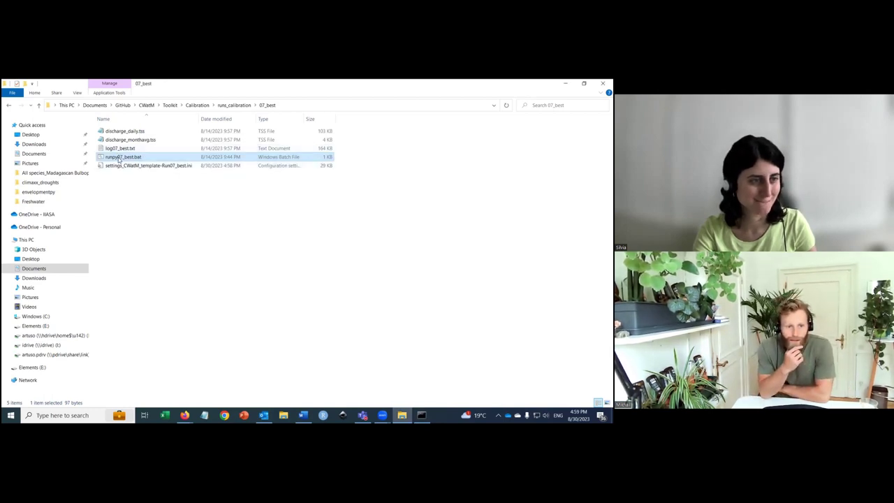
Edit runpy07_best.bat in Notepad, replacing the blank line after the python command with 'pause', and save.
right_click(150, 159)
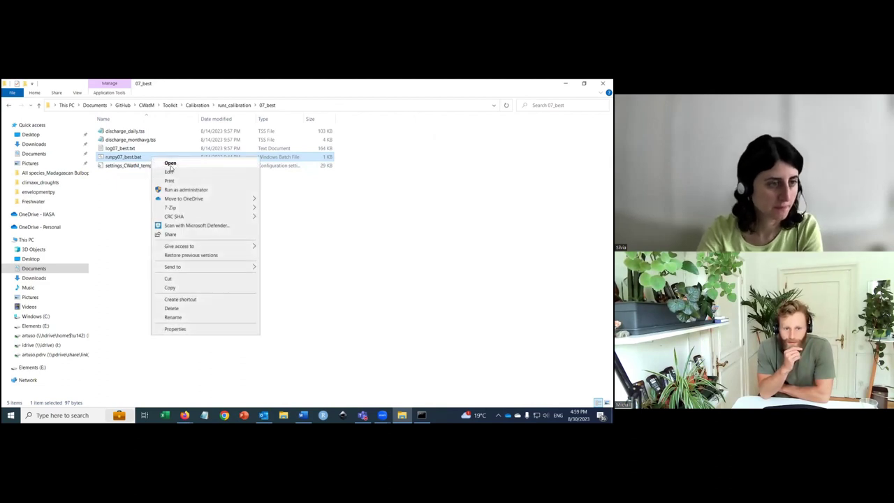
click(169, 172)
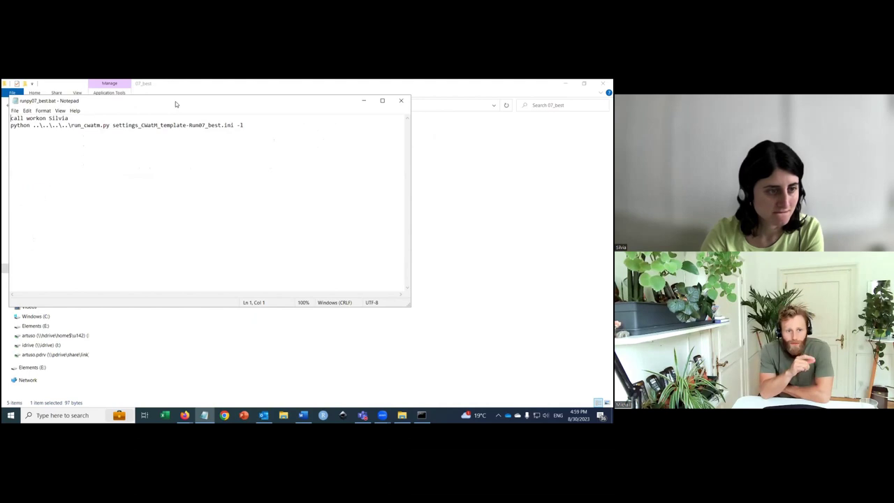
drag(175, 102, 276, 191)
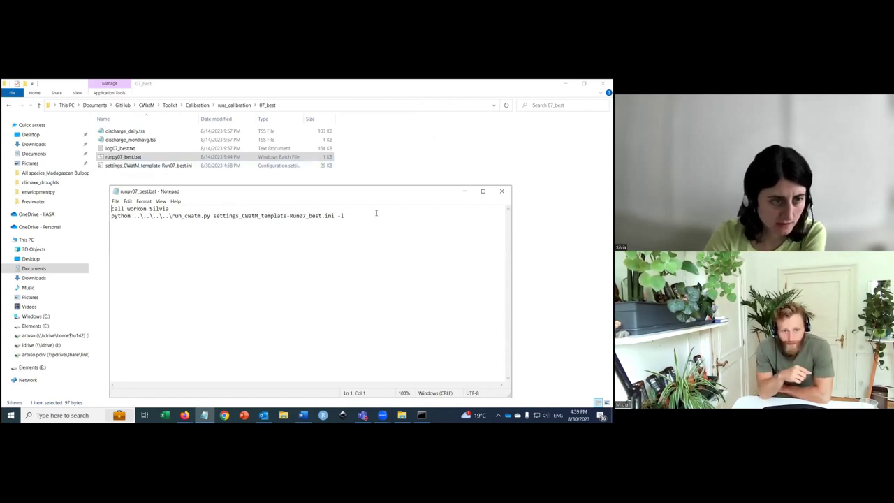
drag(341, 217, 120, 216)
click(342, 216)
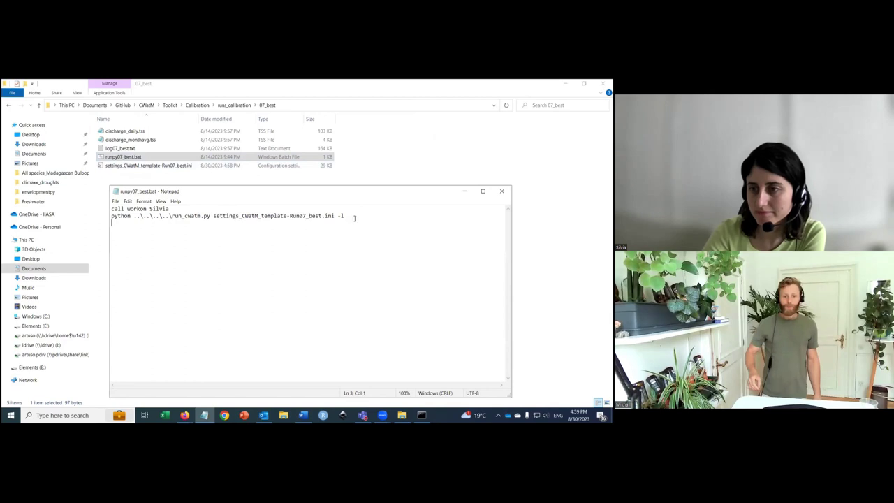
click(151, 222)
click(190, 229)
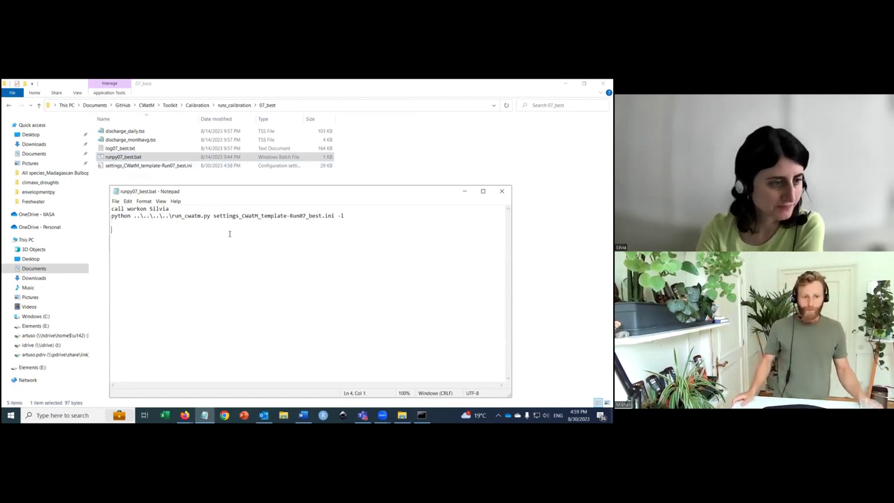
key(BackSpace)
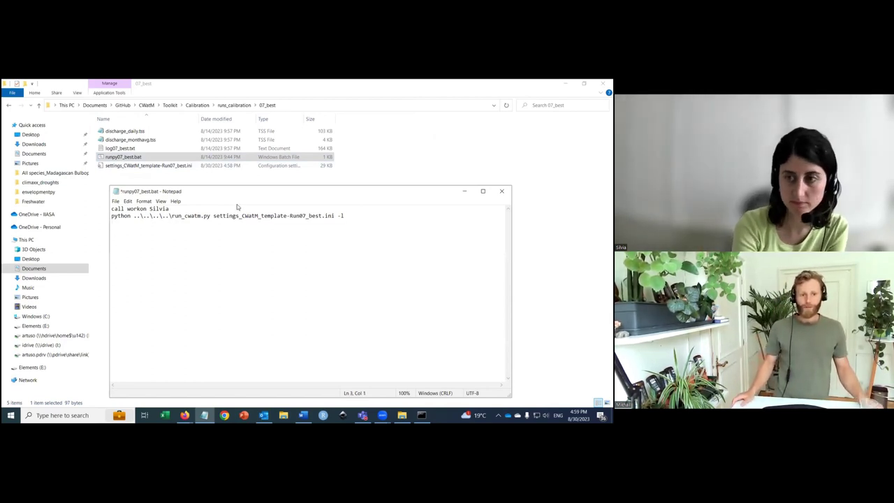
text(pause)
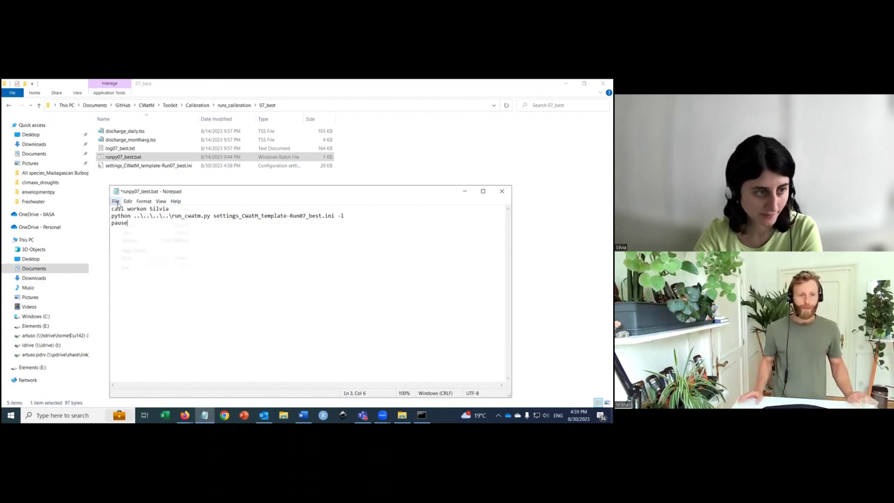
click(116, 201)
click(125, 232)
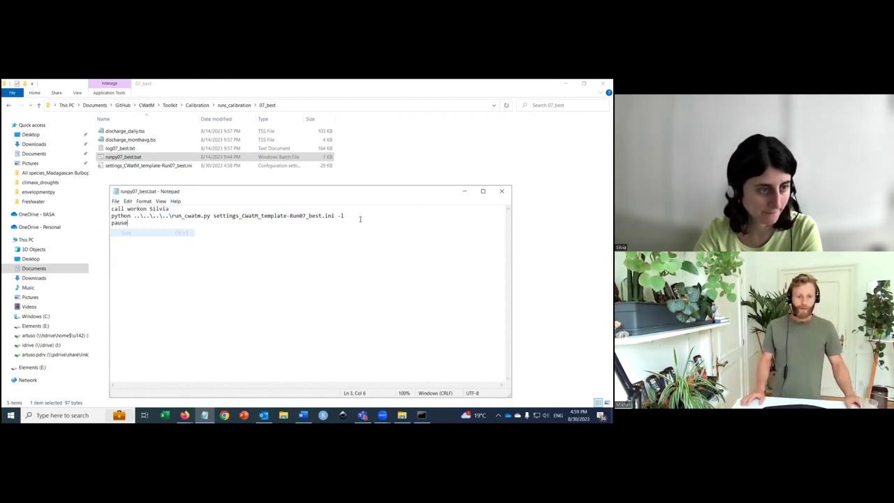
Close the editor and rerun runpy07_best.bat, moving its console aside.
click(501, 190)
double_click(131, 157)
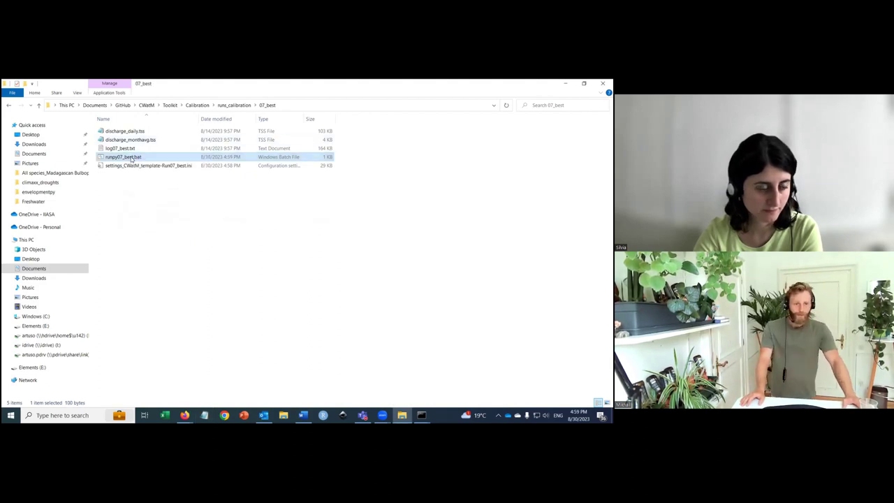
drag(246, 99, 353, 145)
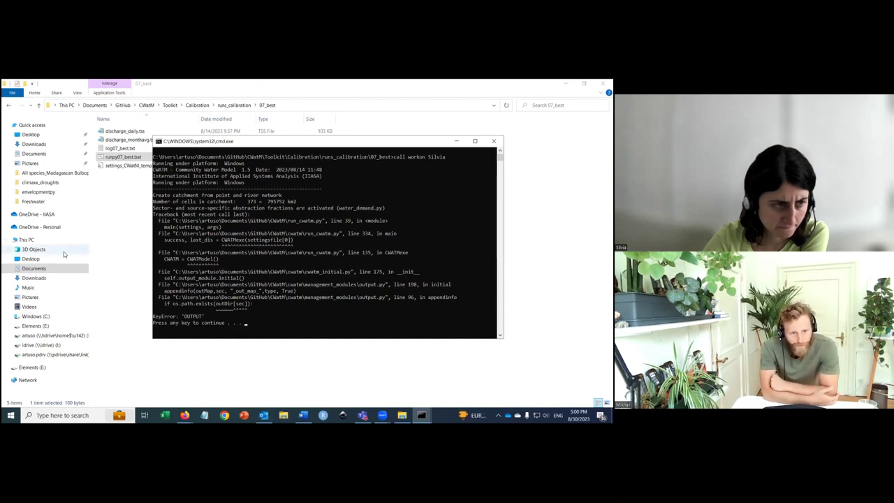
Reopen settings_CWatM_template-Run07_best.ini in Notepad after the KeyError 'OUTPUT' failure.
click(113, 168)
double_click(113, 169)
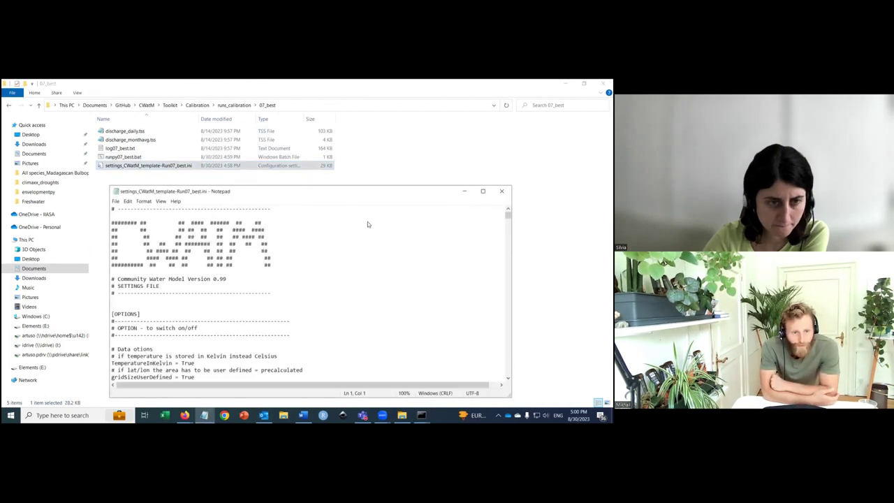
Check the console's error traceback, then bring the Run07 settings file back to the front.
mouse_move(421, 414)
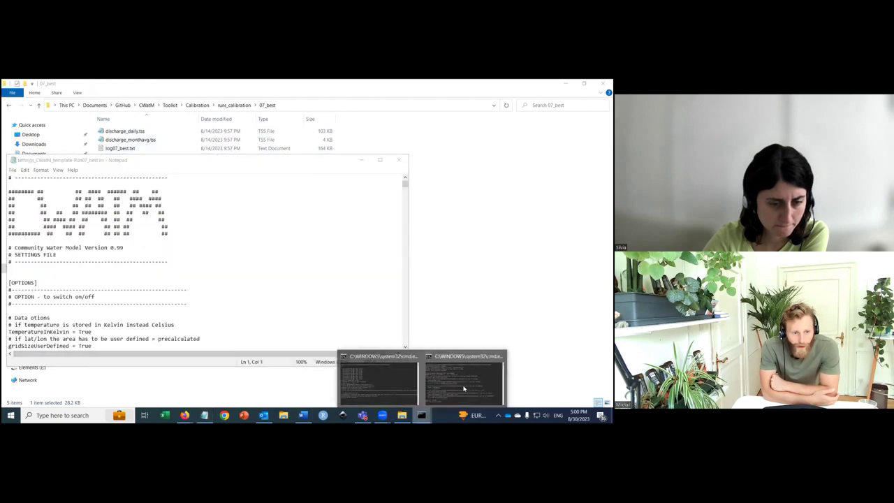
click(379, 375)
drag(348, 150, 511, 130)
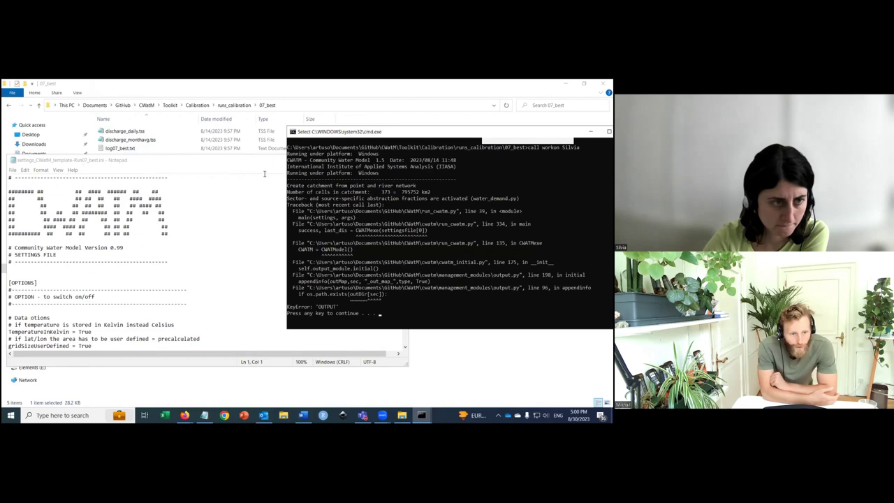
click(211, 160)
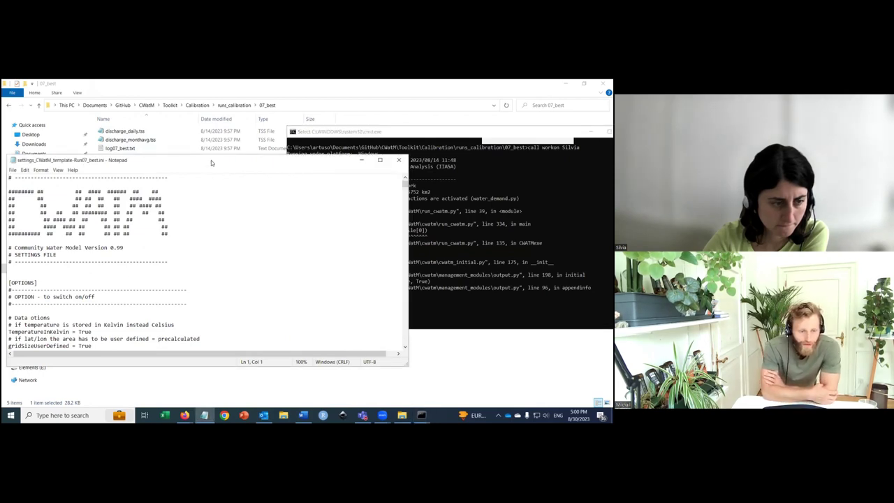
drag(211, 160, 333, 157)
Select the entire OUT_Dir line in CALIBRATION PARAMETERS and remove it, leaving a blank line.
scroll(227, 281, down, 5)
scroll(227, 281, down, 20)
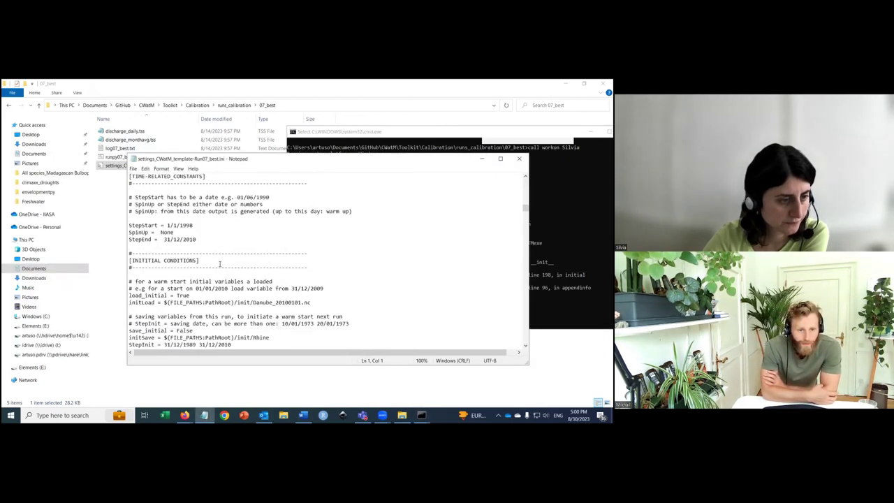
scroll(218, 261, down, 2)
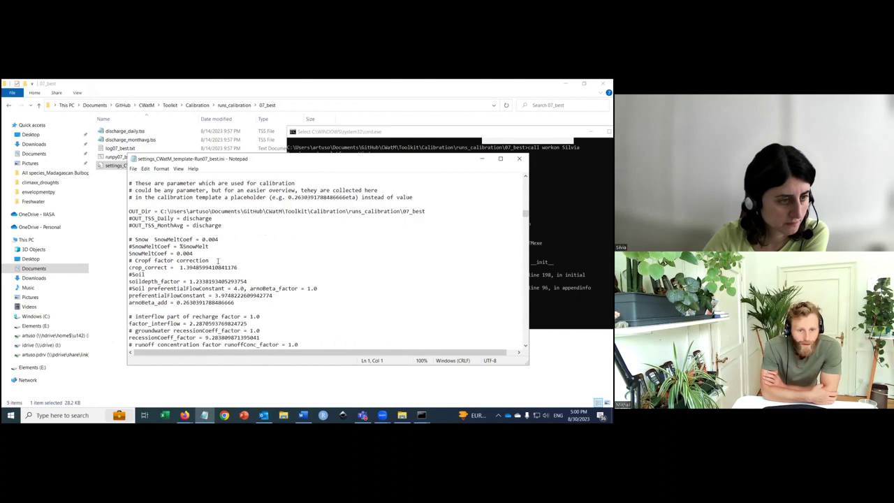
scroll(218, 260, up, 1)
drag(224, 232, 331, 236)
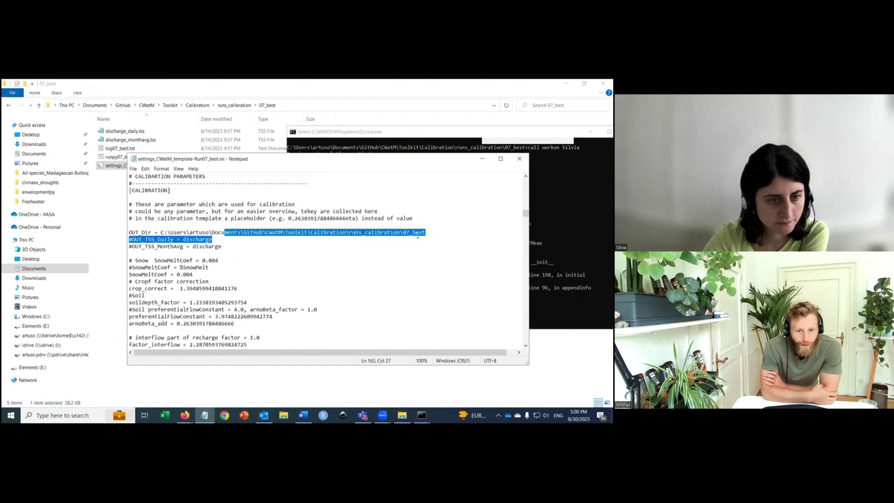
key(Right)
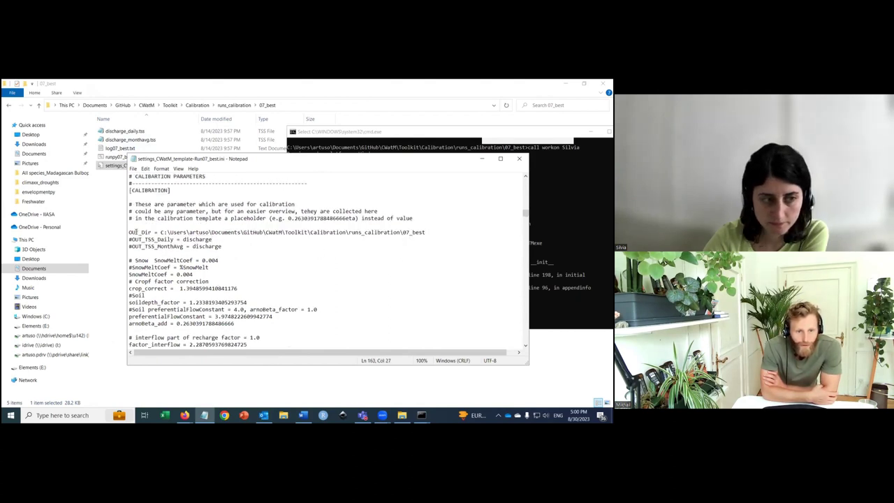
drag(132, 231, 346, 231)
key(Right)
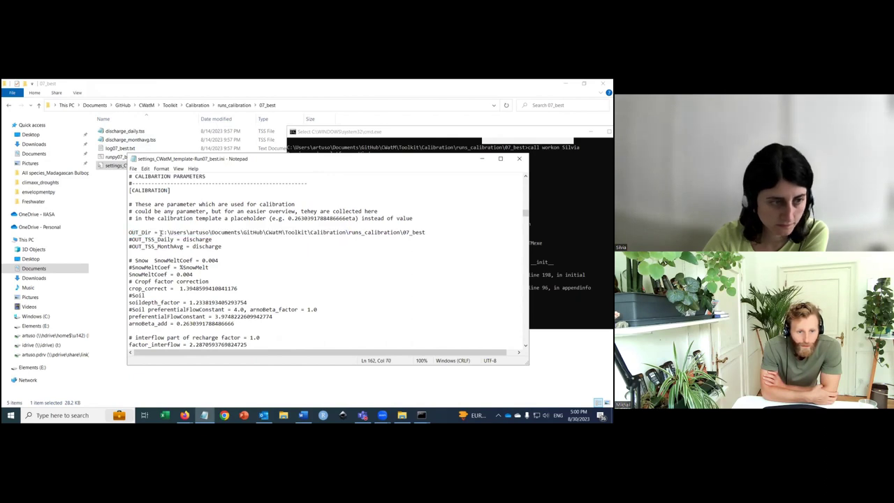
drag(160, 232, 485, 230)
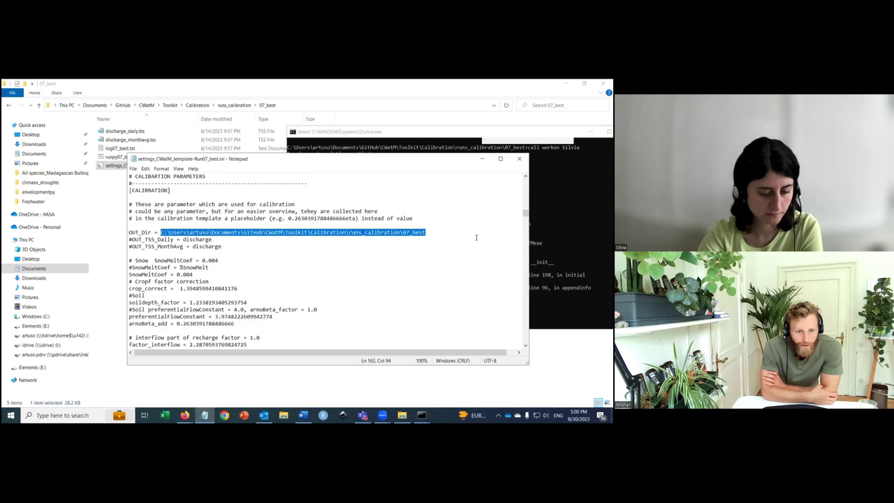
click(129, 231)
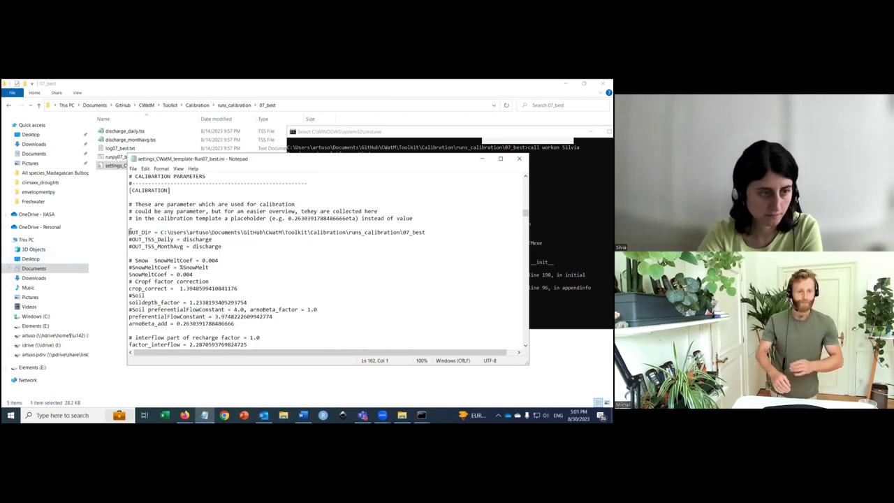
drag(130, 231, 451, 233)
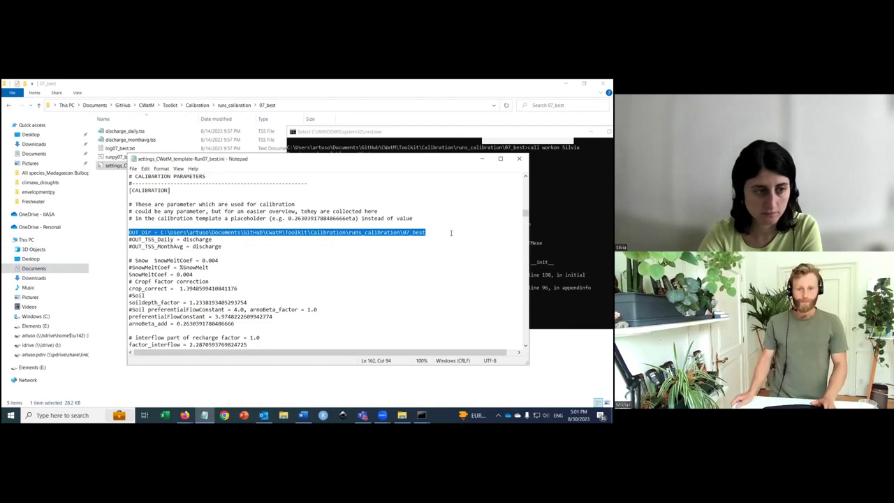
key(BackSpace)
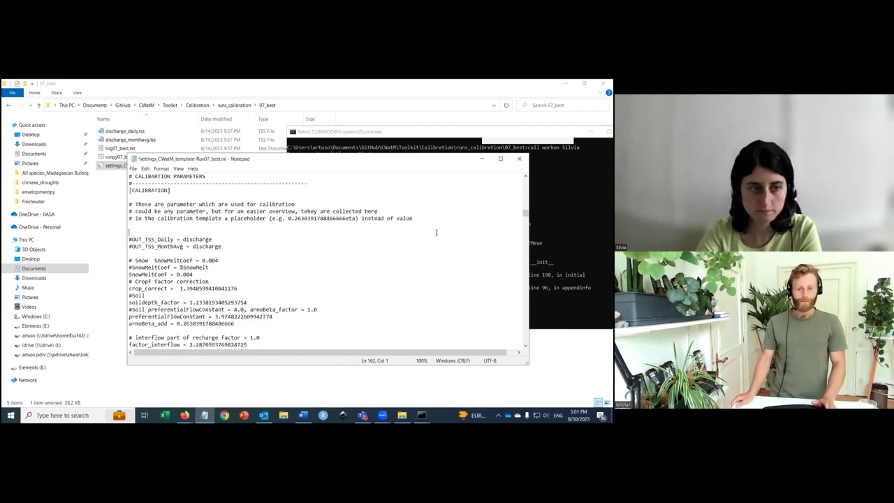
Paste the OUT_Dir line onto the empty last line of the OUTPUT section.
click(131, 254)
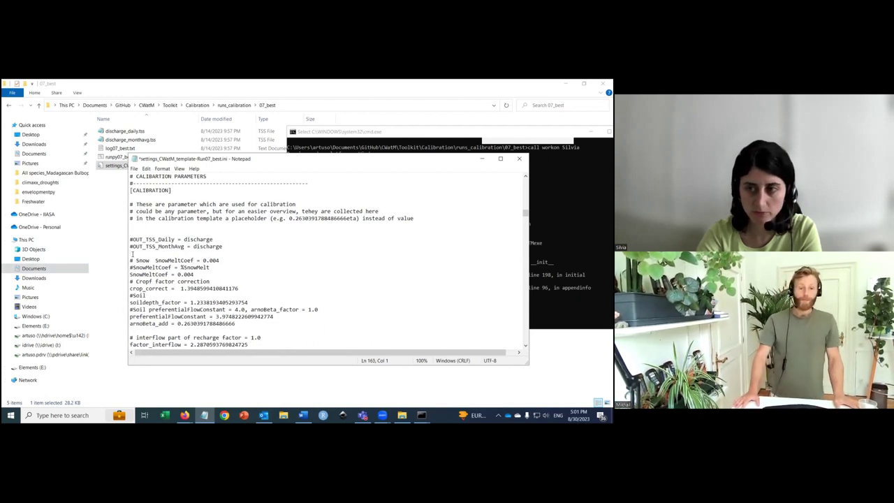
drag(525, 211, 515, 347)
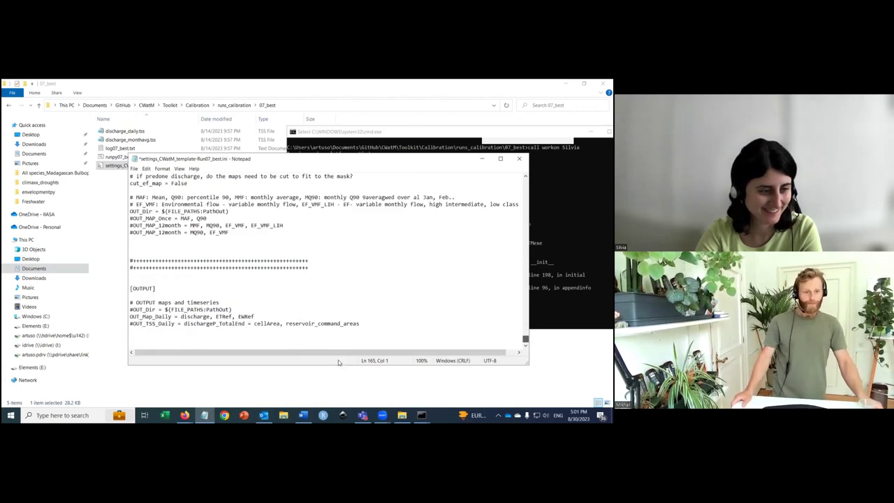
click(137, 330)
text(OUT_Dir = C:\Users\artuso\Documents\GitHub\CWatM\Toolkit\Calibration\runs_calibration\07_best)
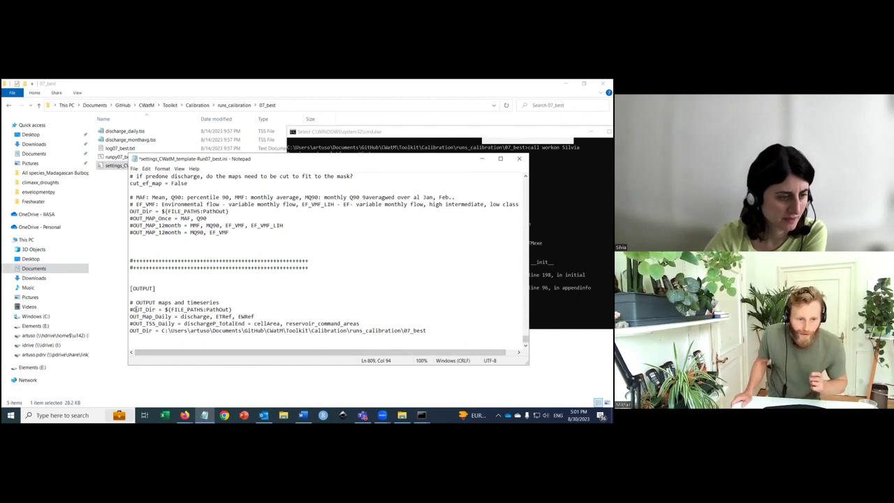
drag(135, 309, 161, 309)
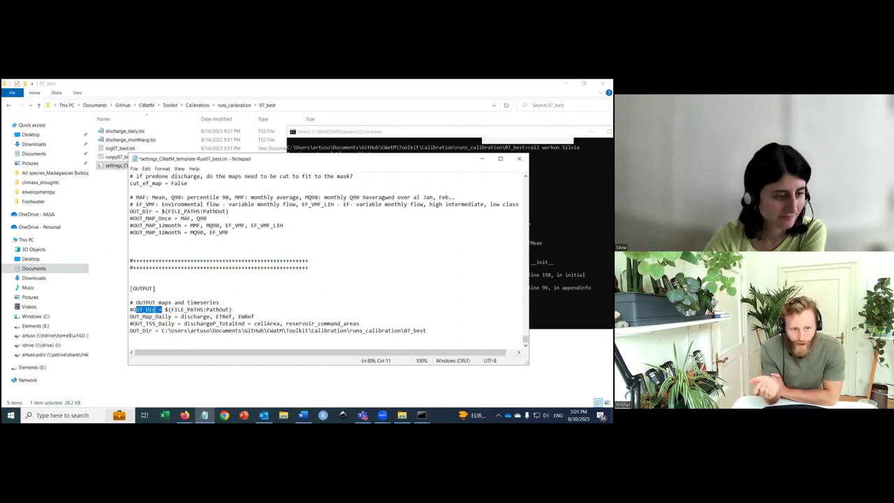
click(146, 310)
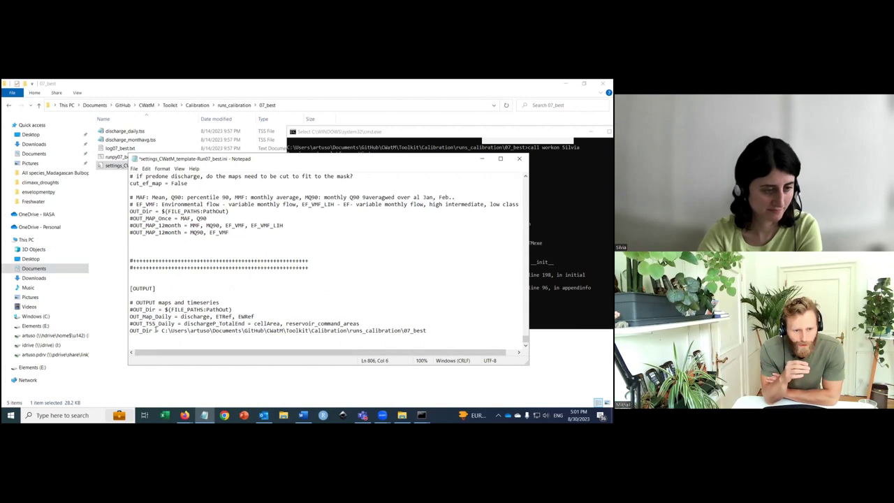
click(159, 331)
drag(160, 330, 450, 327)
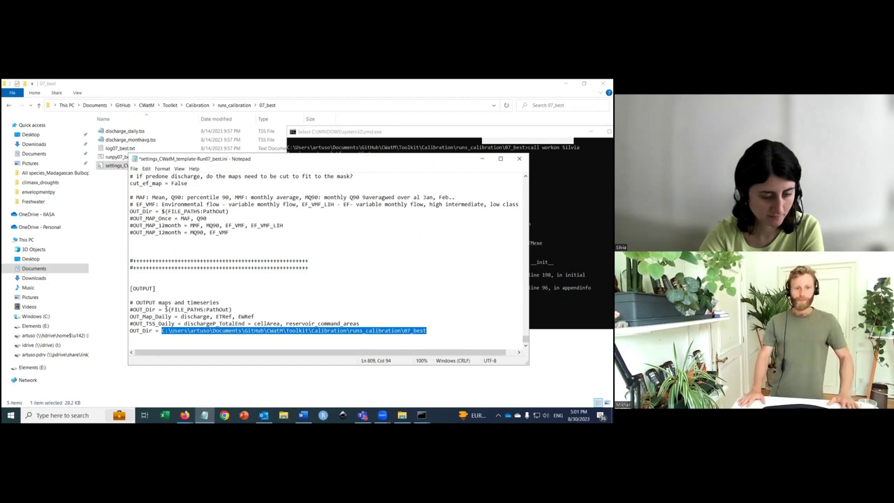
Save and close the settings file, returning to the 07_best folder listing.
click(134, 168)
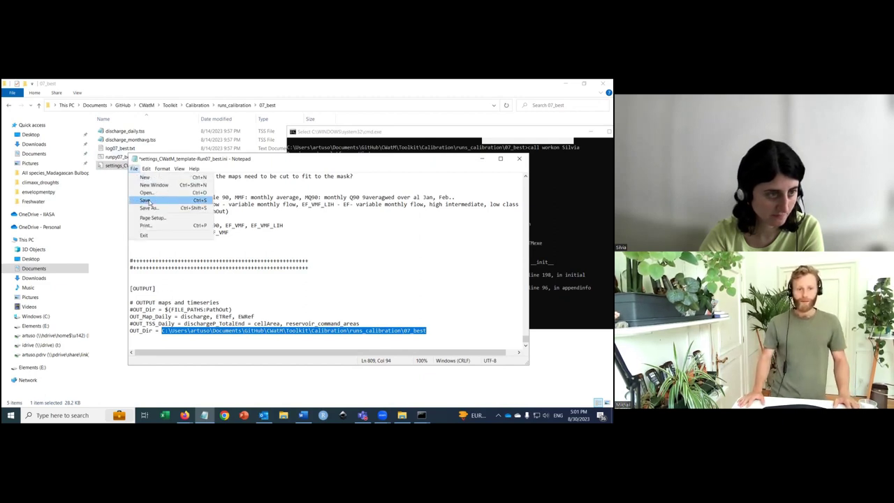
click(145, 200)
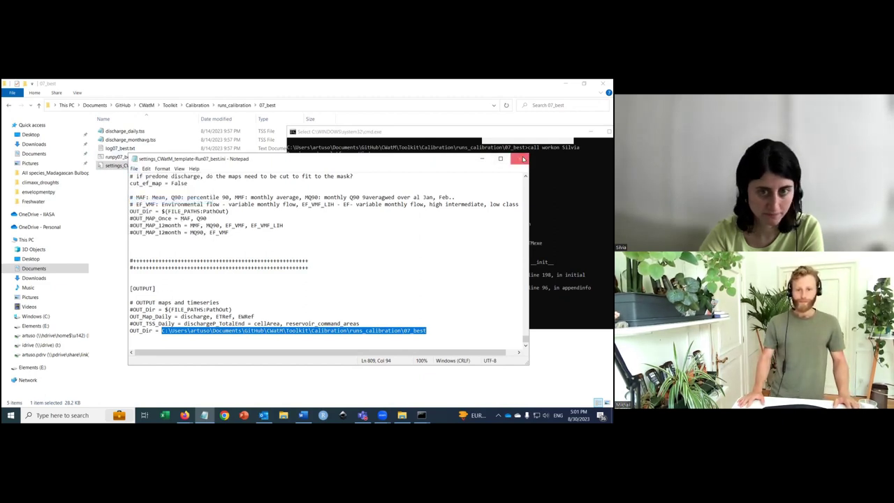
click(527, 131)
drag(526, 131, 391, 131)
click(171, 172)
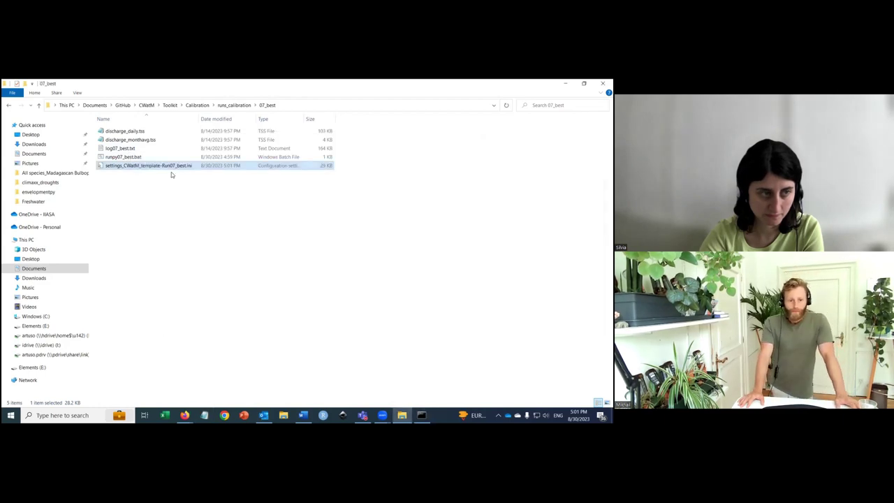
Rerun runpy07_best.bat, then navigate up through runs_calibration to the Calibration folder.
double_click(130, 157)
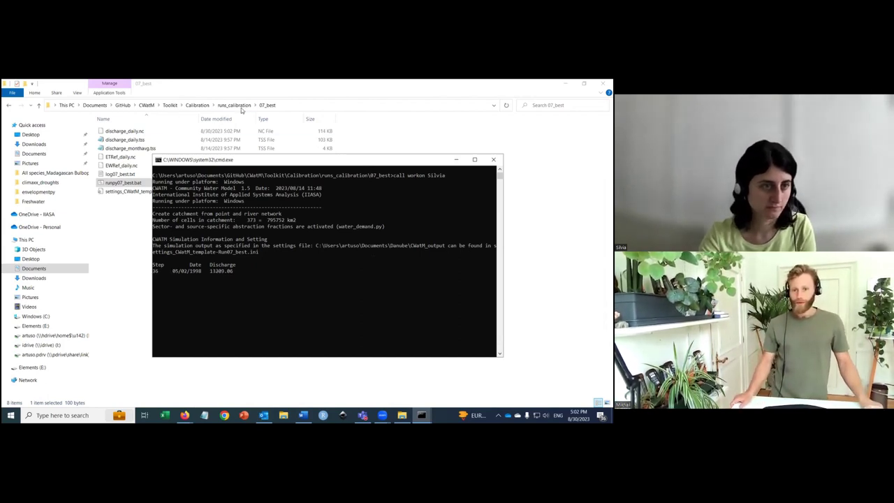
click(235, 106)
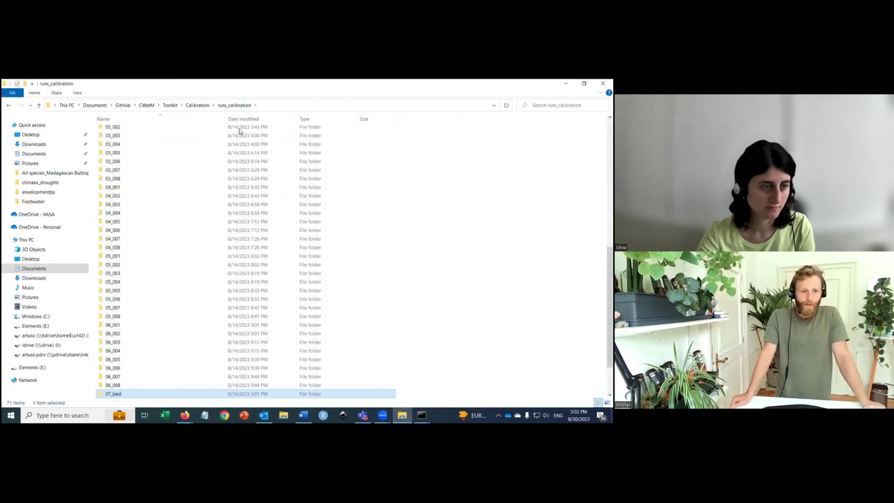
scroll(256, 342, up, 3)
scroll(256, 343, down, 3)
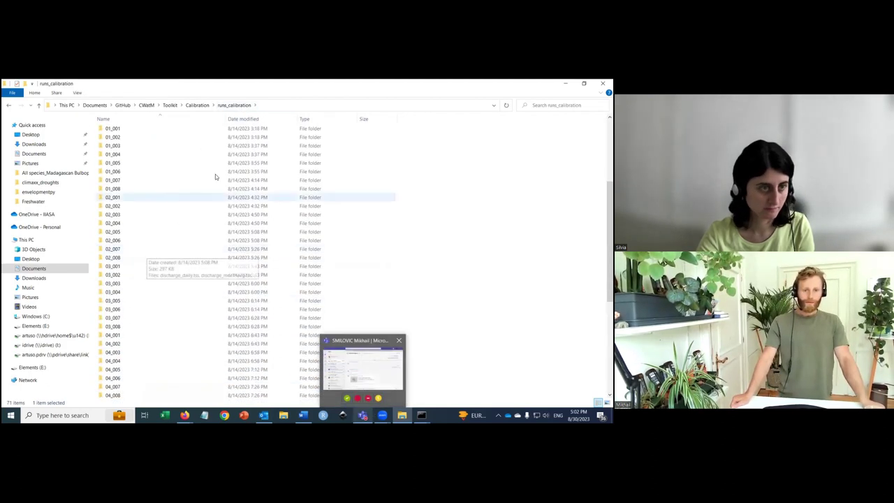
click(197, 105)
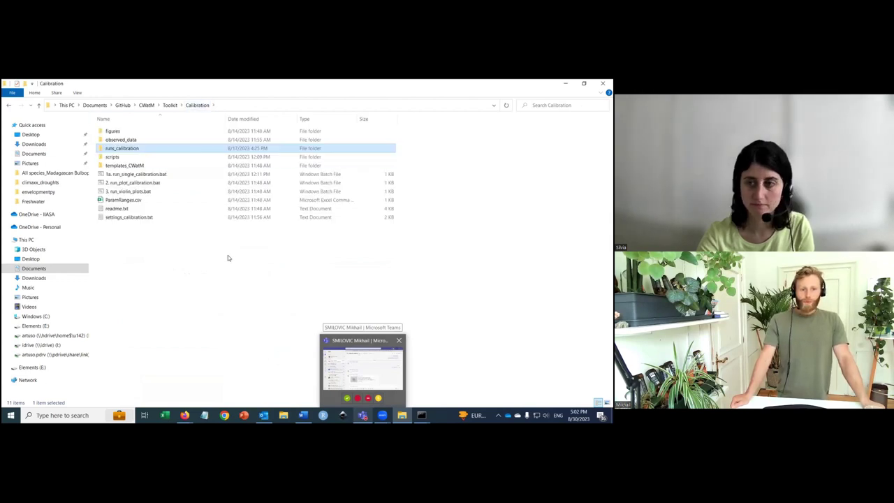
Run 2. run_plot_calibration.bat, close its console, and open plot_calibration.pdf from the figures folder.
double_click(124, 184)
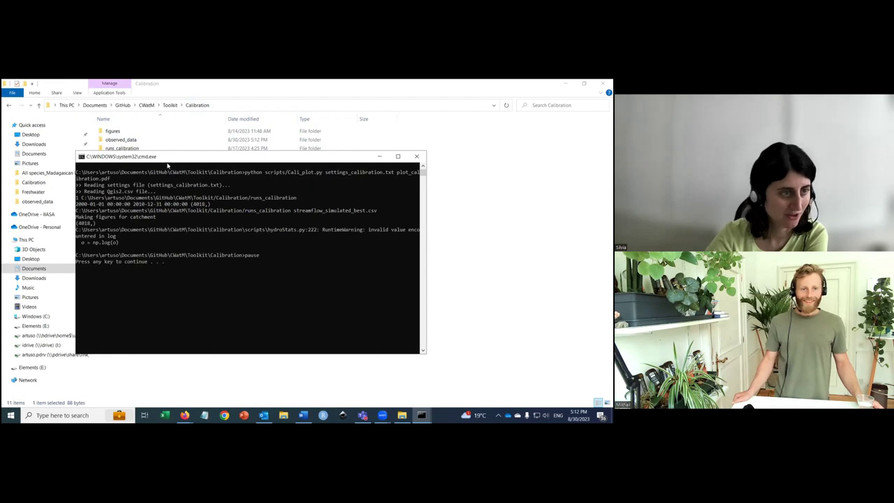
drag(173, 157, 234, 190)
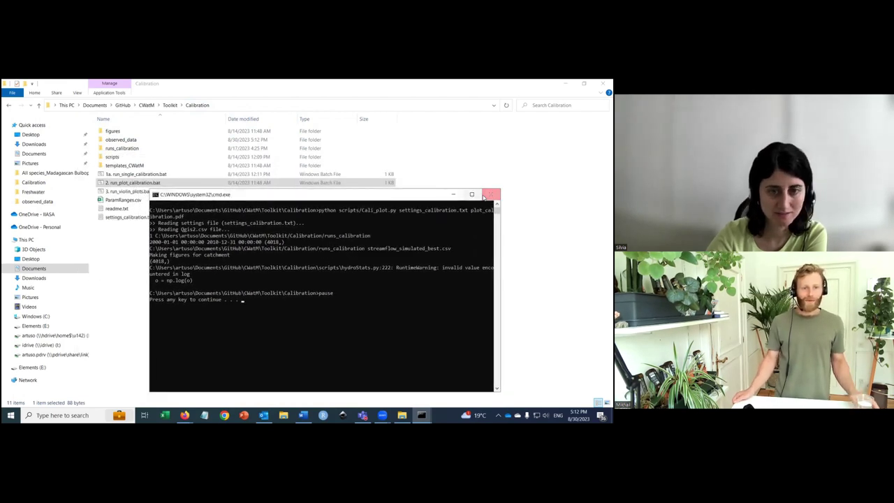
key(Return)
double_click(113, 132)
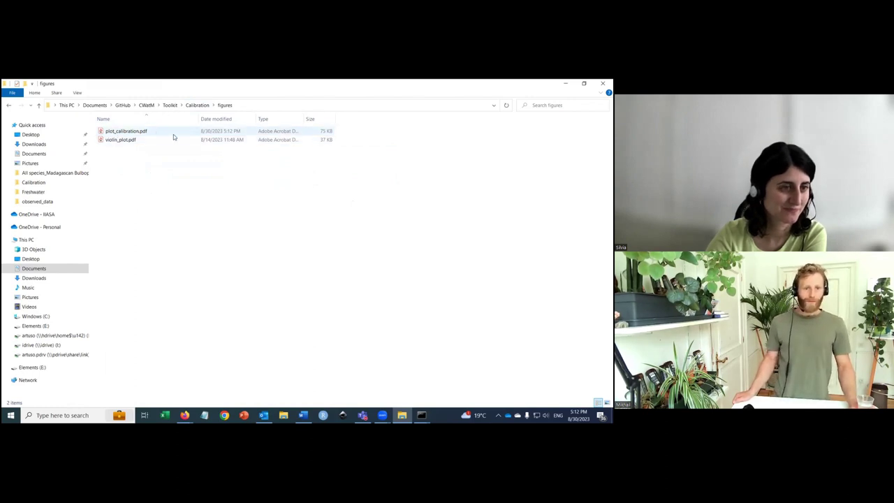
double_click(132, 131)
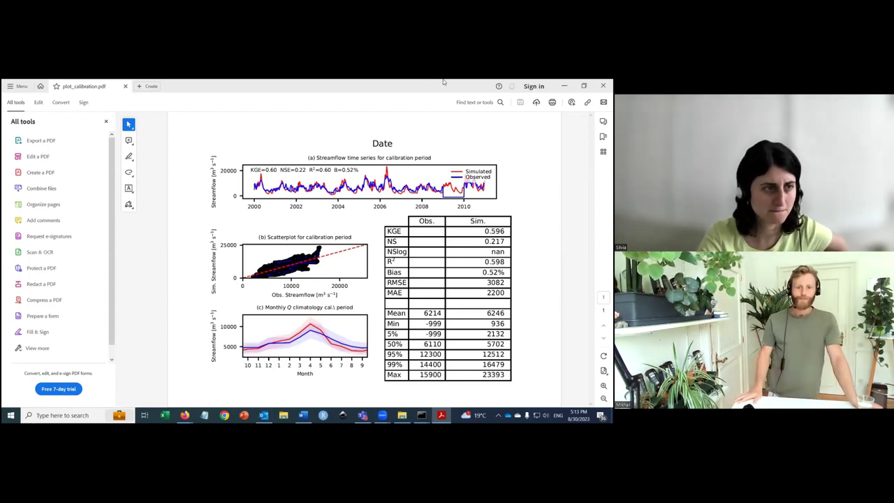
key(alt+Tab)
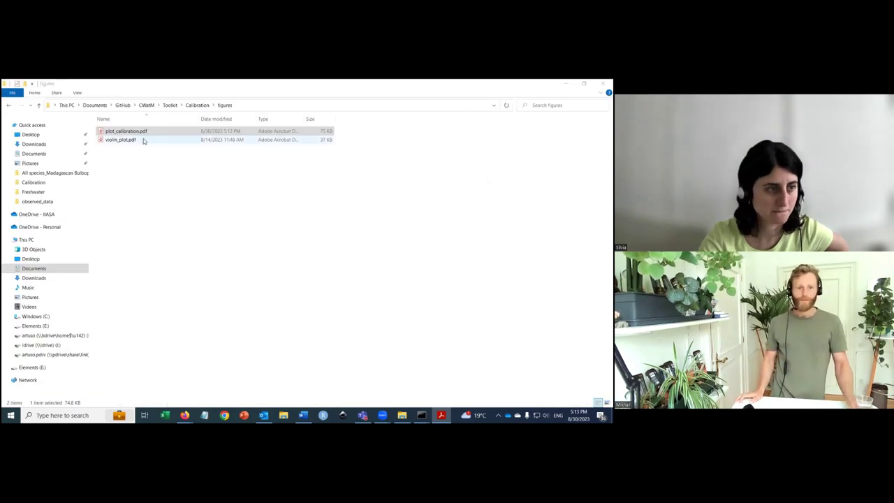
Go to Toolkit\Calibration\observed_data and open Danube_discharge_2000_2010.csv in Excel.
click(197, 105)
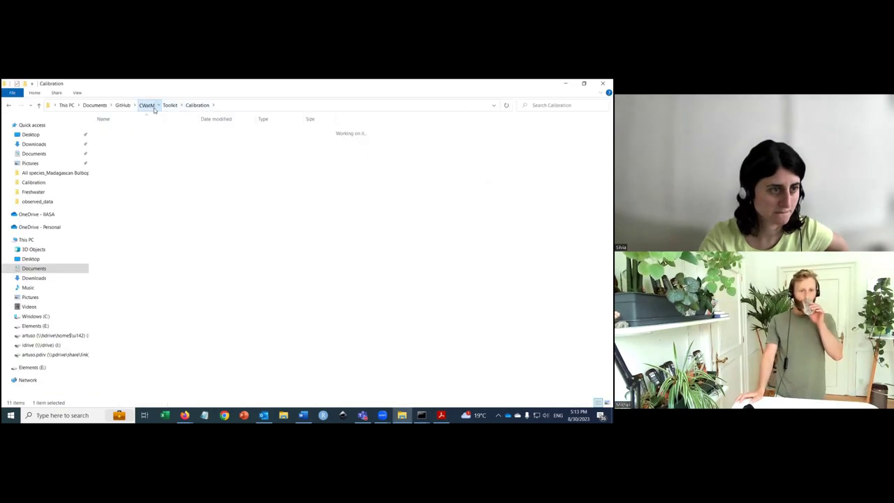
click(153, 107)
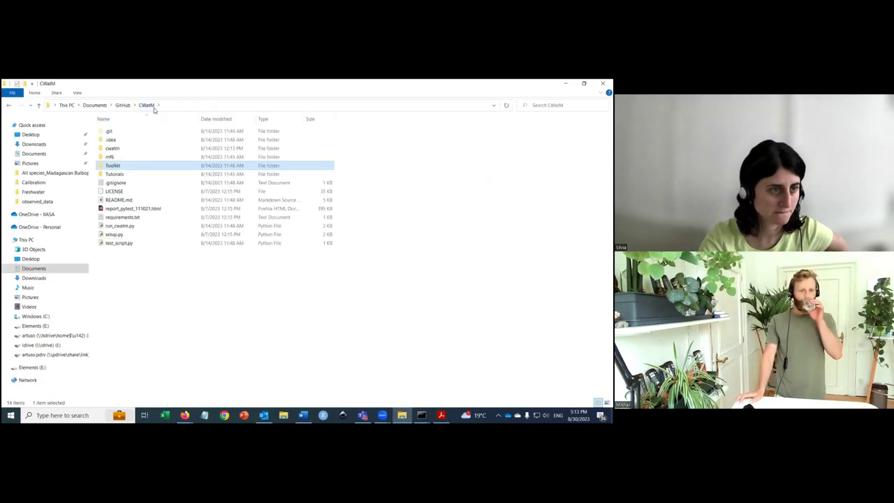
double_click(113, 166)
double_click(116, 131)
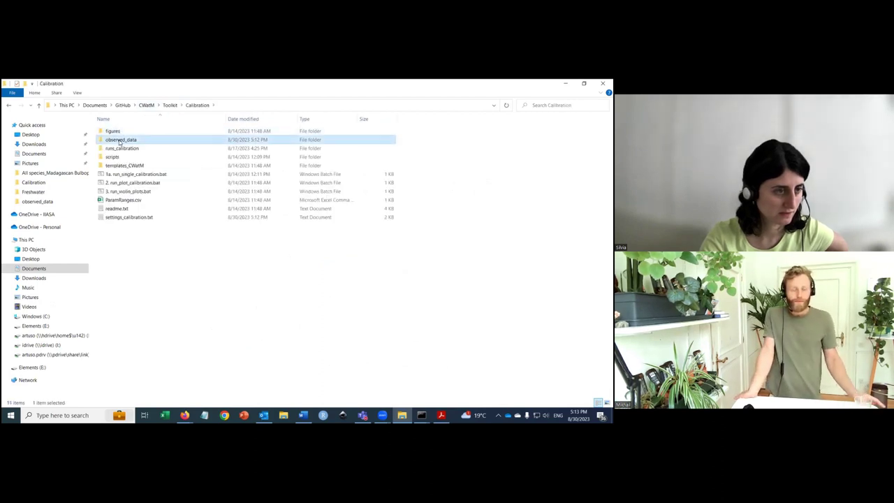
double_click(119, 139)
click(120, 132)
double_click(120, 133)
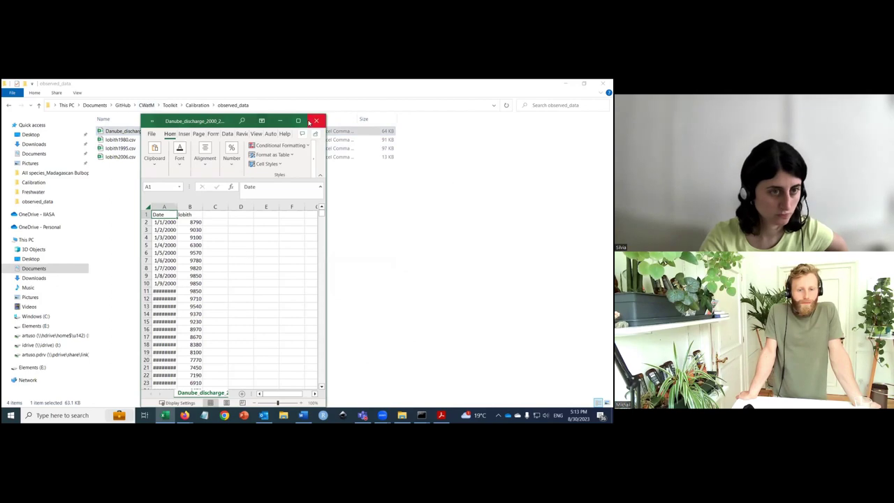
Maximize the Excel window and widen column A so the dates are readable.
click(298, 120)
drag(608, 178, 609, 382)
scroll(52, 325, down, 1)
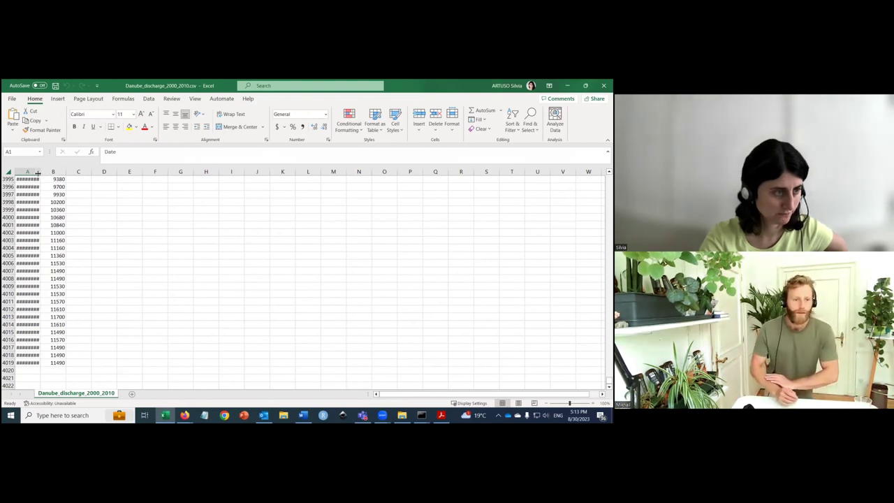
drag(41, 172, 49, 172)
scroll(84, 234, up, 5)
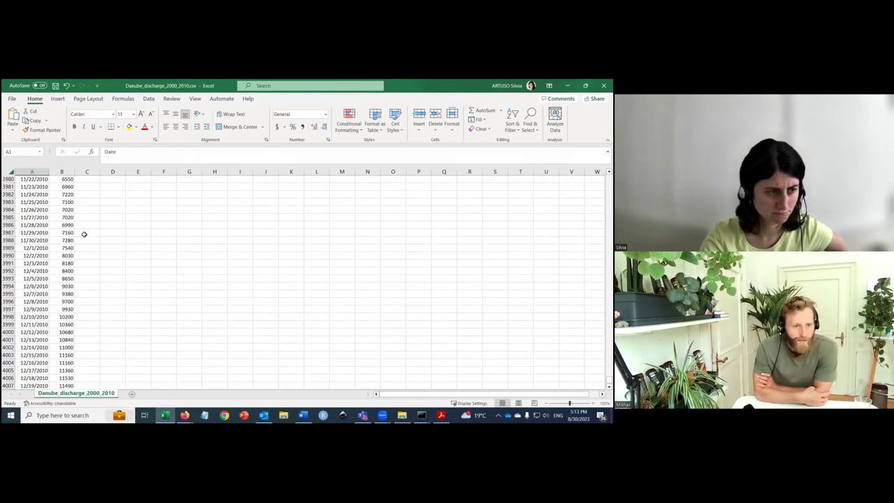
scroll(83, 234, up, 15)
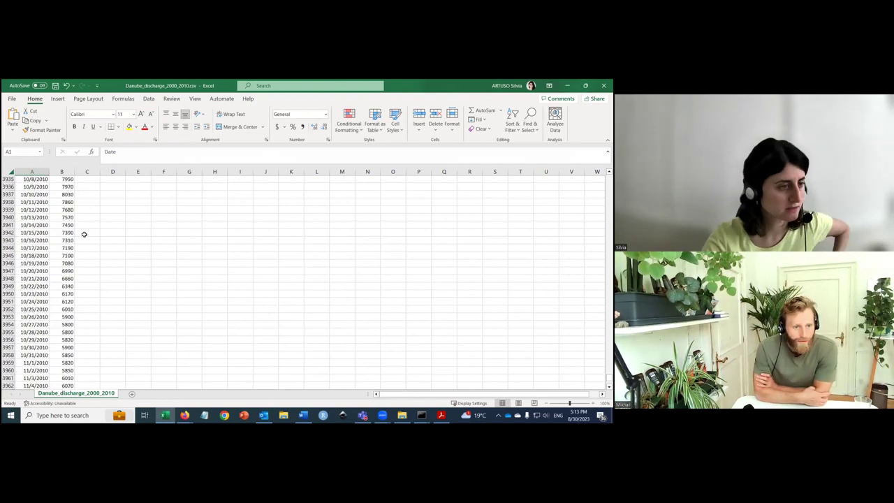
scroll(77, 237, up, 20)
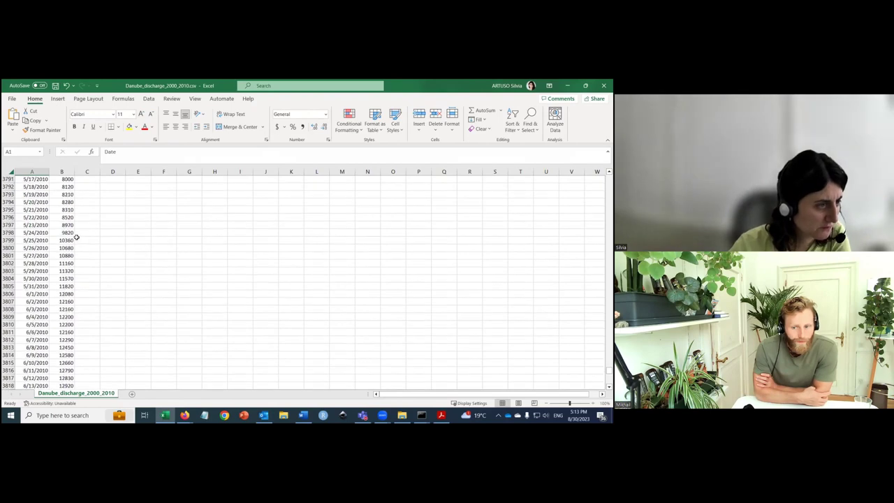
scroll(76, 237, up, 15)
drag(608, 367, 608, 347)
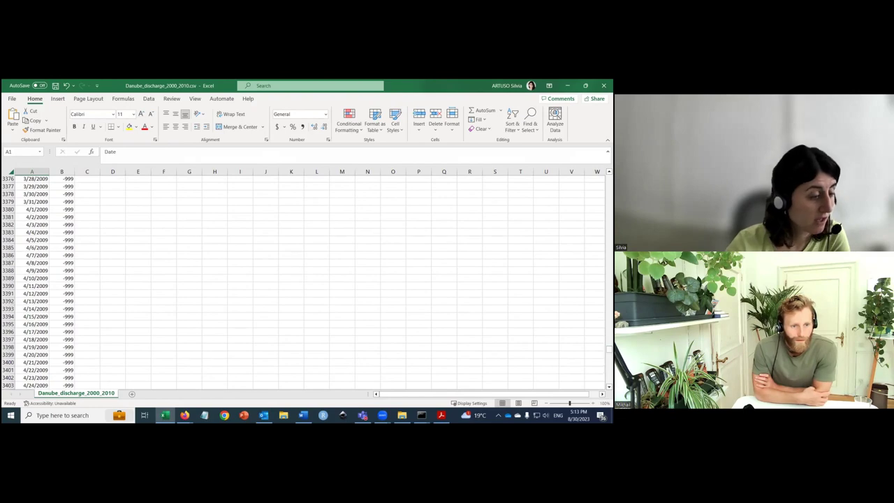
scroll(53, 333, down, 9)
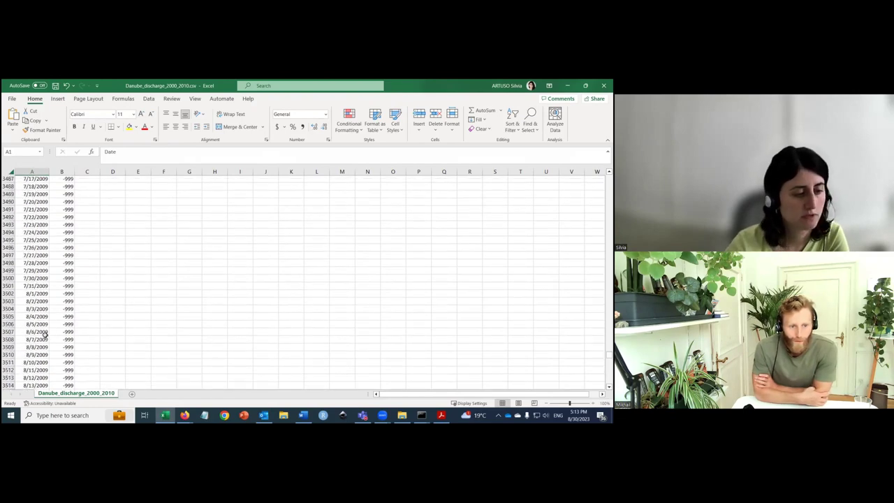
scroll(44, 335, up, 6)
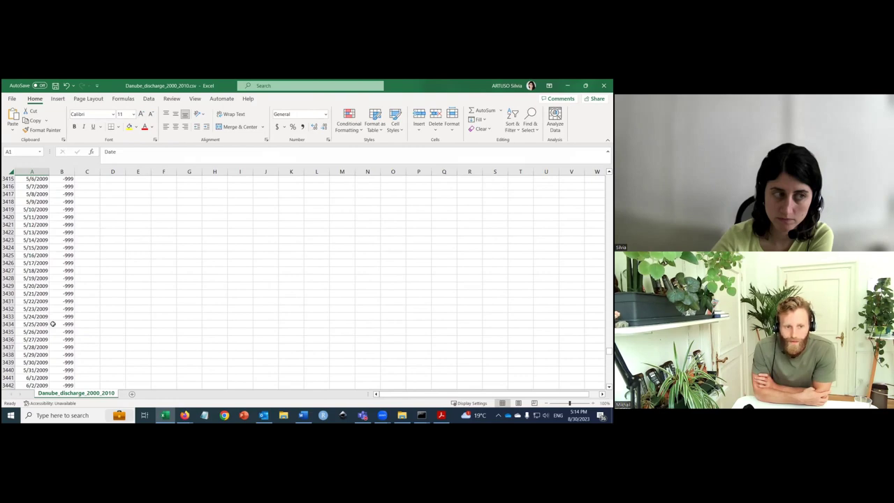
scroll(52, 324, up, 8)
Select the 2009 -999 placeholder values in B3290:B3654 and delete them.
click(87, 241)
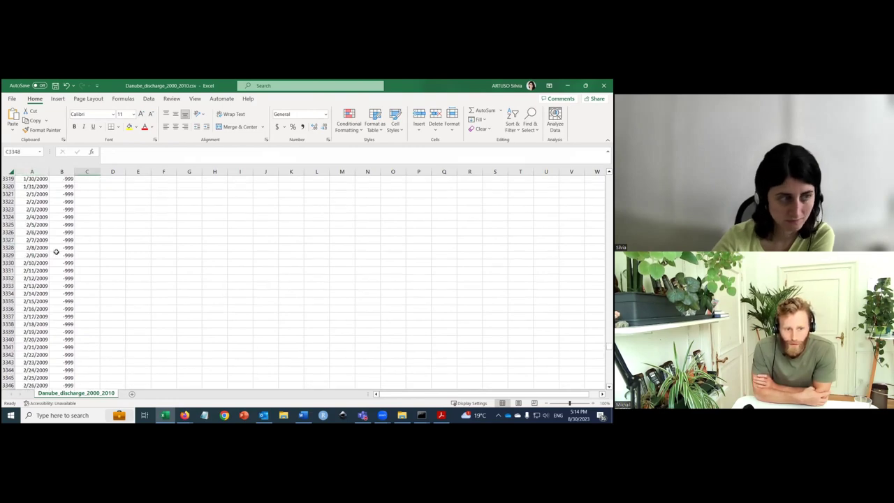
scroll(54, 215, up, 20)
scroll(54, 215, down, 4)
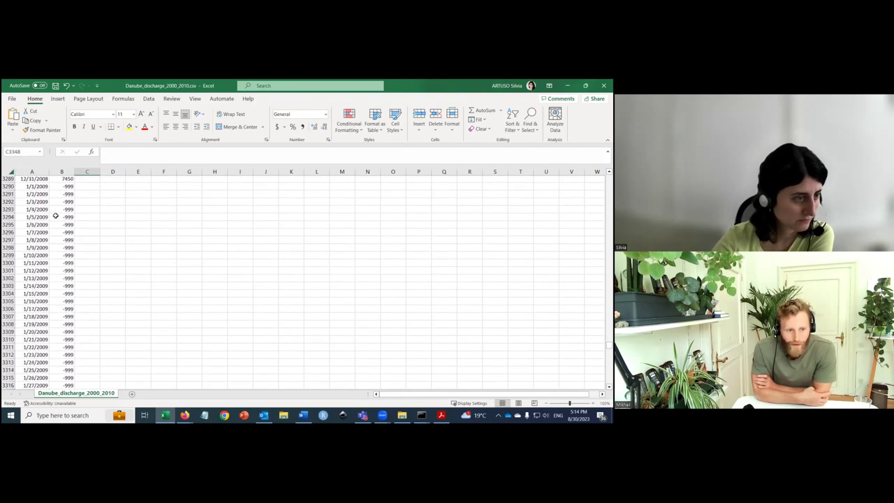
scroll(55, 216, up, 1)
drag(61, 209, 68, 346)
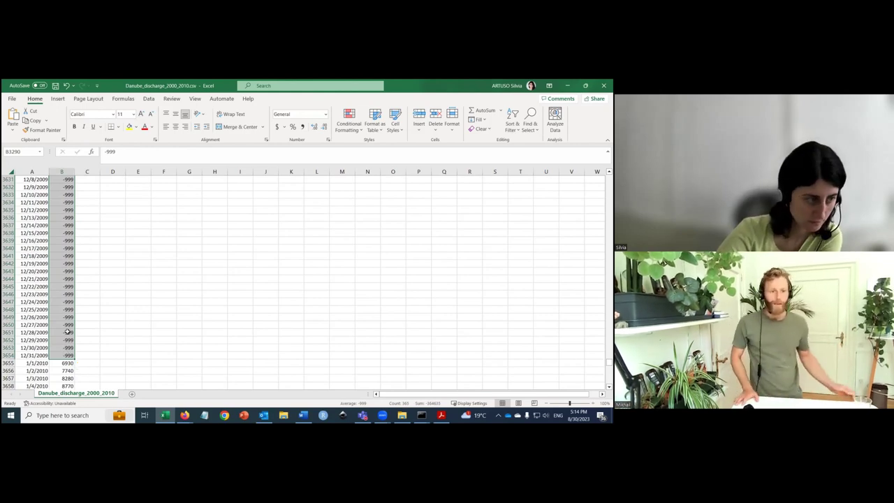
key(Delete)
click(190, 239)
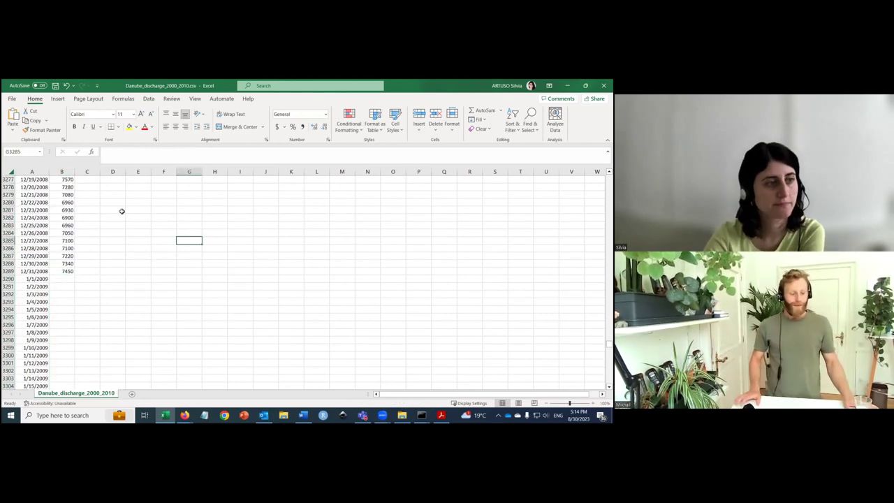
Save the discharge file and close Excel.
click(55, 86)
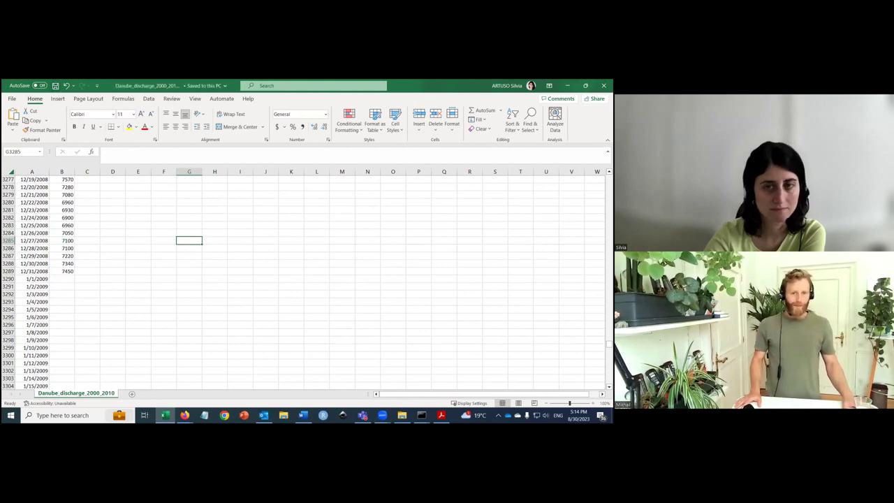
click(604, 85)
click(603, 85)
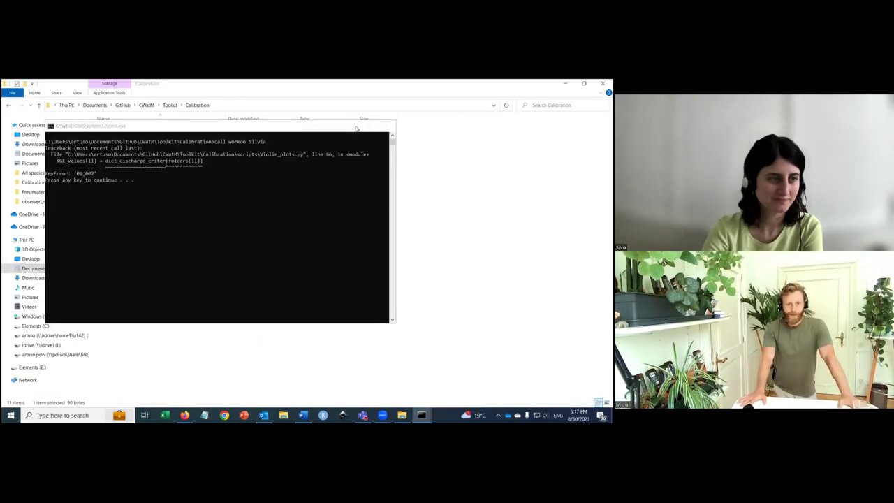
Dismiss the violin-plot console showing the KeyError for run 01_002.
key(Return)
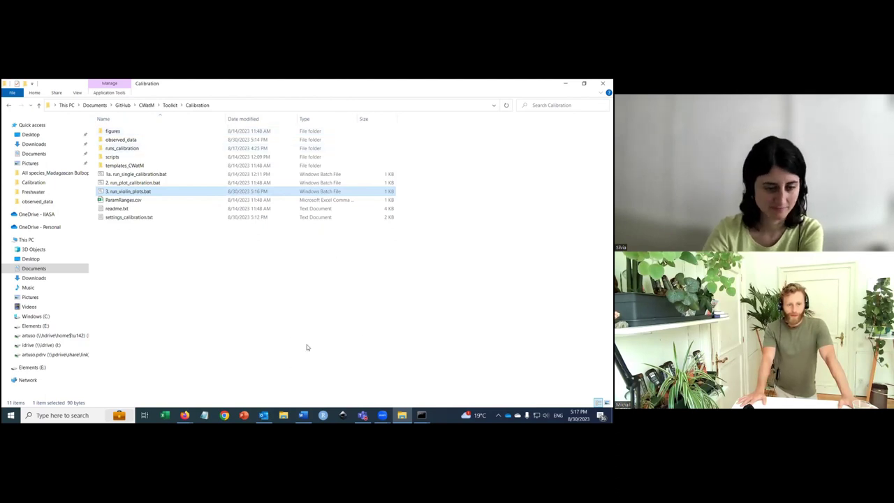
Close the calibration run's error console and bring up the running CWatM console.
click(422, 415)
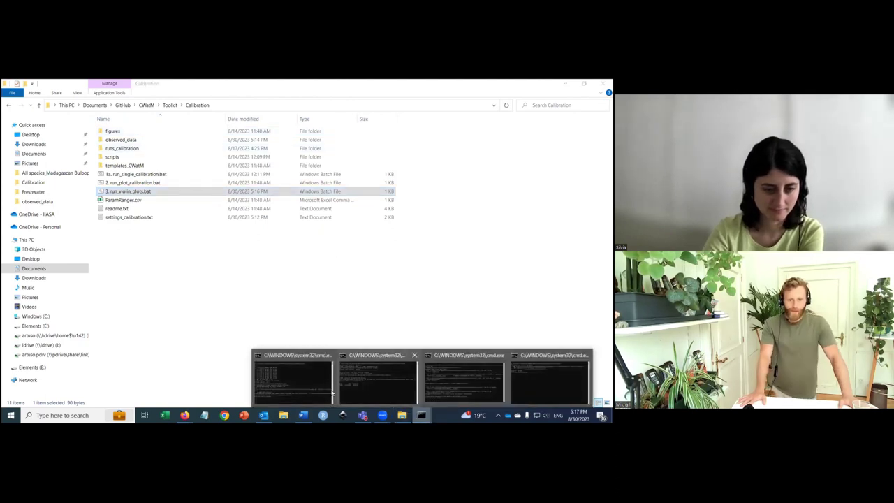
click(304, 377)
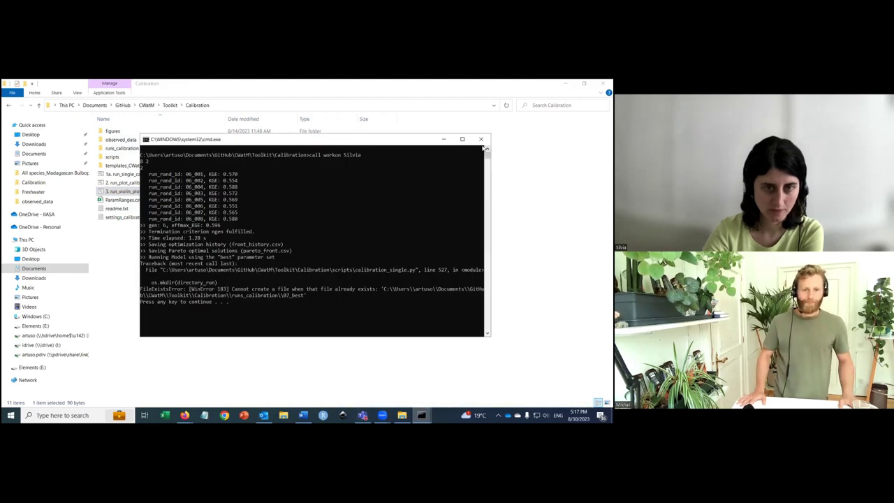
click(480, 139)
click(421, 415)
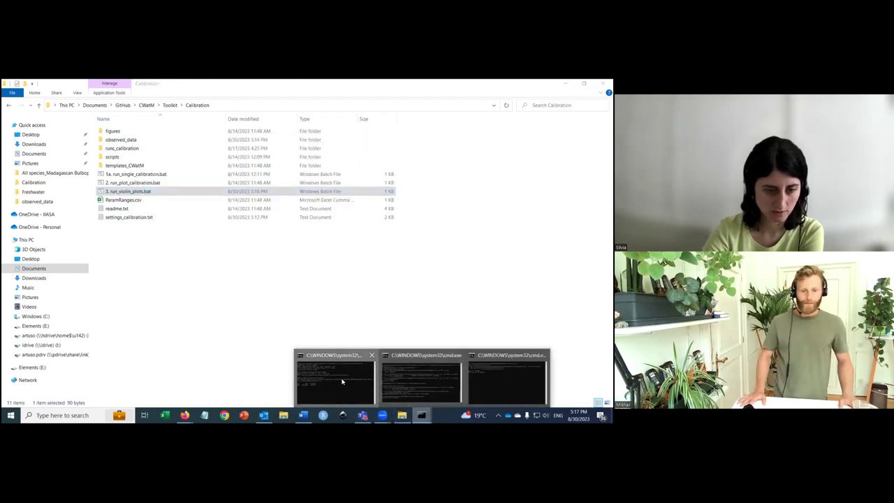
click(343, 381)
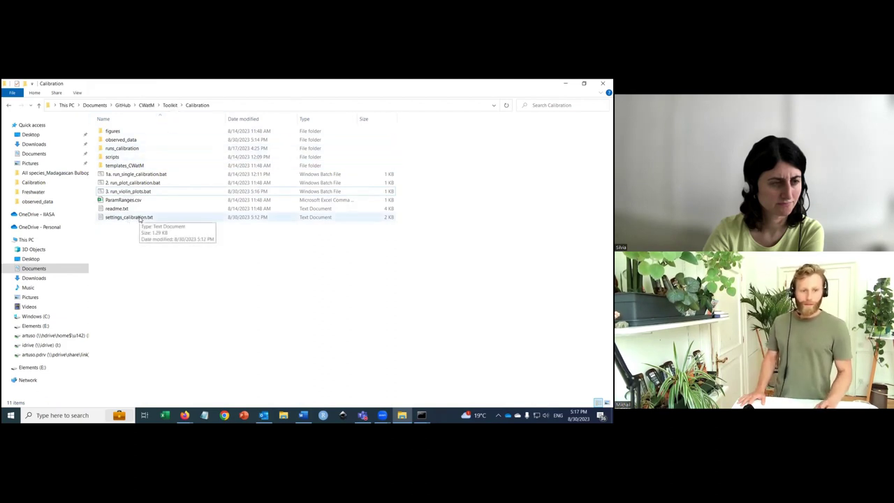
Open settings_CWatM_template.ini from templates_CWatM in a maximized Notepad window.
double_click(115, 165)
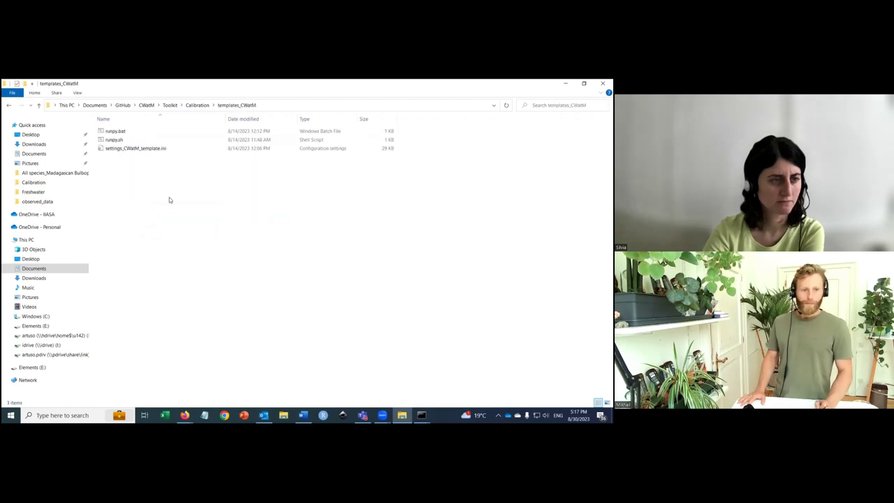
click(142, 149)
double_click(142, 148)
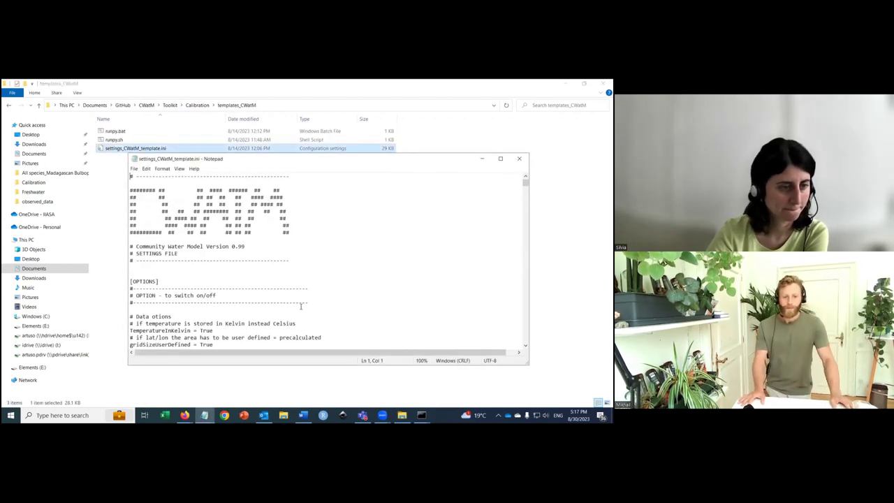
click(498, 158)
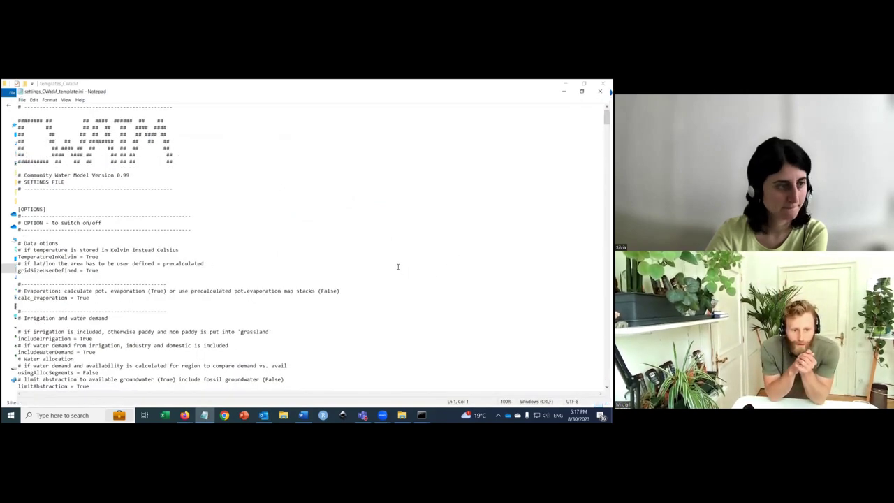
Scroll through the template's OPTIONS and path sections, returning to the top.
scroll(398, 265, down, 10)
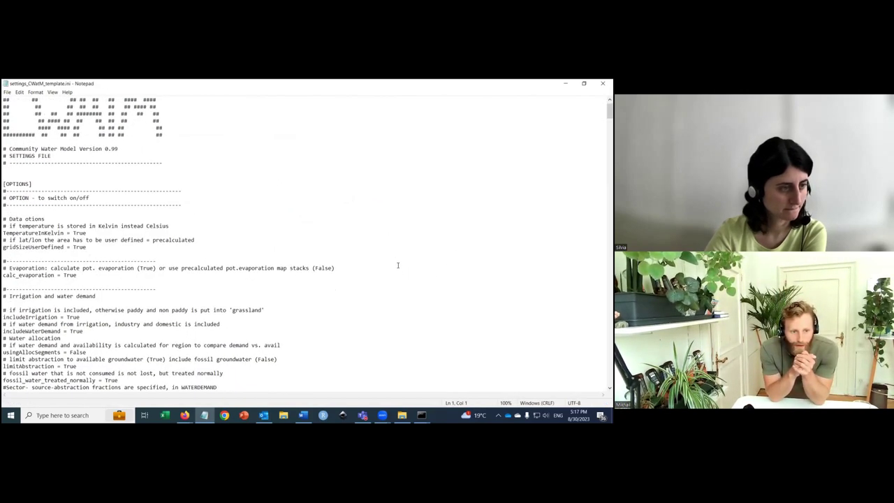
scroll(390, 261, down, 12)
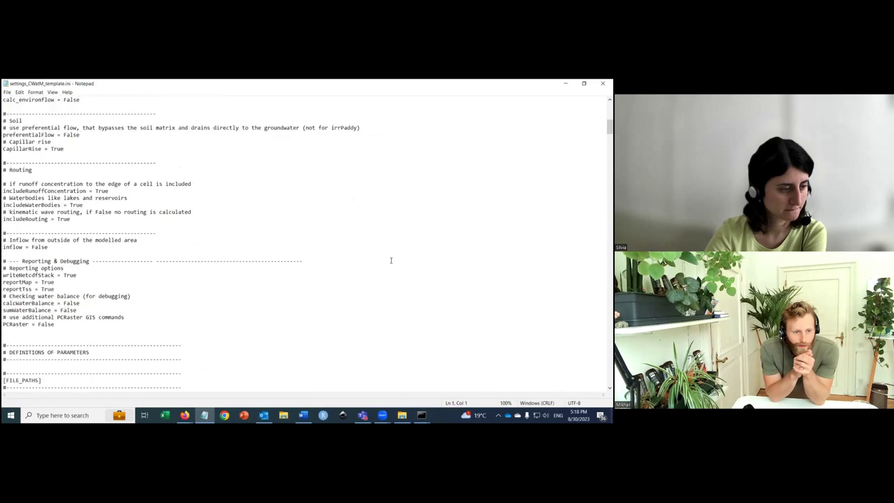
scroll(382, 260, down, 1)
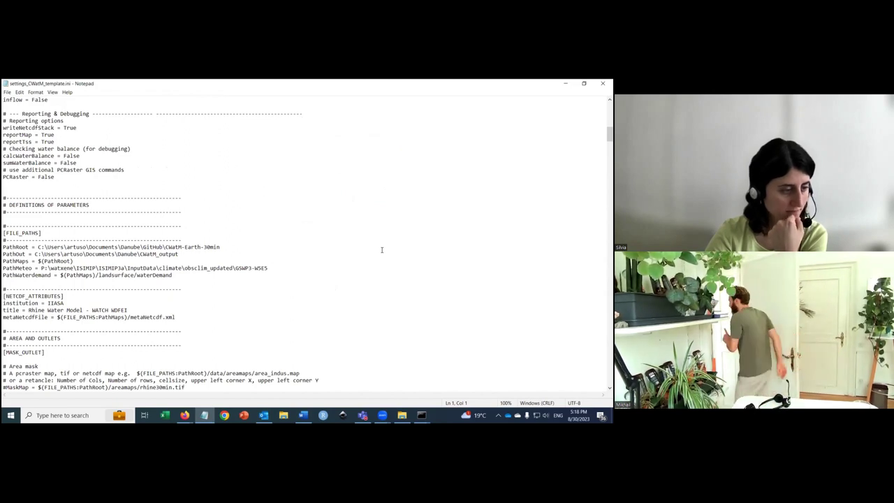
scroll(382, 249, down, 5)
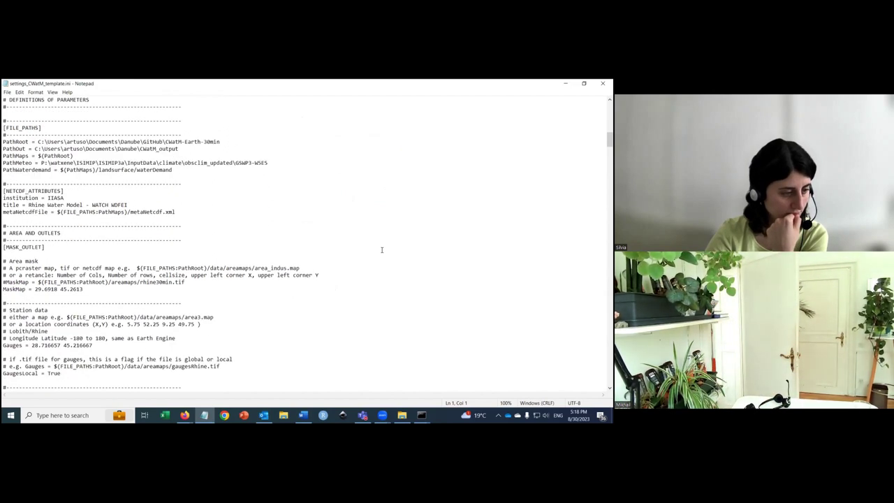
scroll(382, 249, down, 2)
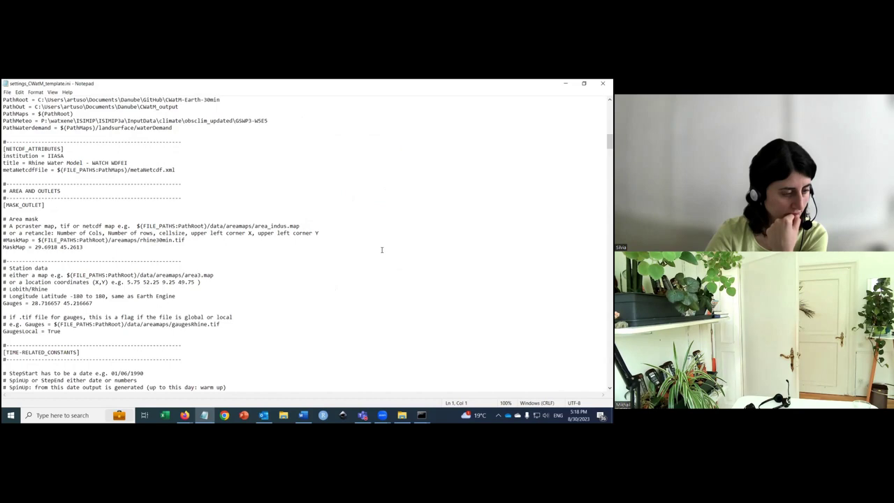
scroll(382, 249, down, 5)
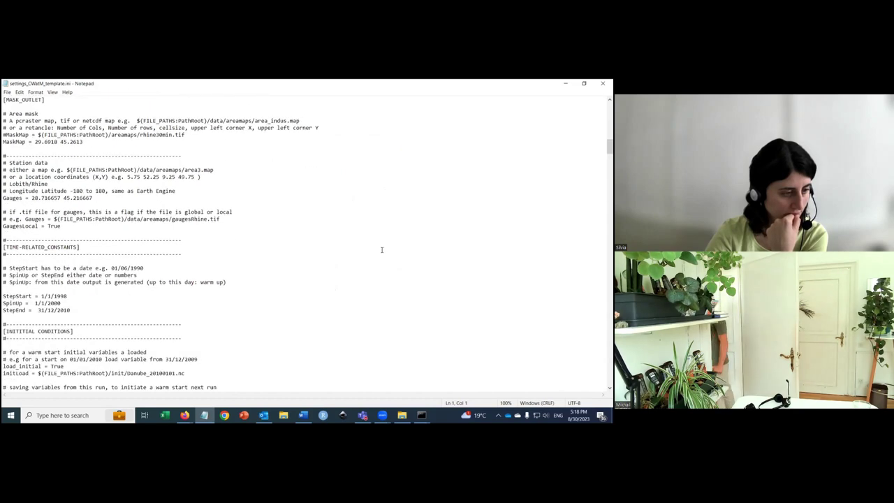
scroll(382, 249, up, 15)
scroll(382, 249, down, 8)
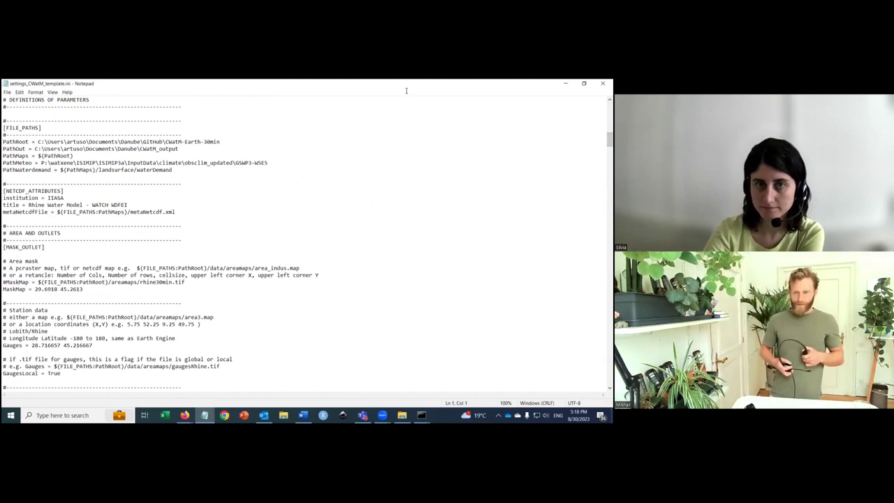
mouse_move(382, 415)
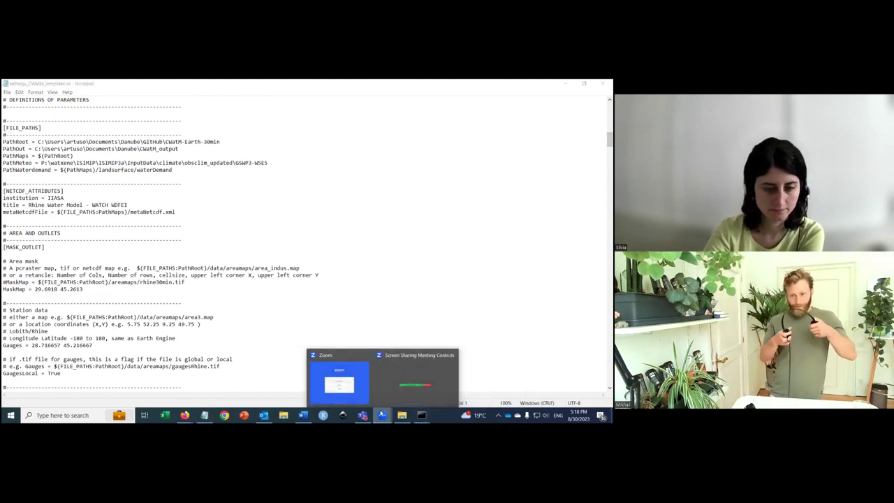
click(418, 386)
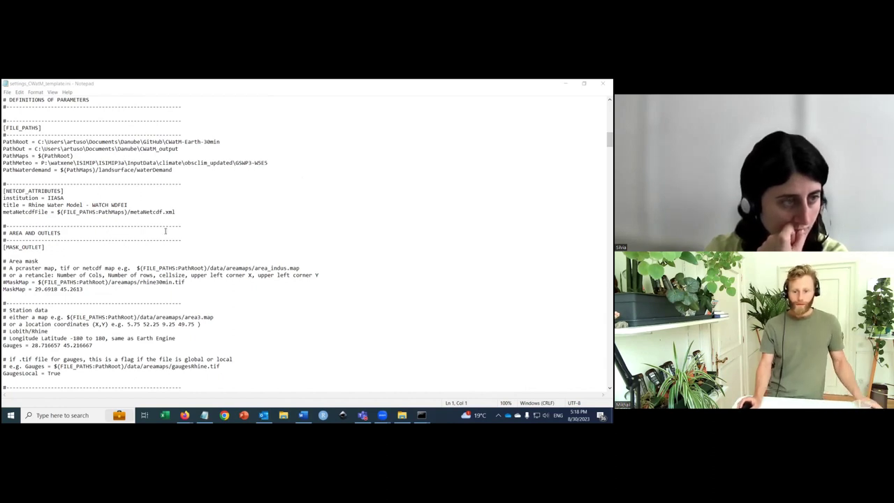
scroll(254, 275, up, 20)
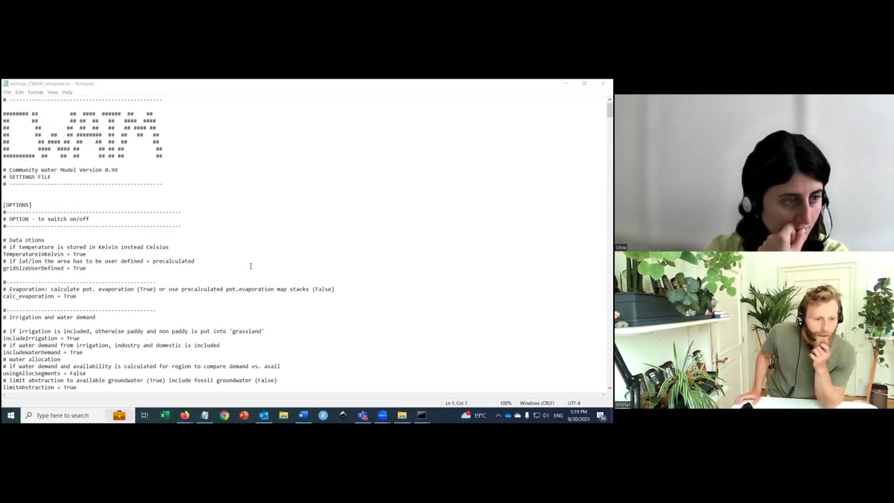
Replace the calc_evaporation value True with False.
scroll(250, 266, down, 3)
scroll(250, 266, up, 2)
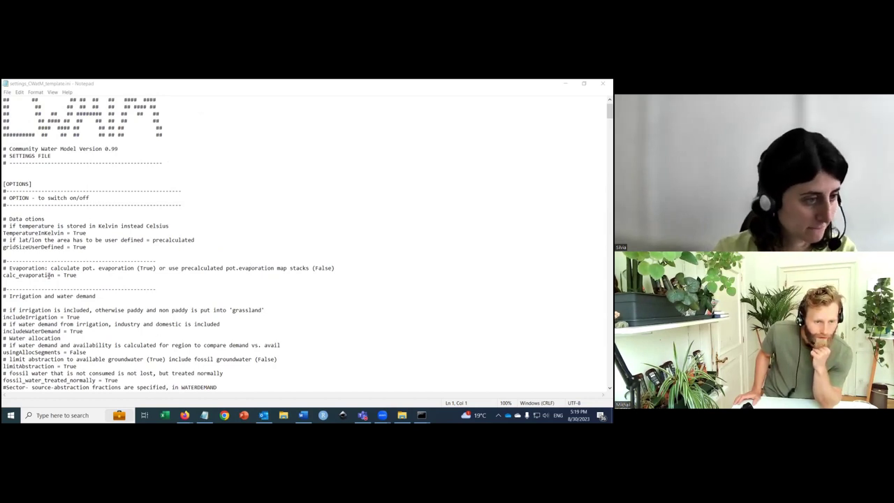
double_click(64, 275)
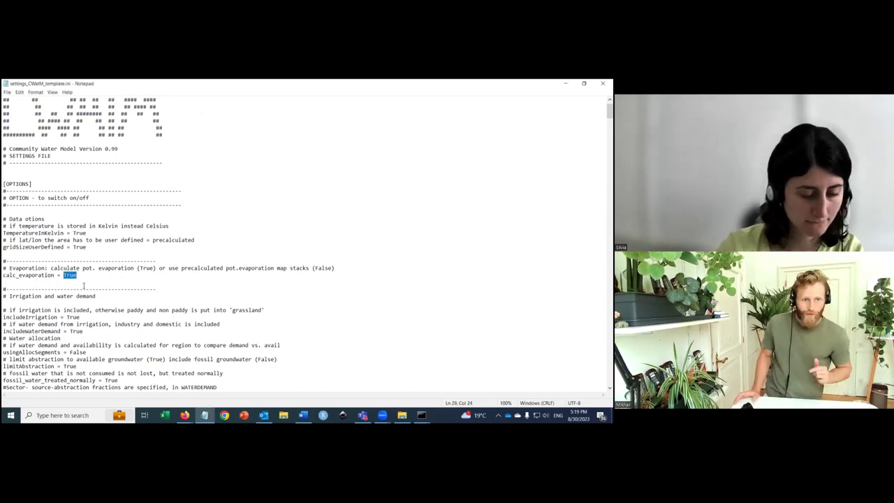
text(Falsl)
key(BackSpace)
key(BackSpace)
key(BackSpace)
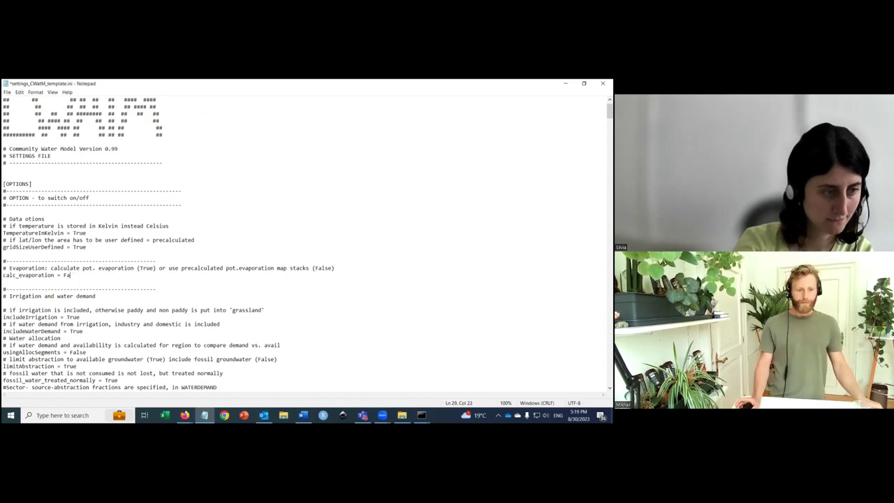
text(lse)
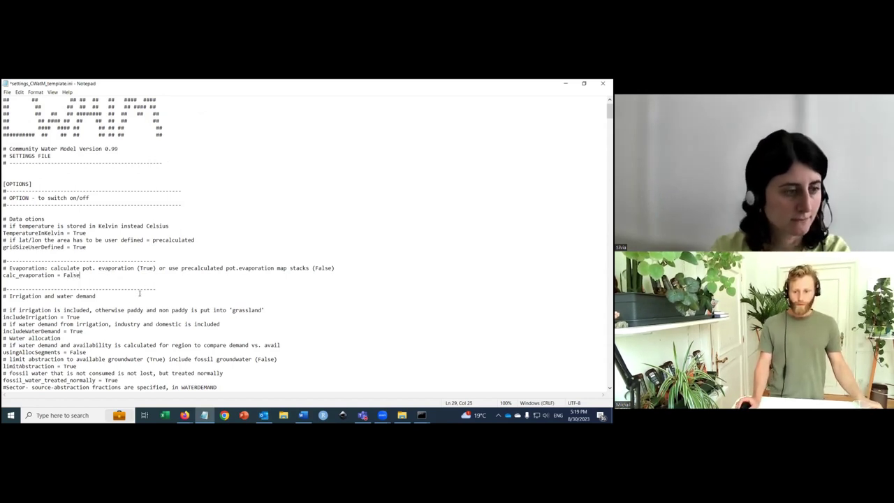
scroll(140, 293, down, 1)
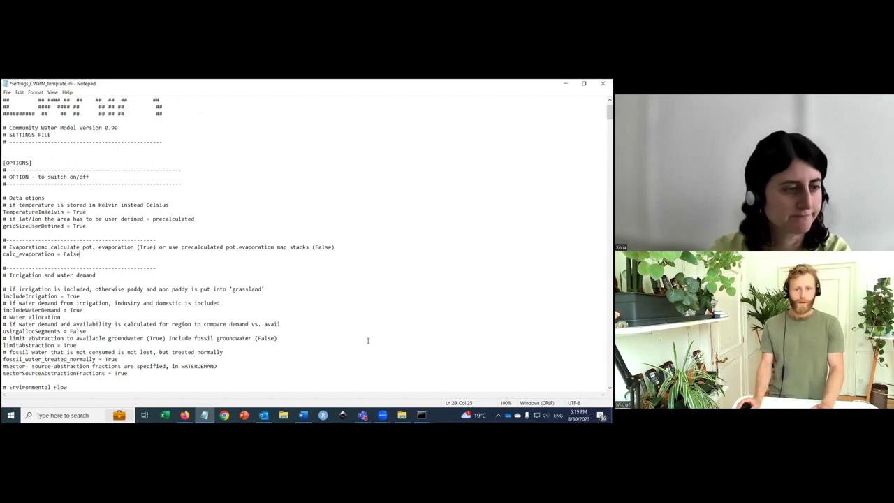
scroll(367, 347, down, 1)
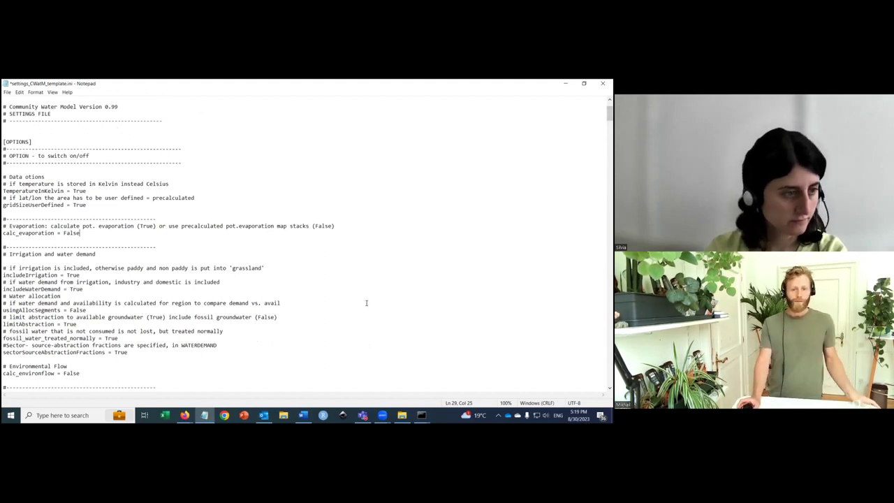
scroll(366, 302, down, 11)
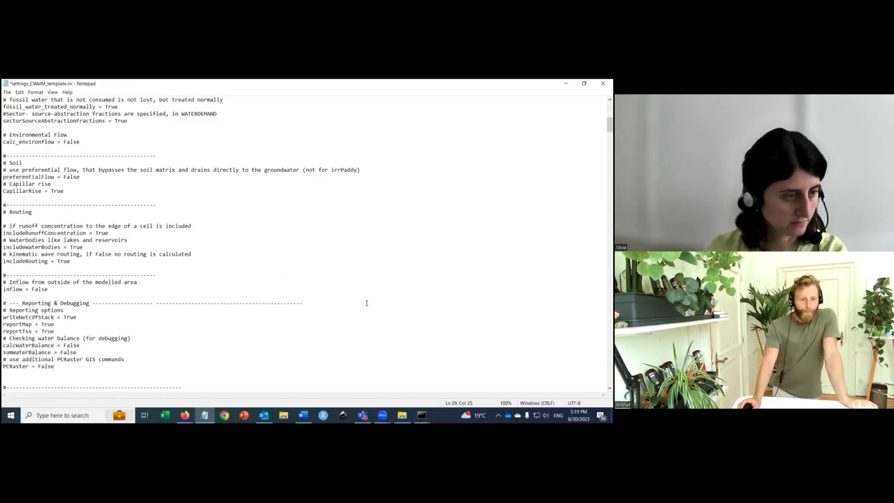
scroll(366, 302, down, 5)
scroll(366, 302, down, 11)
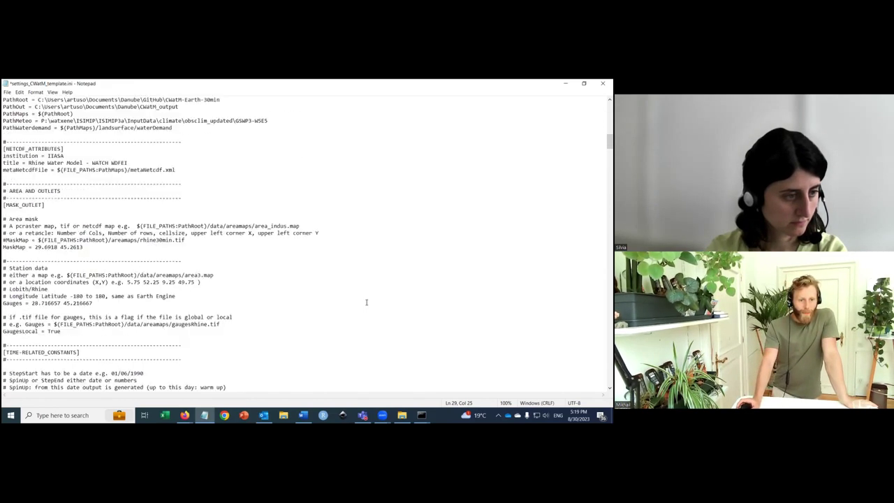
scroll(366, 302, down, 9)
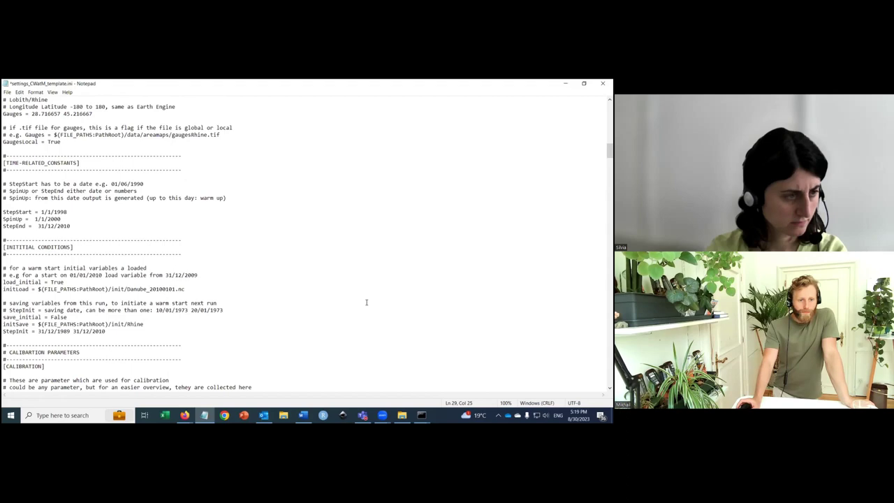
scroll(366, 303, down, 20)
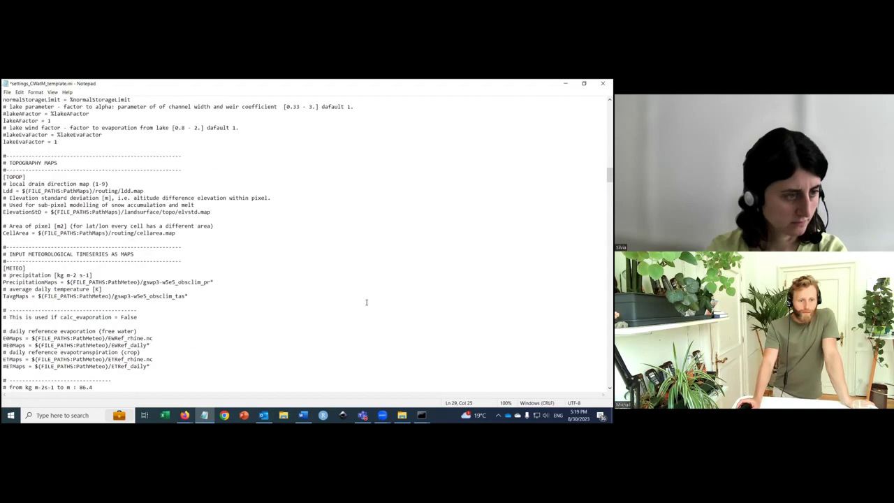
scroll(366, 302, down, 8)
scroll(366, 302, down, 20)
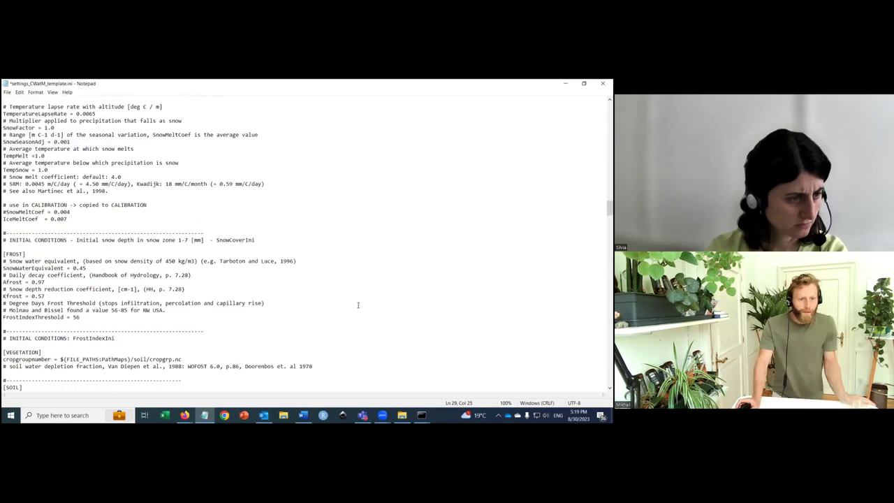
scroll(357, 304, down, 4)
scroll(357, 304, up, 12)
scroll(357, 305, up, 10)
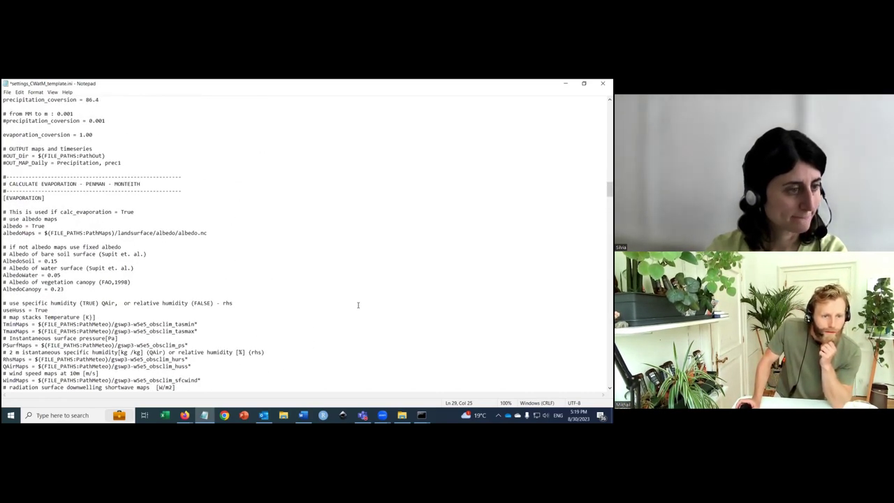
scroll(357, 304, up, 4)
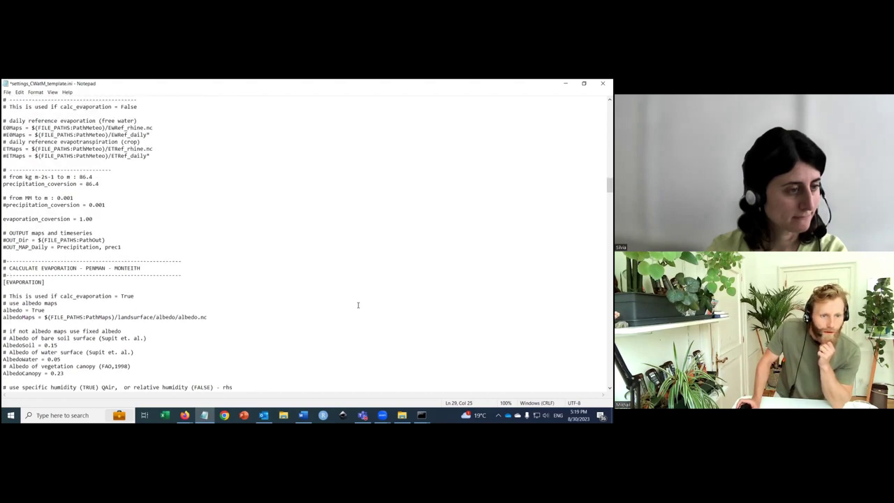
scroll(357, 305, up, 2)
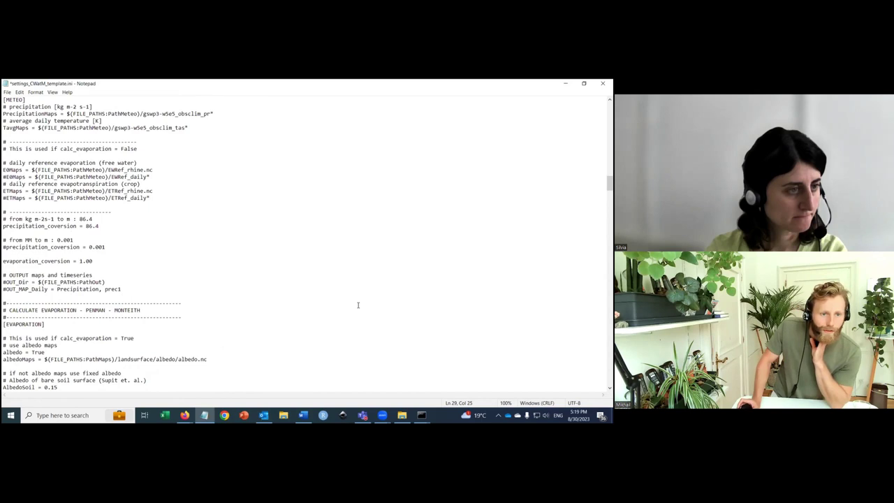
scroll(358, 304, up, 2)
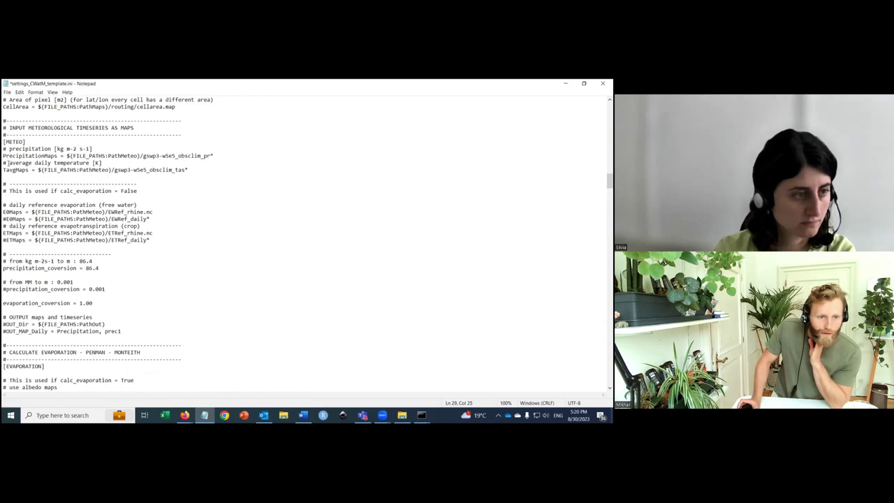
click(12, 198)
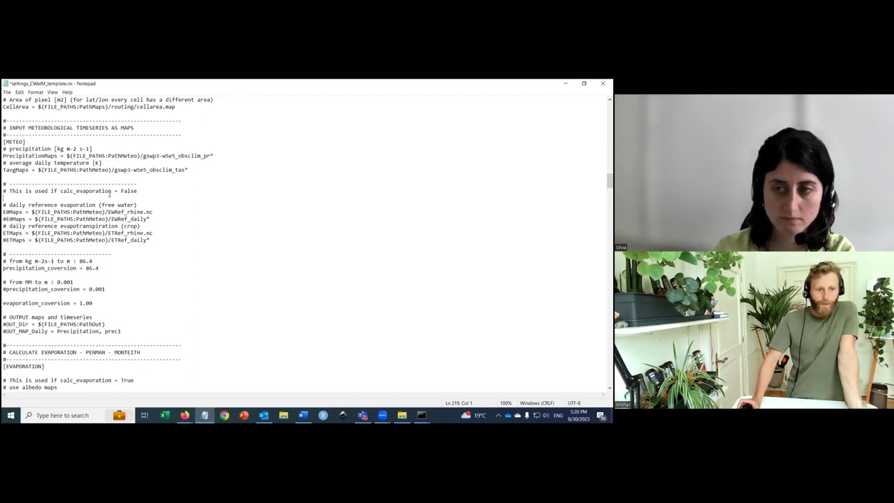
drag(41, 212, 165, 211)
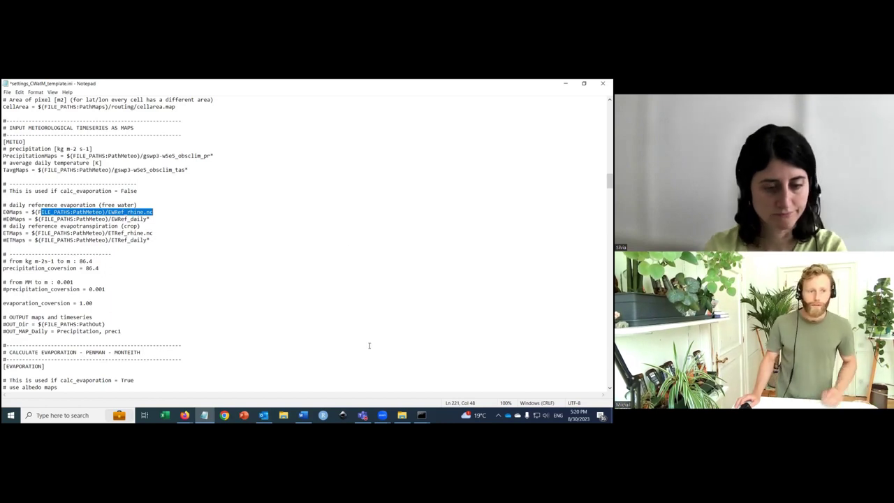
click(396, 417)
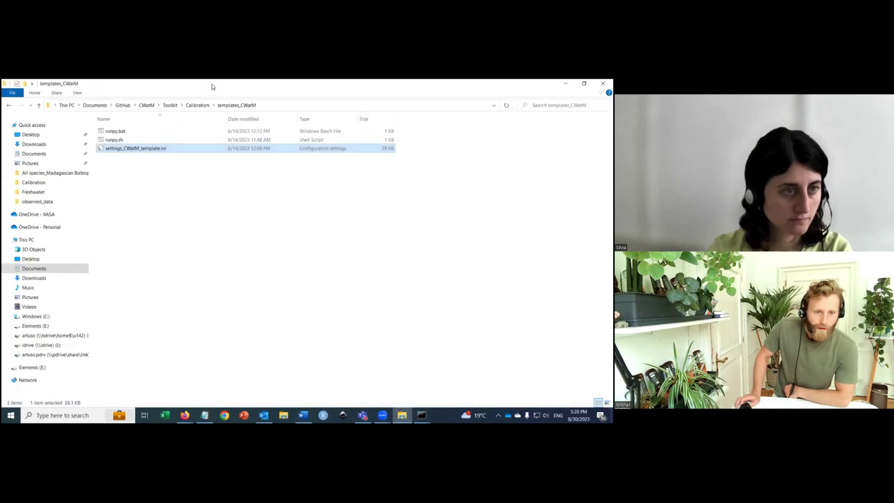
Open runs_calibration\07_best, select its full folder path, and return to the Notepad template.
click(188, 106)
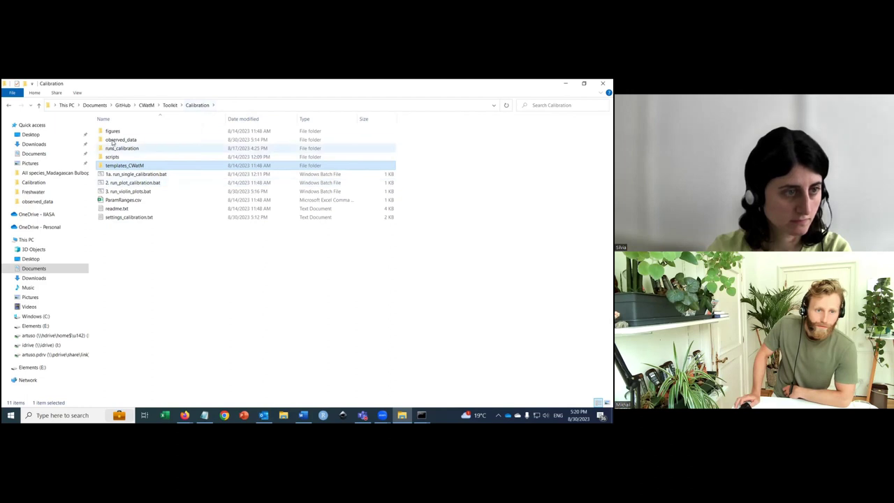
double_click(114, 150)
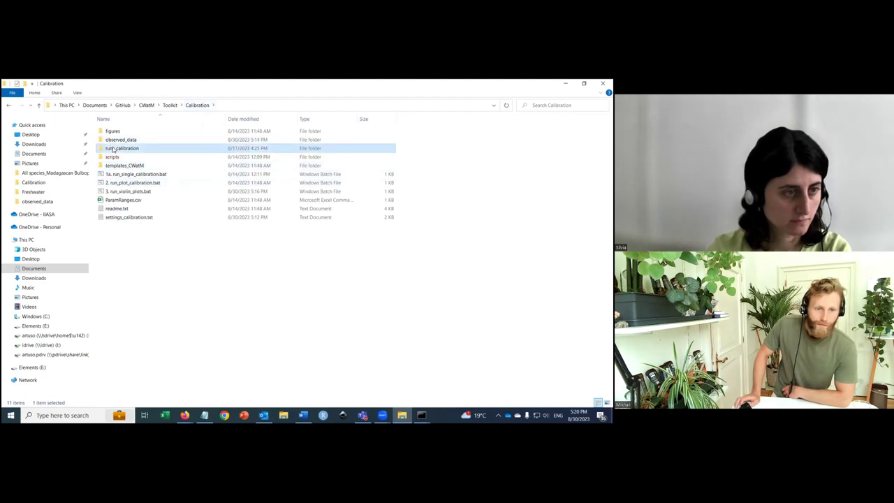
scroll(134, 289, down, 5)
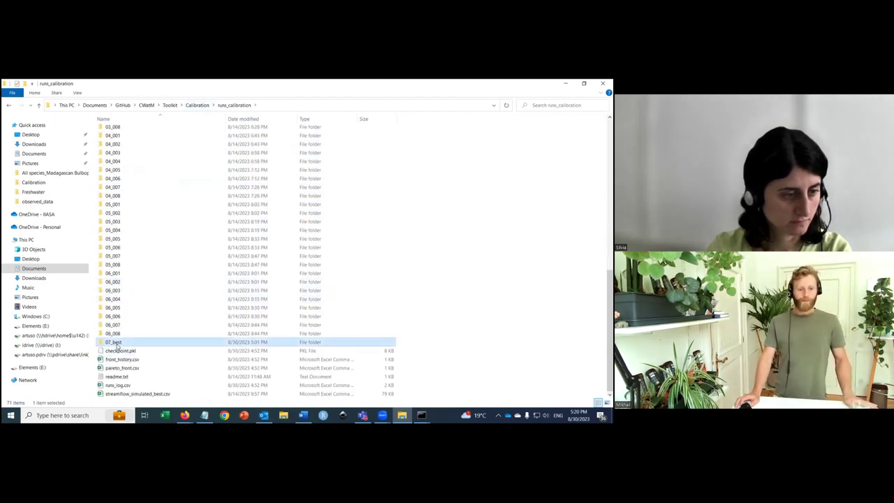
double_click(113, 342)
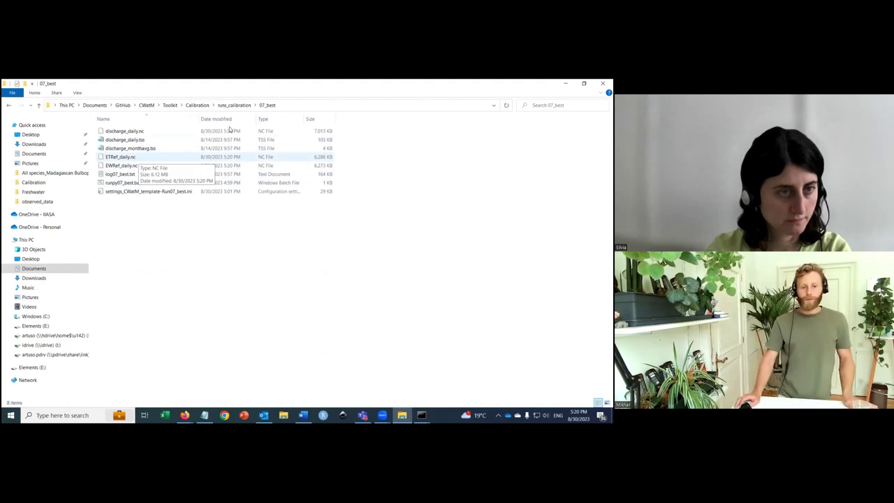
click(292, 104)
key(ctrl+c)
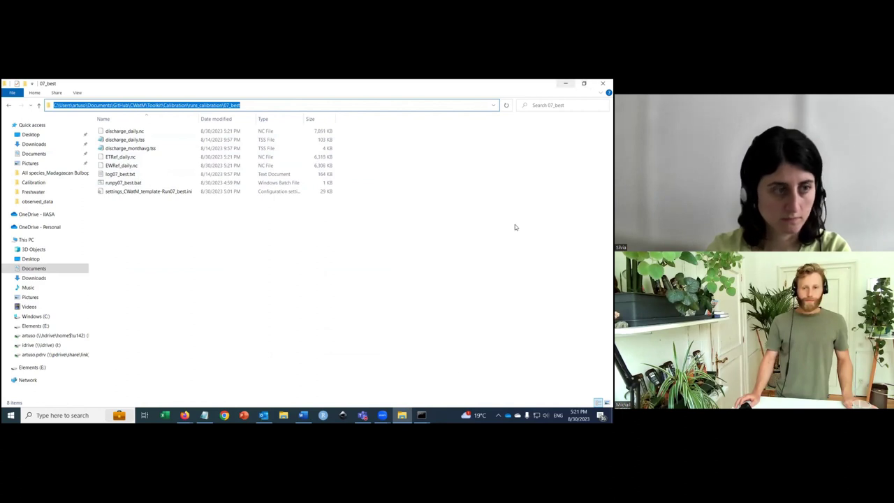
mouse_move(404, 412)
mouse_move(430, 416)
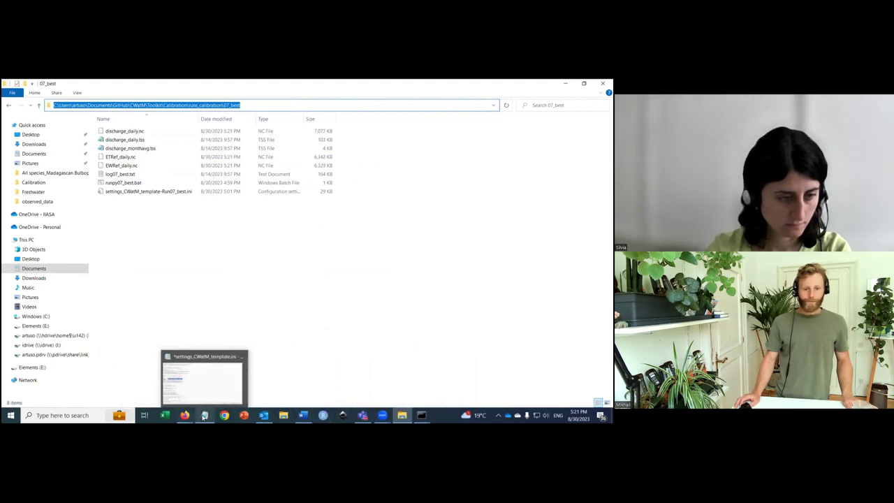
click(204, 415)
Replace $(FILE_PATHS:PathMeteo) on the #E0Maps line with the 07_best path and fix the slash.
click(91, 219)
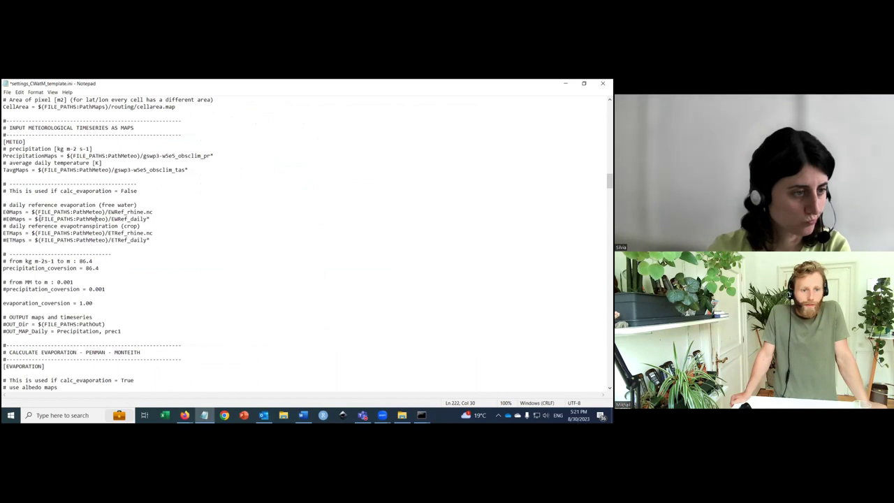
drag(39, 219, 107, 219)
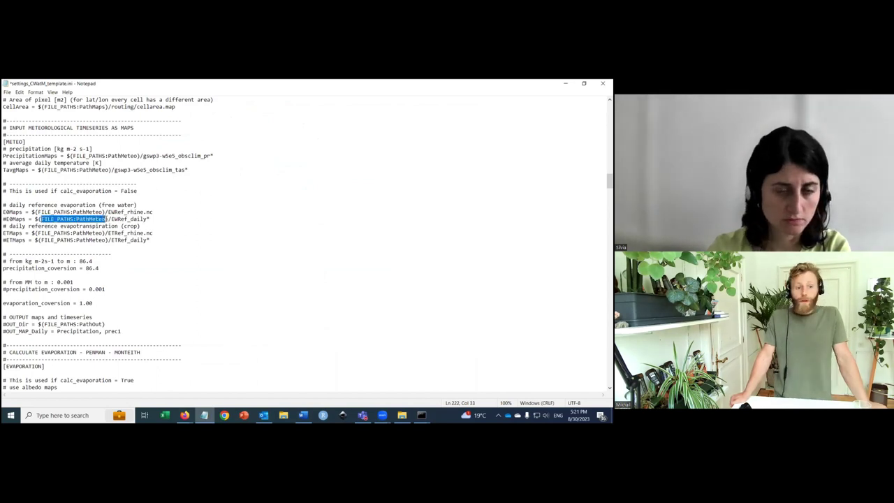
drag(37, 218, 109, 218)
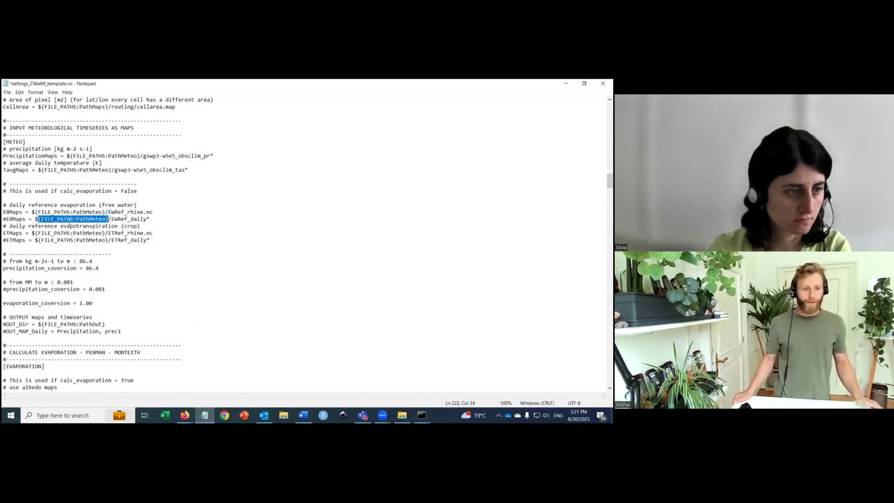
drag(35, 218, 108, 219)
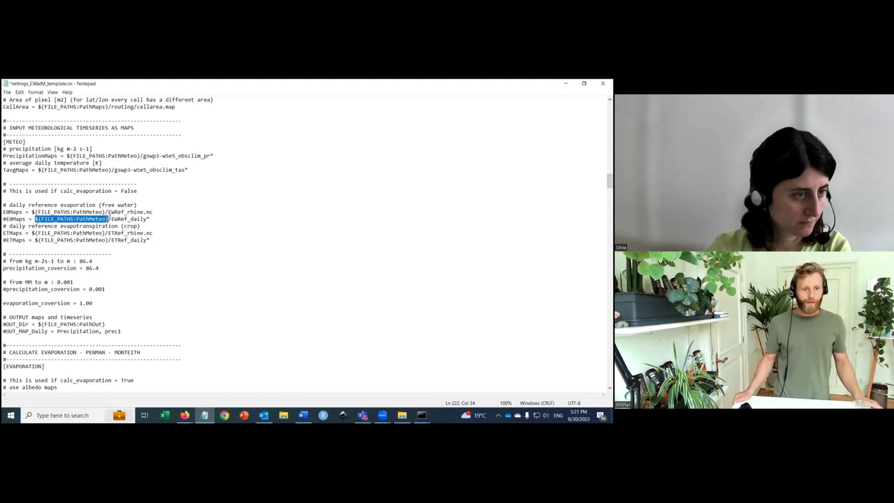
key(ctrl+v)
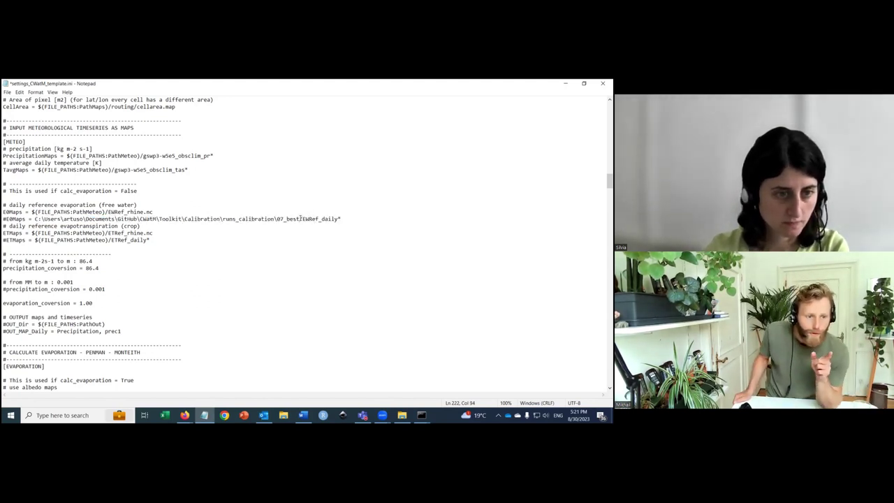
drag(299, 219, 303, 219)
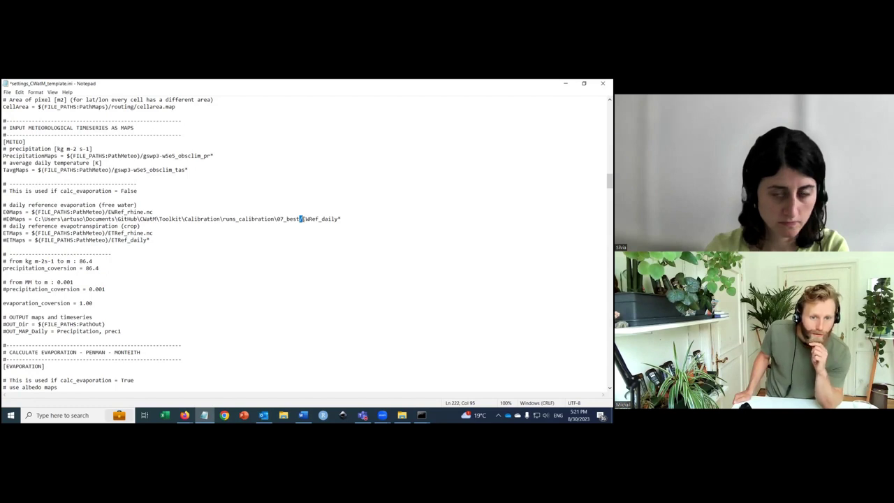
drag(298, 218, 363, 217)
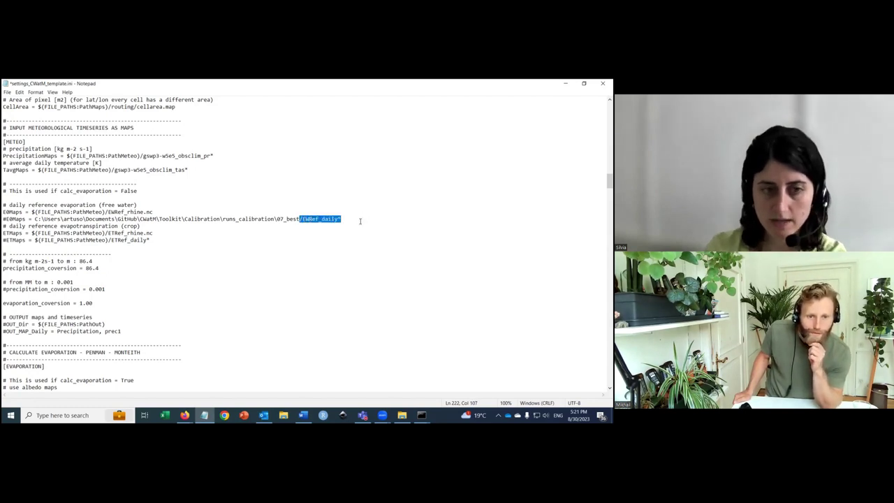
click(274, 219)
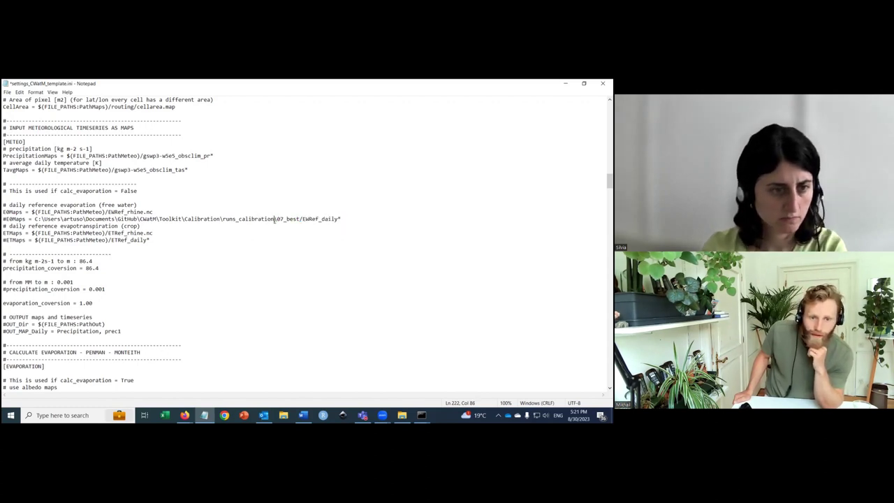
drag(275, 219, 303, 218)
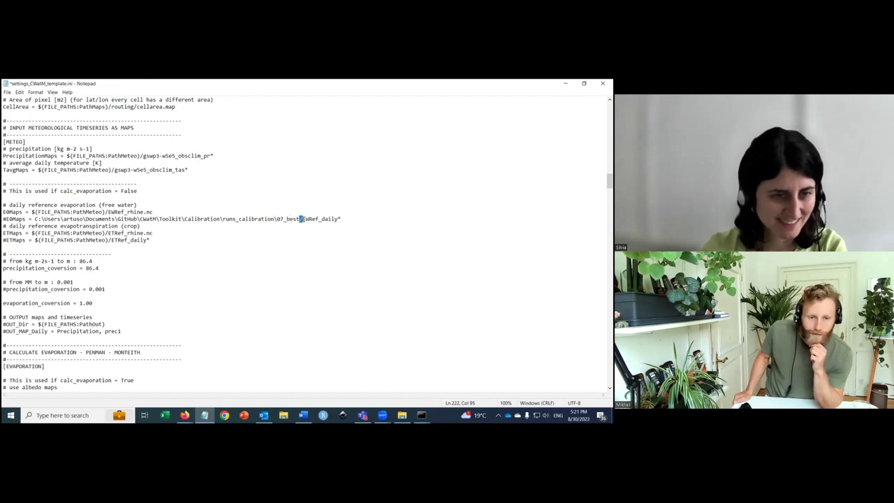
text(/)
Uncomment the new E0Maps line and comment out the original E0Maps line with #.
click(6, 218)
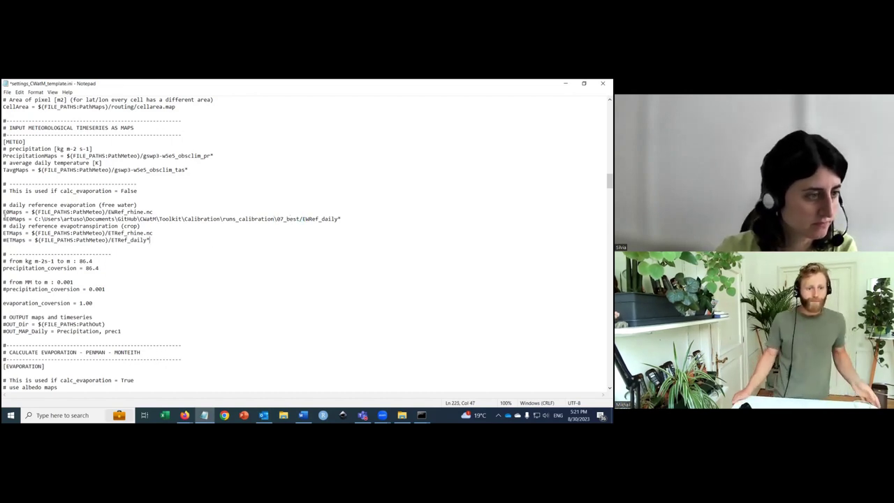
key(BackSpace)
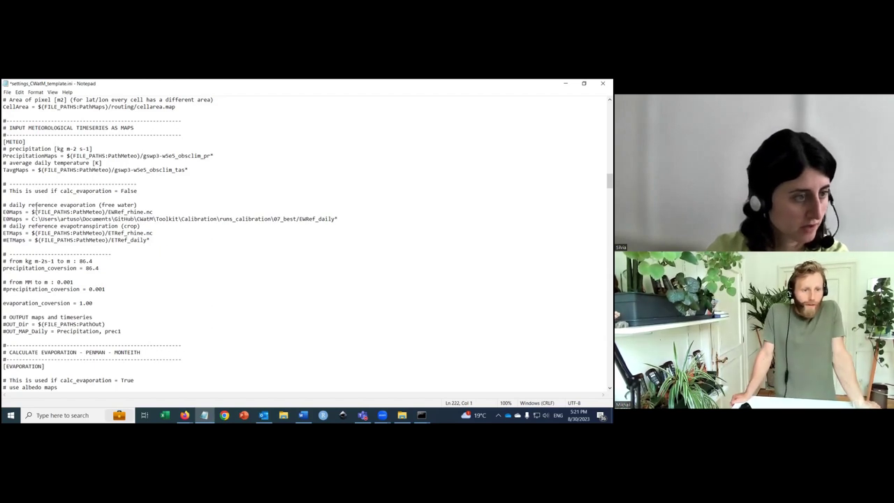
click(4, 210)
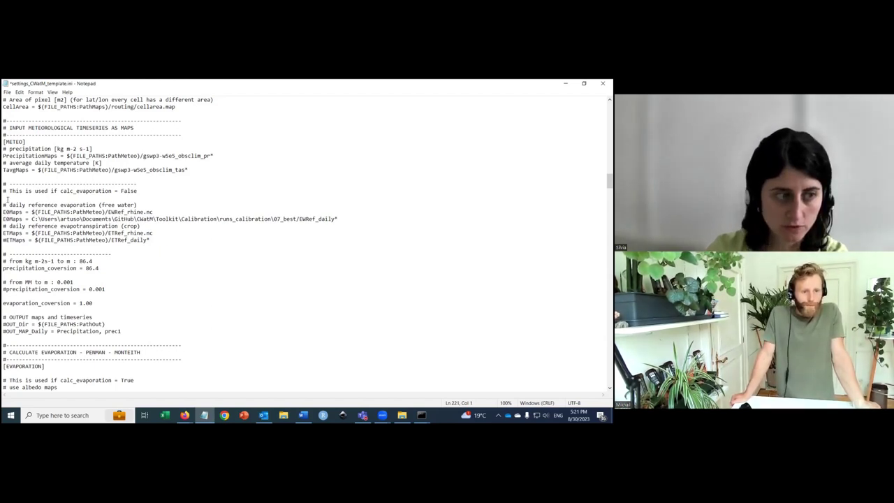
text(#)
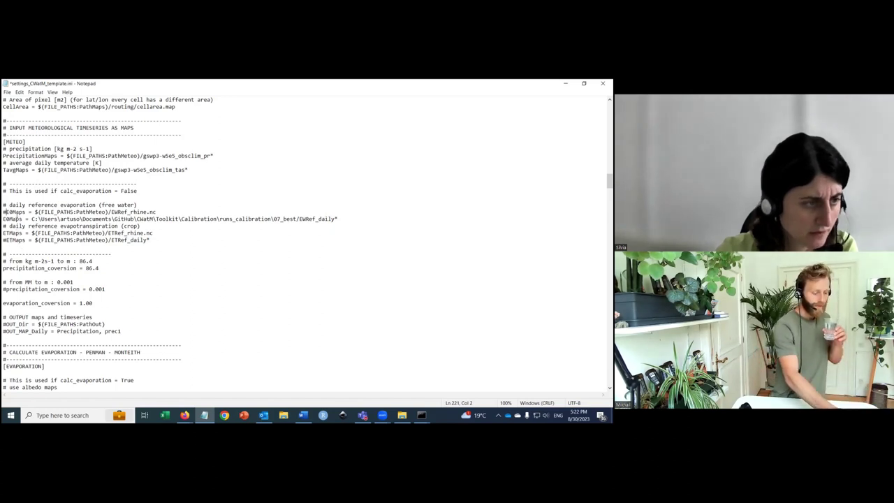
Give the ETMaps copy the same 07_best EWRef_daily* path, uncomment it and comment out the original.
drag(32, 218, 396, 216)
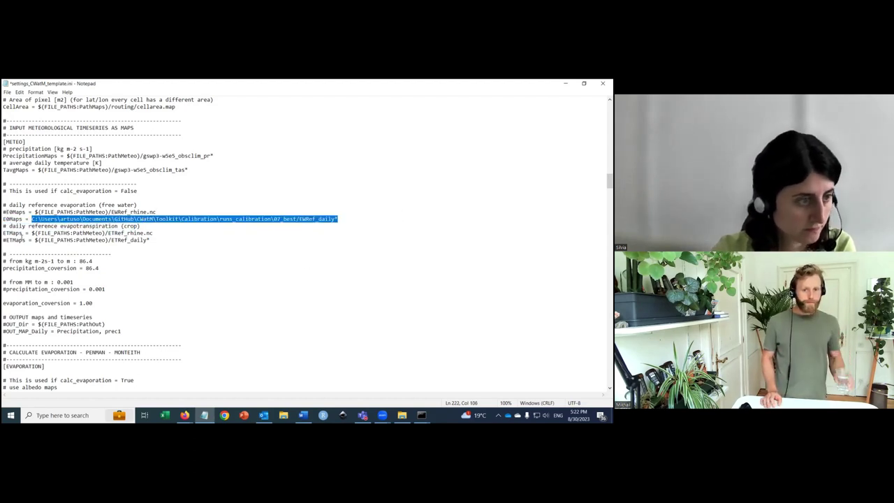
drag(34, 239, 154, 239)
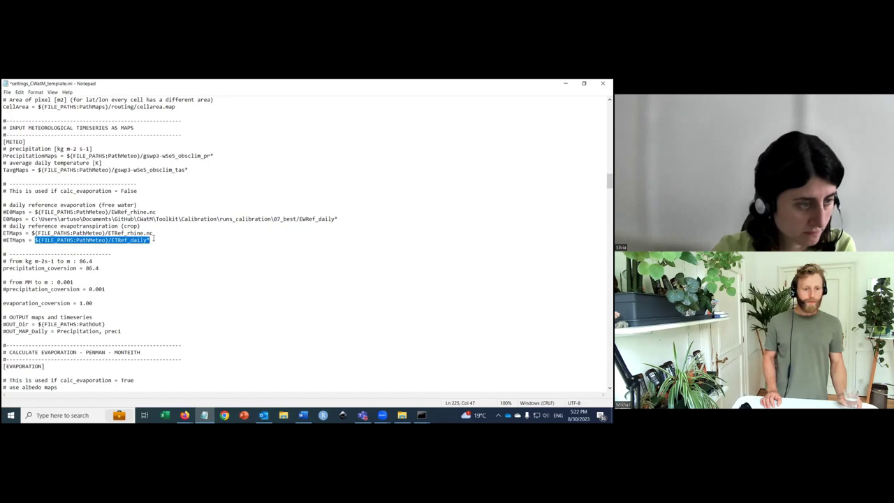
text(C:\Users\artuso\Documents\GitHub\CWatM\Toolkit\Calibration\runs_calibration\07_best/EWRef_daily*)
click(4, 240)
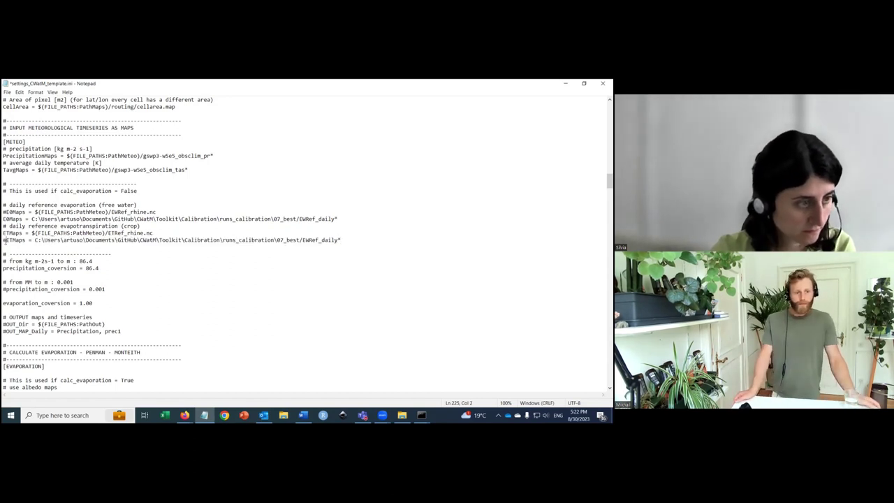
key(BackSpace)
key(Up)
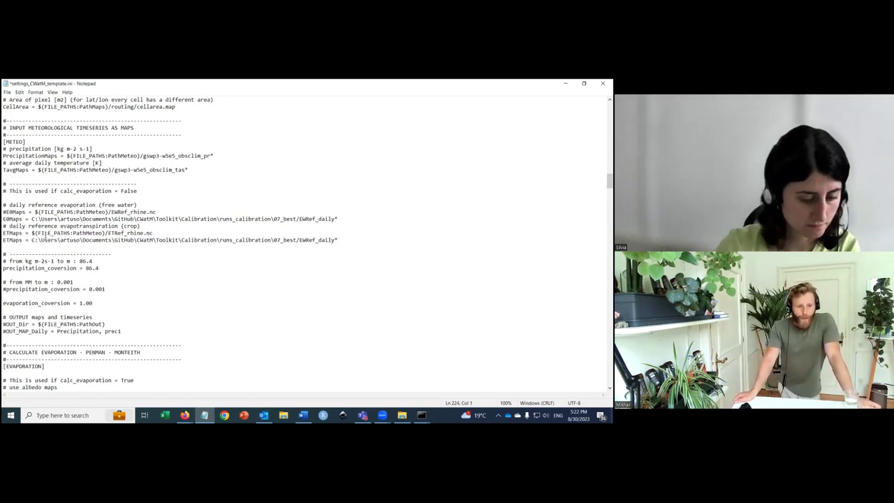
text(#)
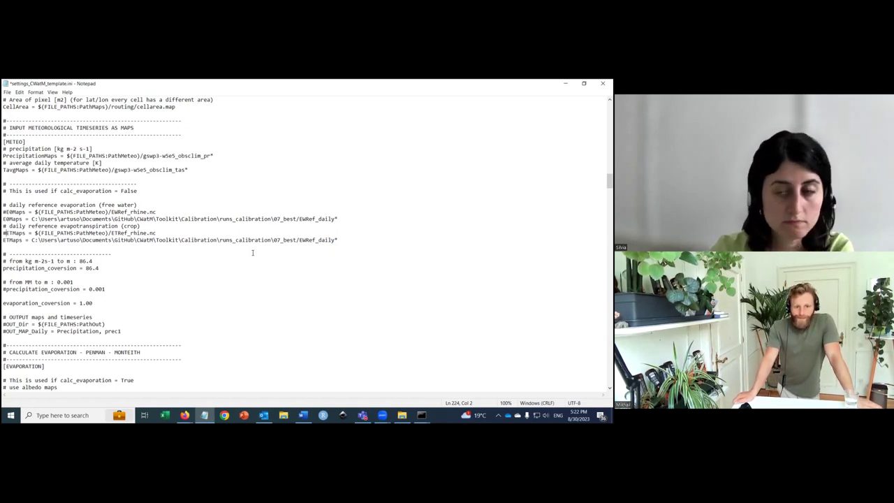
click(217, 274)
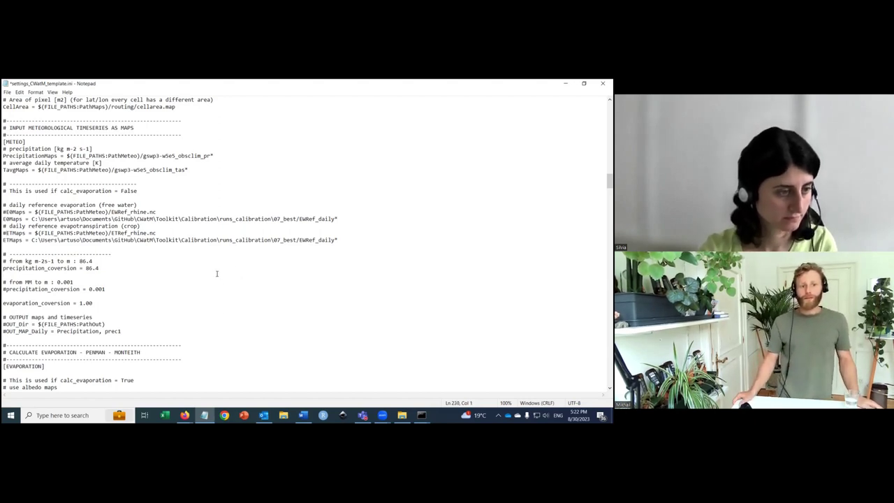
Save the edited settings template file.
click(7, 91)
click(21, 124)
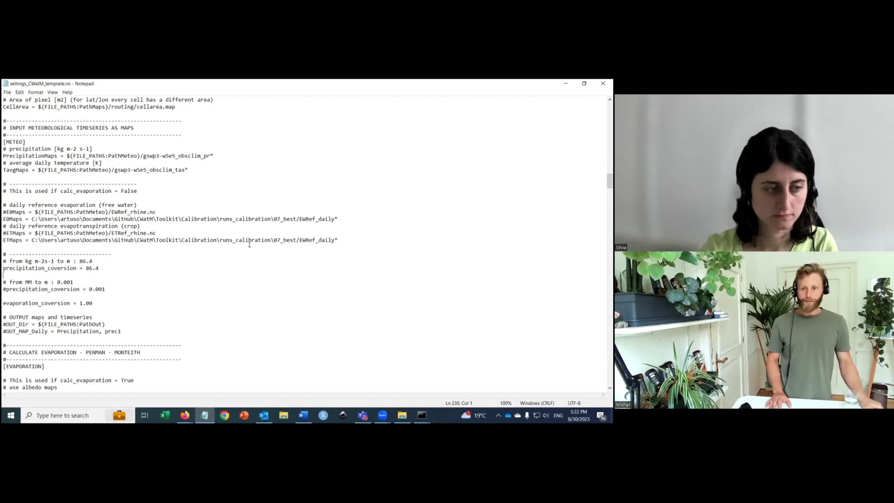
scroll(149, 338, down, 1)
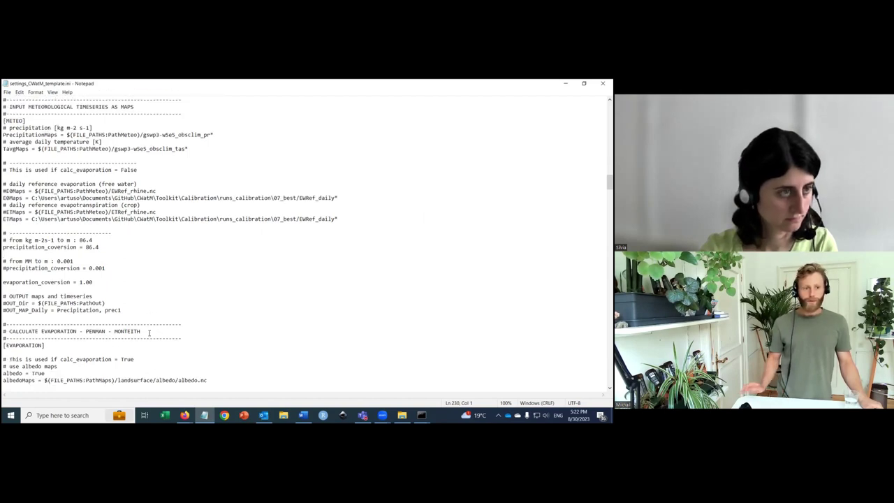
scroll(149, 337, down, 1)
Open settings_calibration.txt from the Calibration folder and maximize its Notepad window.
key(alt+Tab)
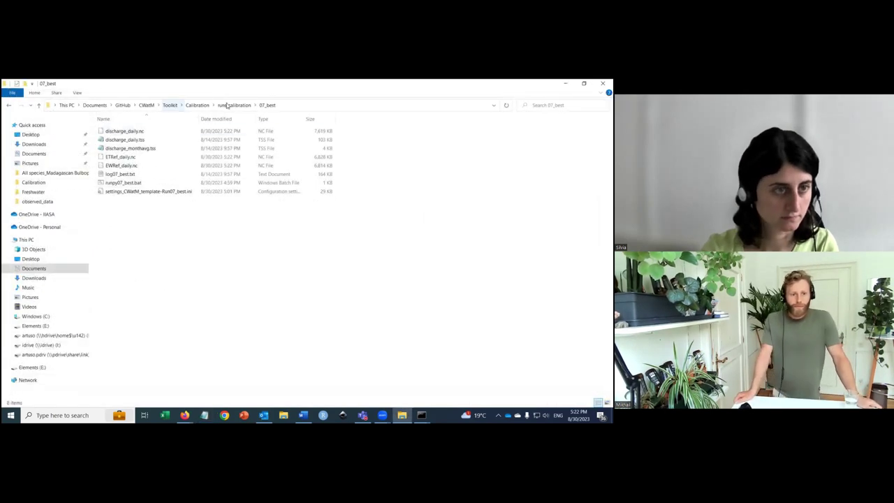
click(196, 106)
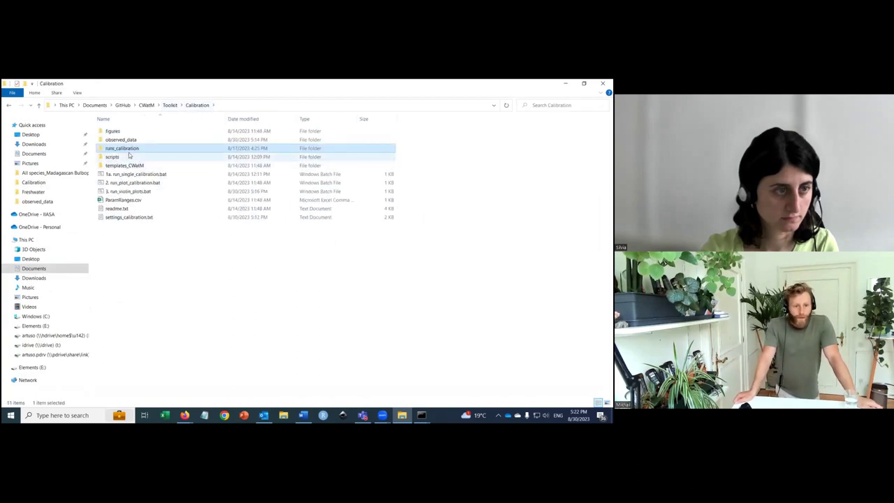
double_click(137, 217)
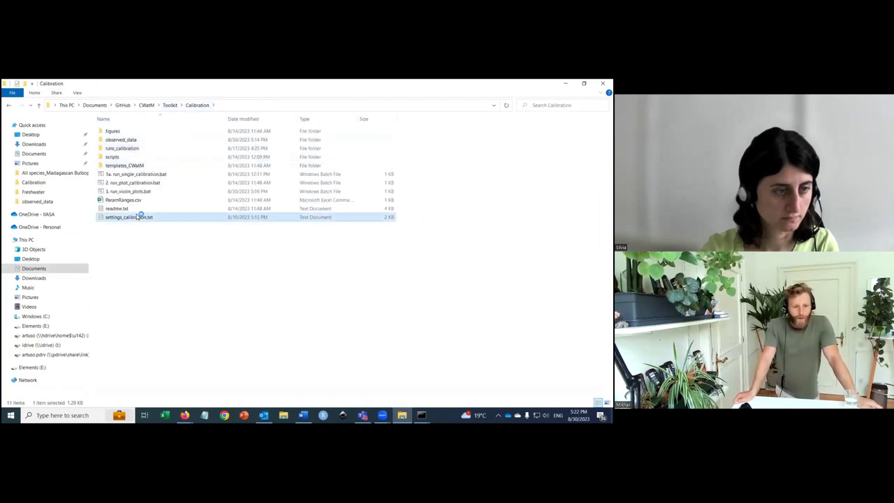
click(500, 158)
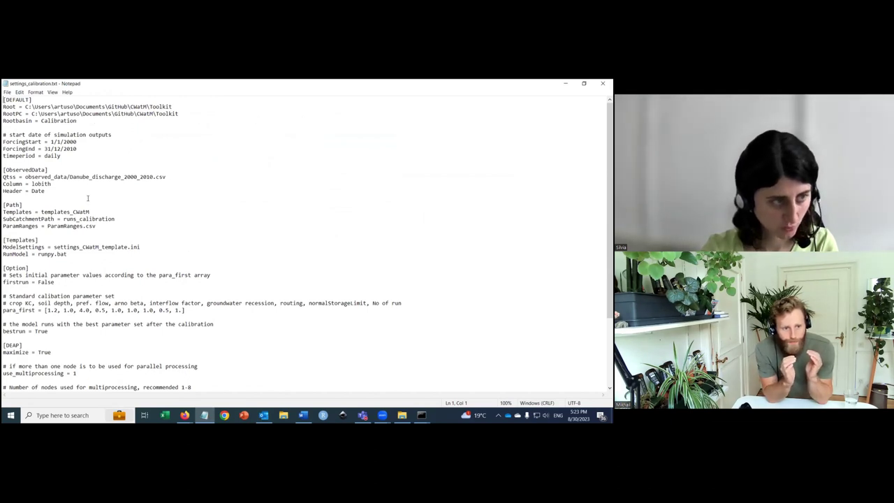
Append 2 to the SubCatchmentPath value so it reads runs_calibration2.
click(32, 218)
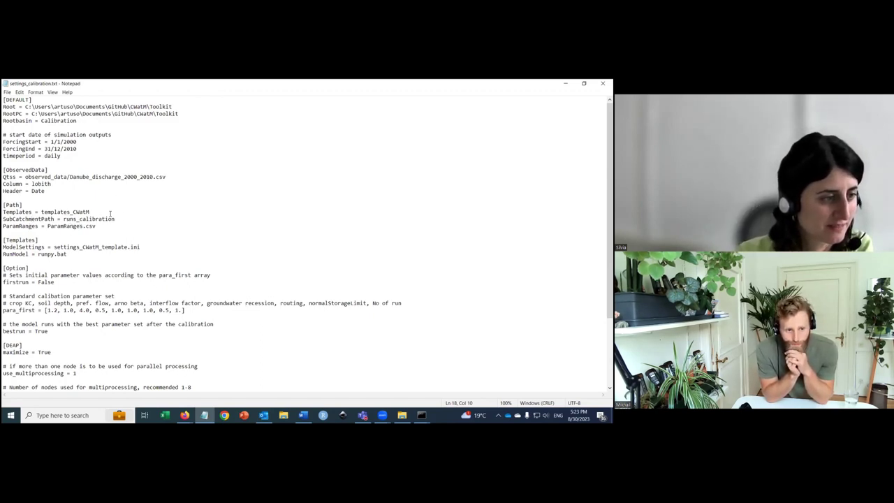
click(120, 219)
text(2)
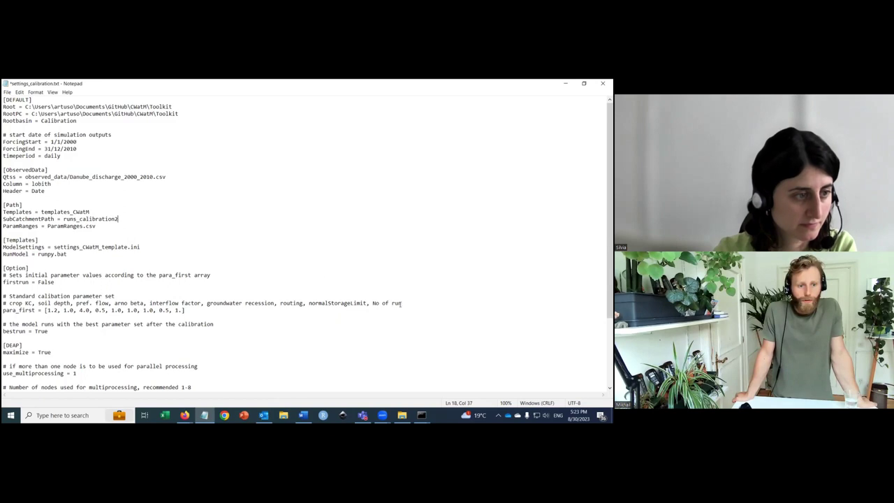
drag(64, 219, 119, 216)
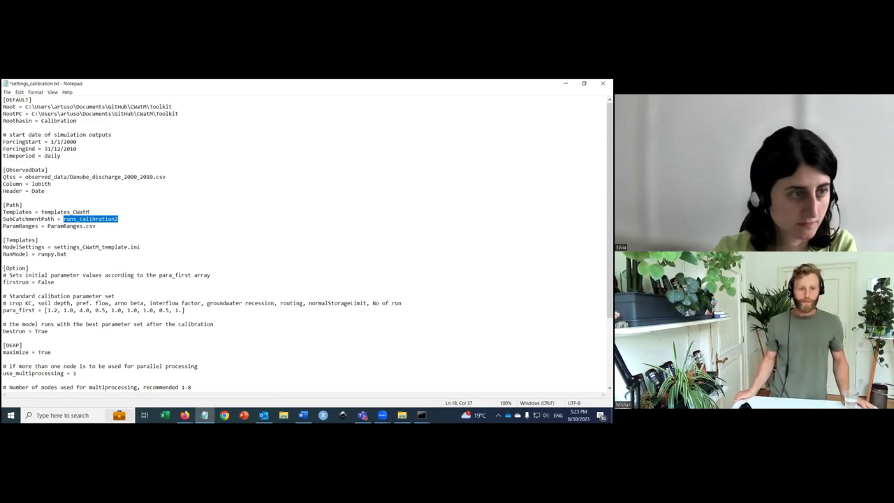
key(alt+Tab)
Add a new folder named runs_calibration2 alongside the Calibration files.
right_click(210, 269)
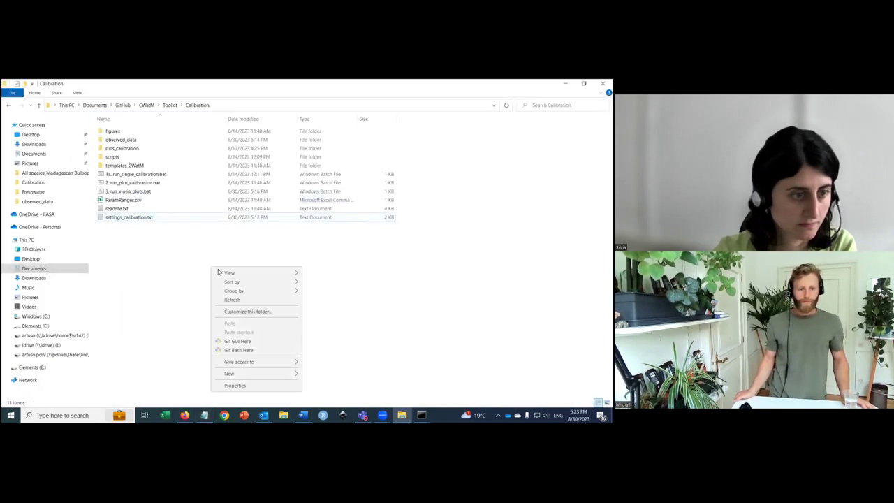
mouse_move(231, 373)
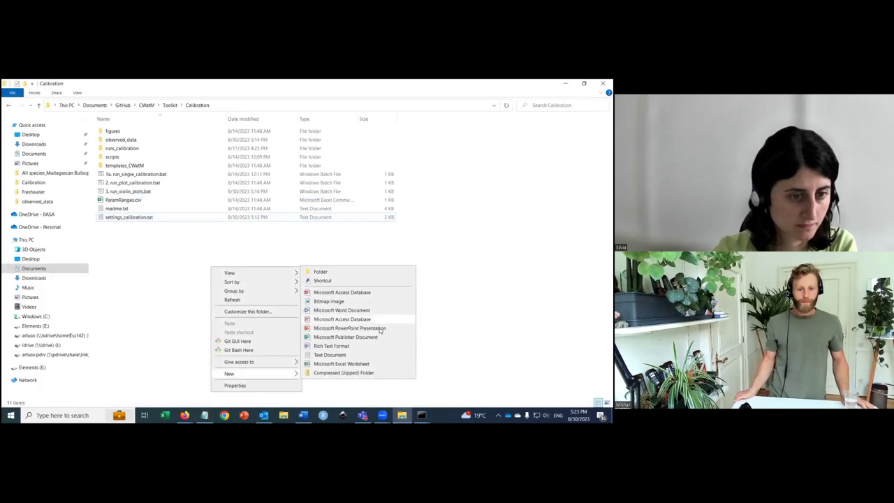
click(335, 273)
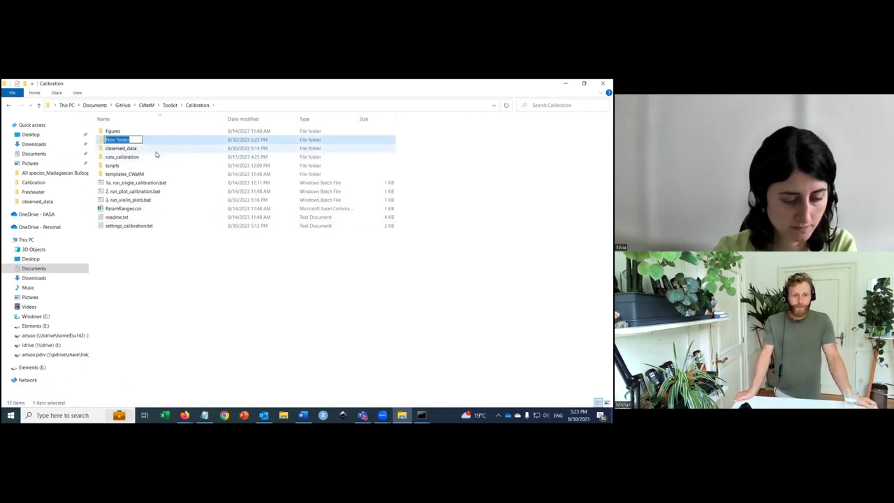
text(runs_calibration2)
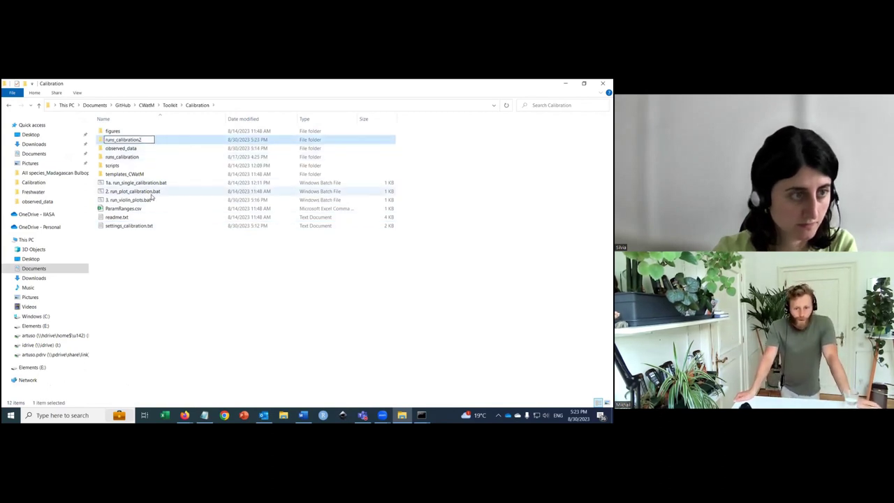
click(152, 193)
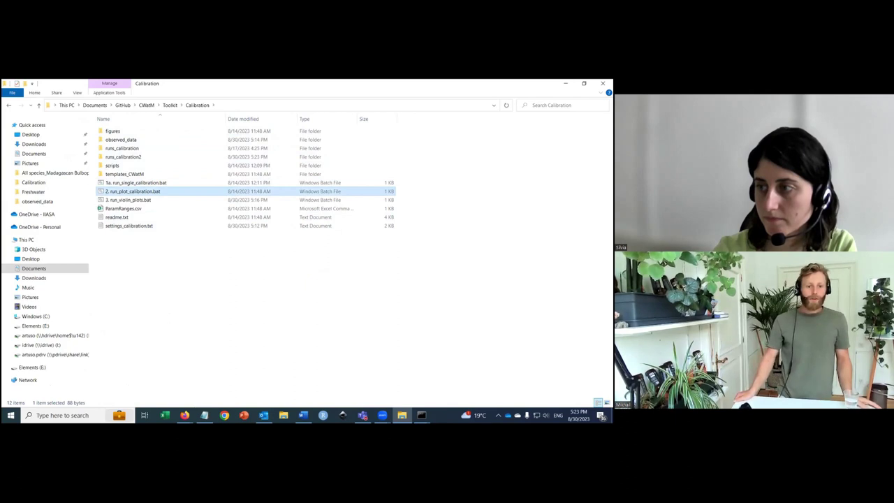
Set the DEAP values ngen = 12, mu = 128 and lambda_ = 32 in settings_calibration.txt.
key(alt+Tab)
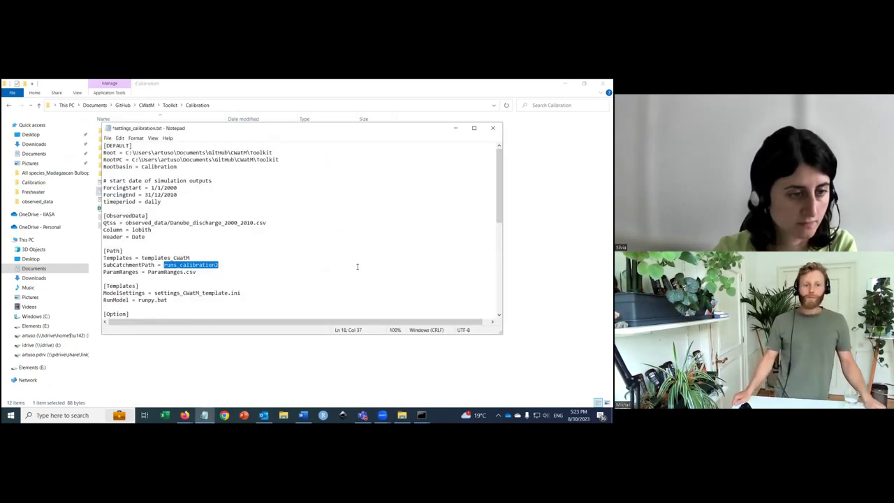
click(311, 275)
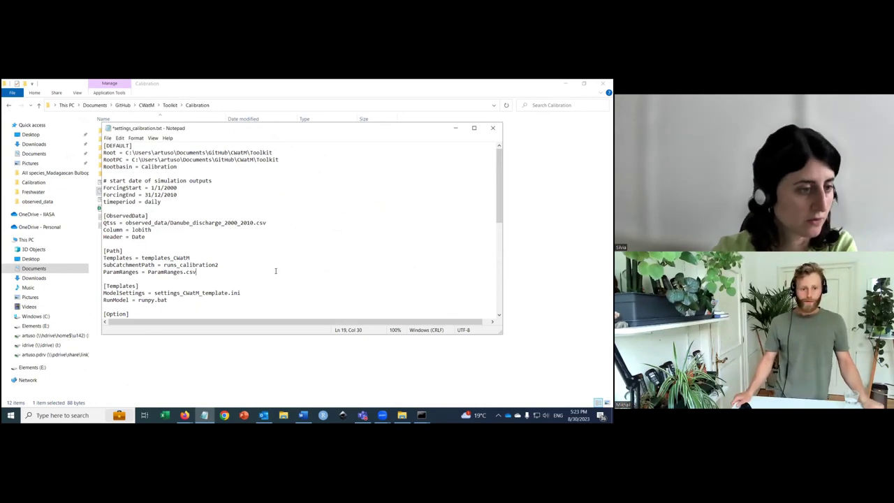
scroll(275, 270, down, 4)
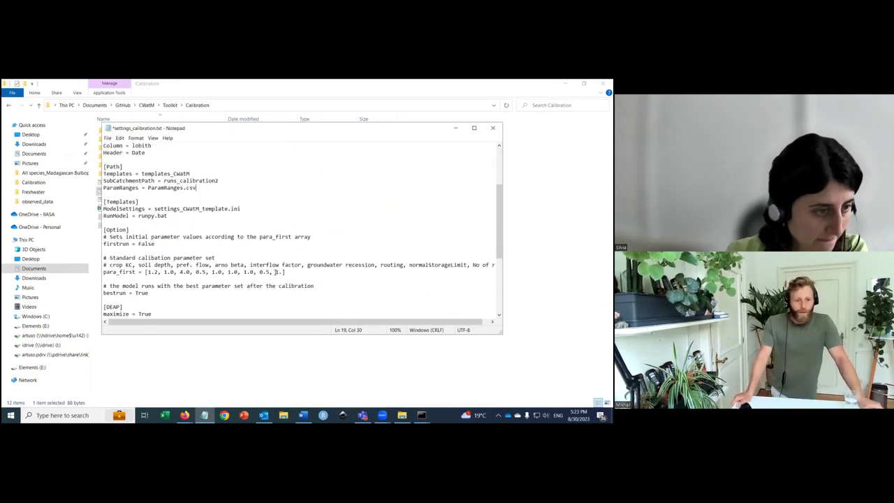
scroll(275, 270, down, 6)
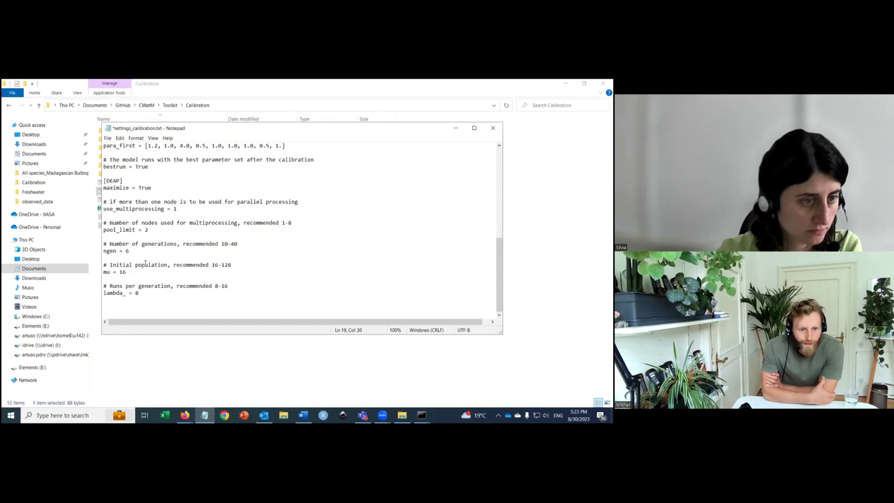
drag(125, 251, 131, 252)
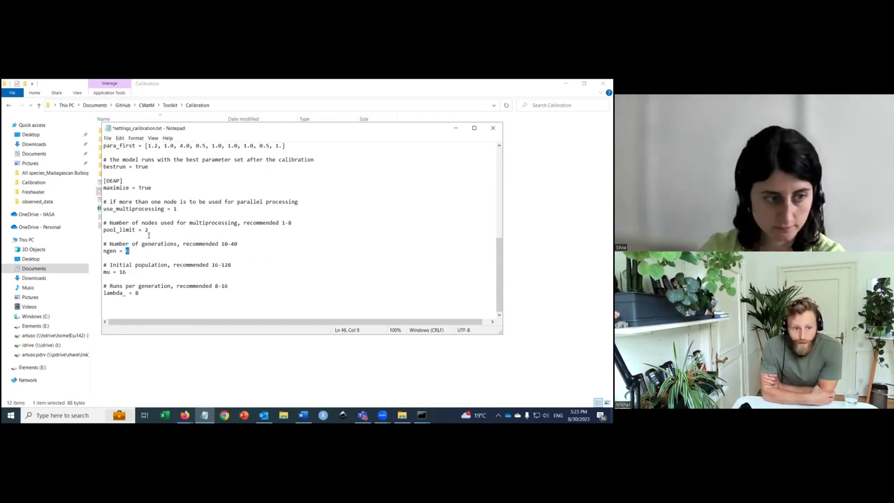
text(12)
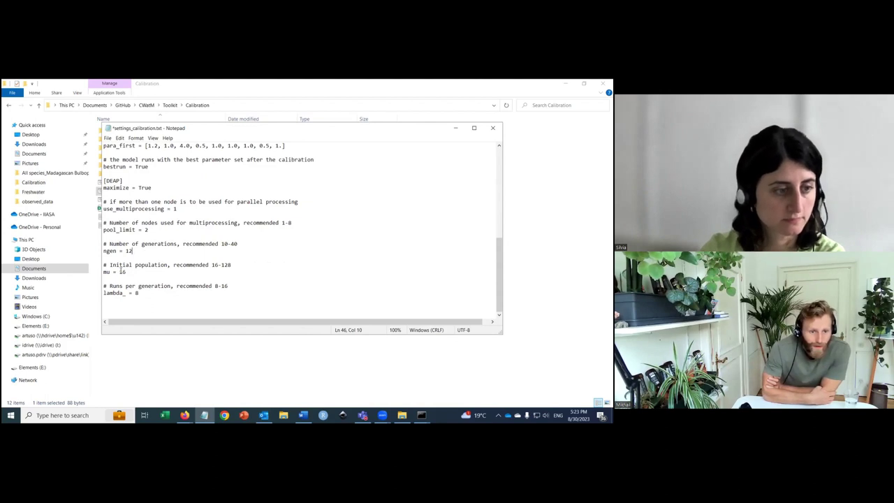
key(shift+Right)
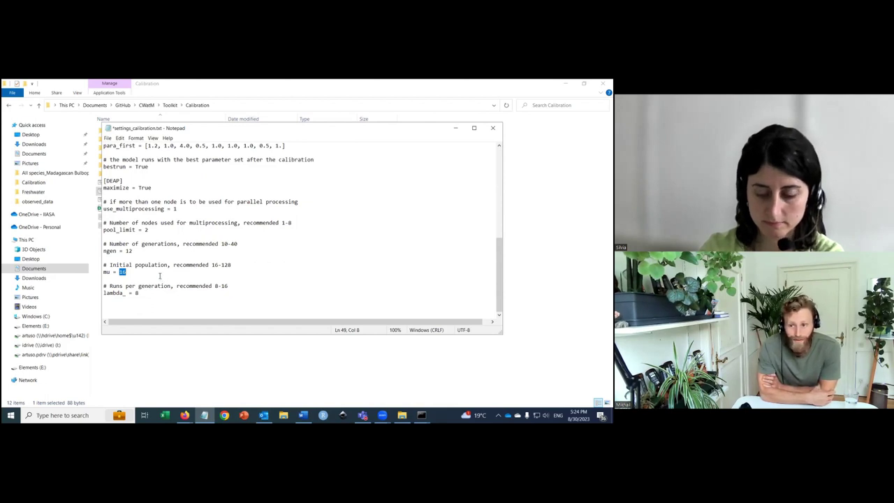
text(128)
double_click(137, 293)
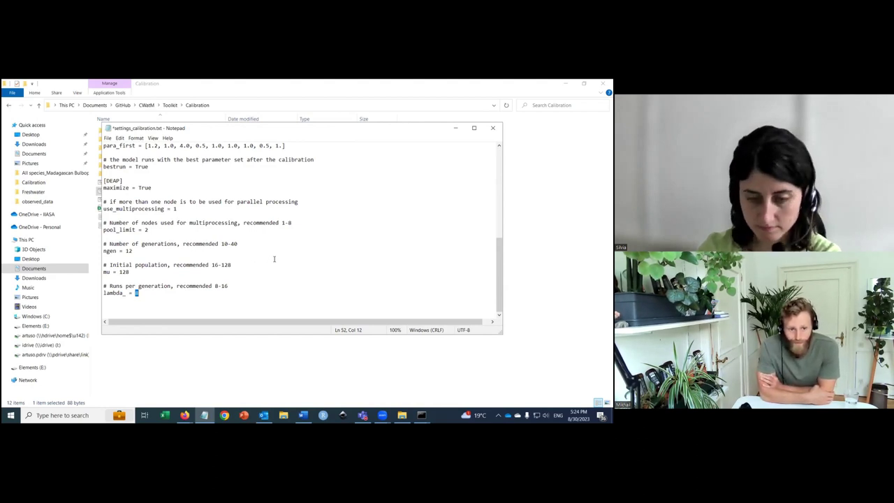
text(32)
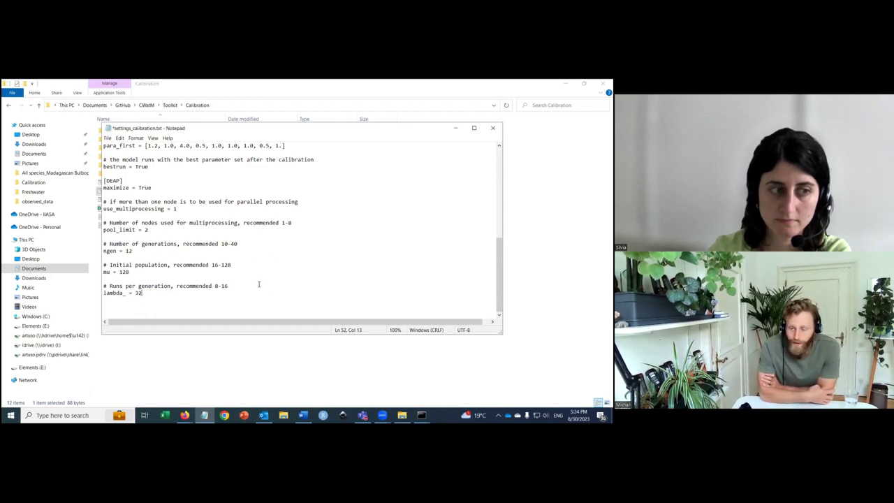
Check the para_first line values in settings_calibration.txt.
scroll(258, 284, up, 4)
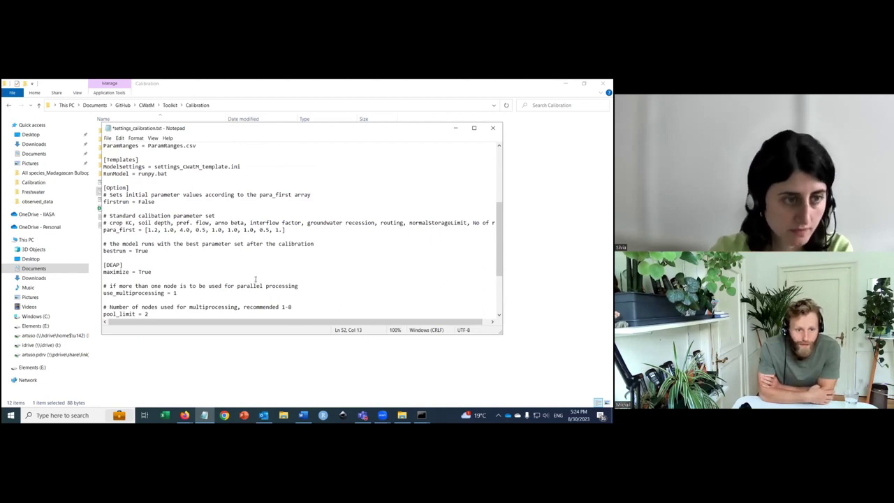
scroll(257, 278, down, 4)
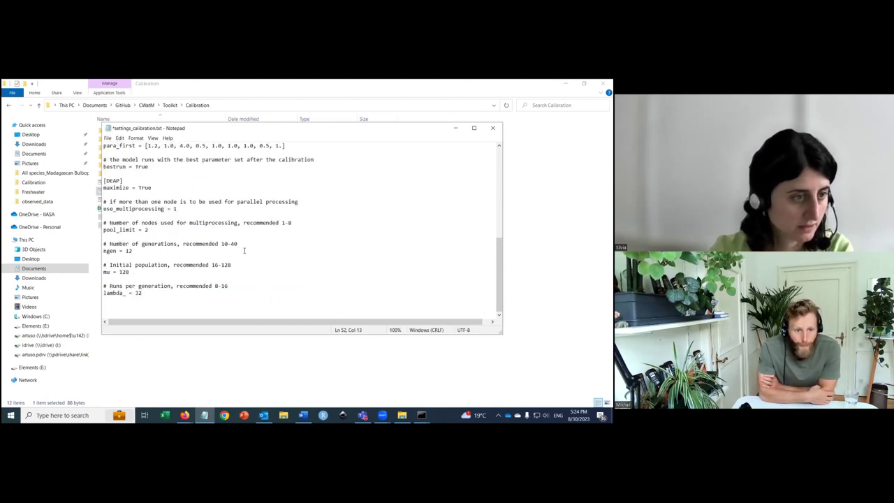
scroll(243, 250, up, 10)
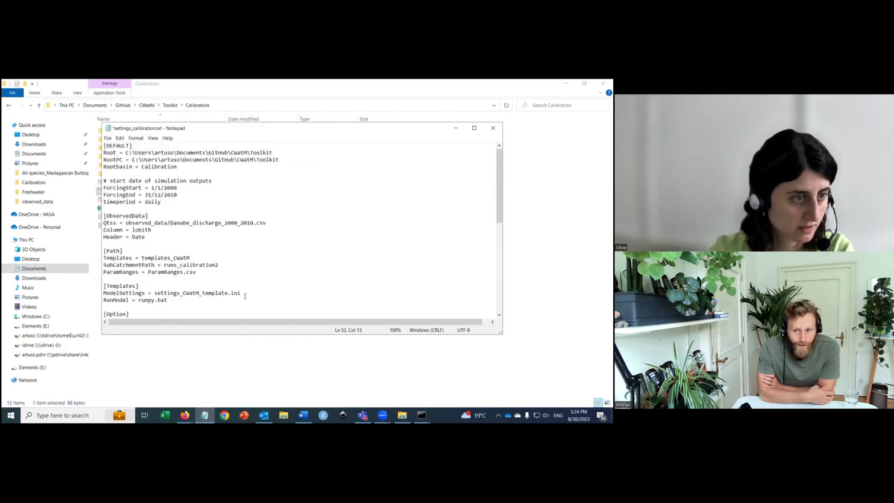
scroll(244, 295, down, 4)
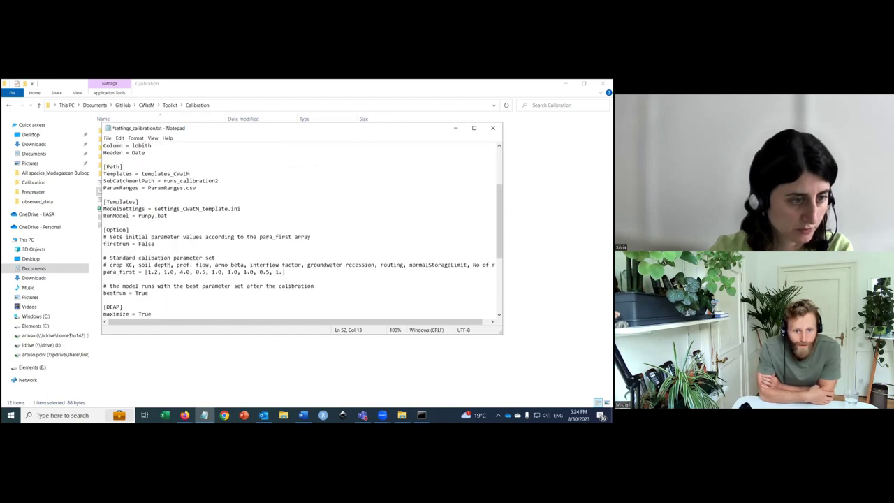
drag(154, 271, 285, 271)
click(285, 272)
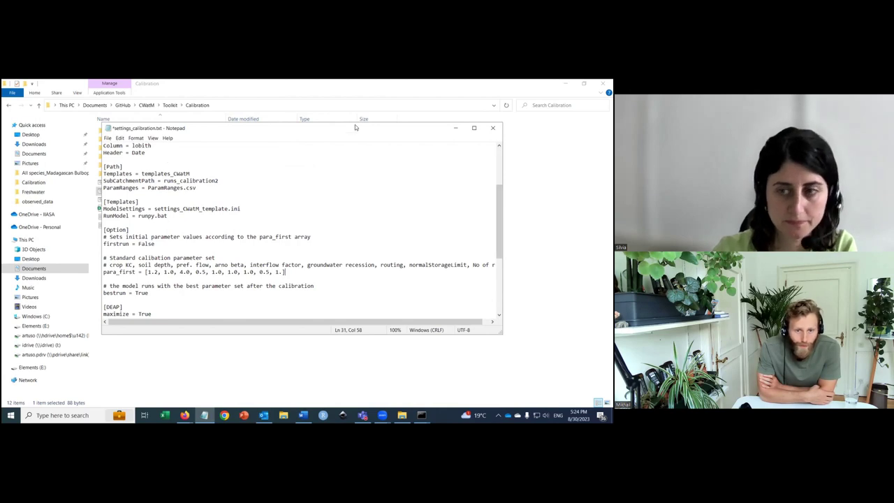
Browse into runs_calibration/07_best and glance at log07_best.txt before closing it.
key(alt+Tab)
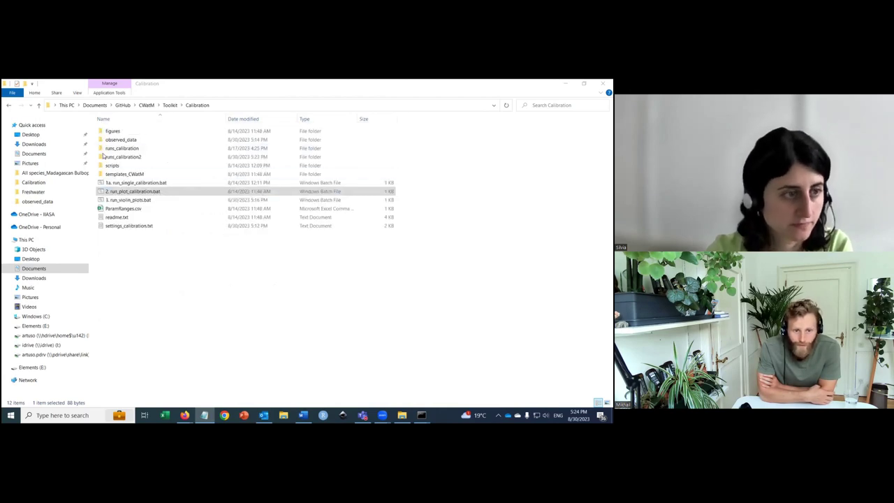
click(120, 149)
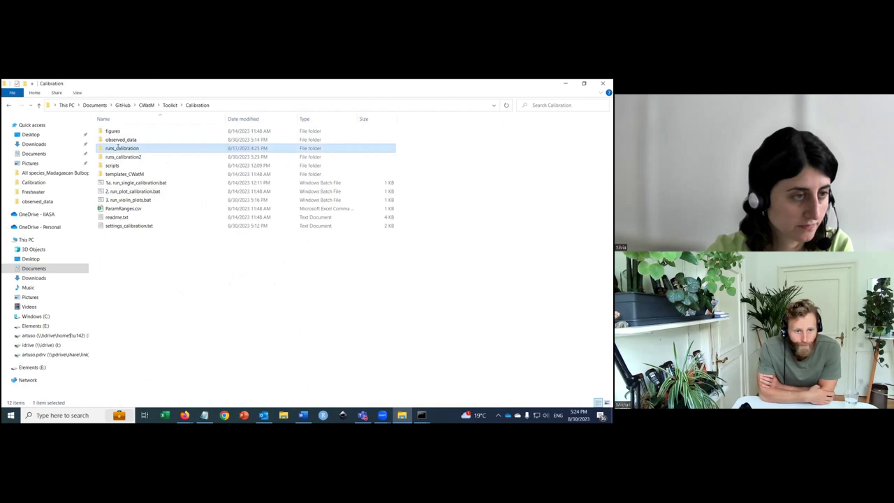
double_click(117, 147)
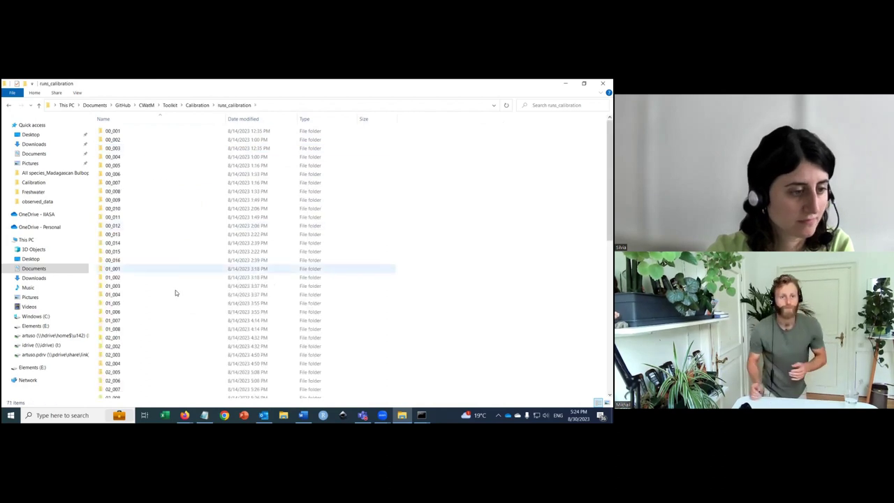
scroll(170, 292, down, 10)
double_click(134, 342)
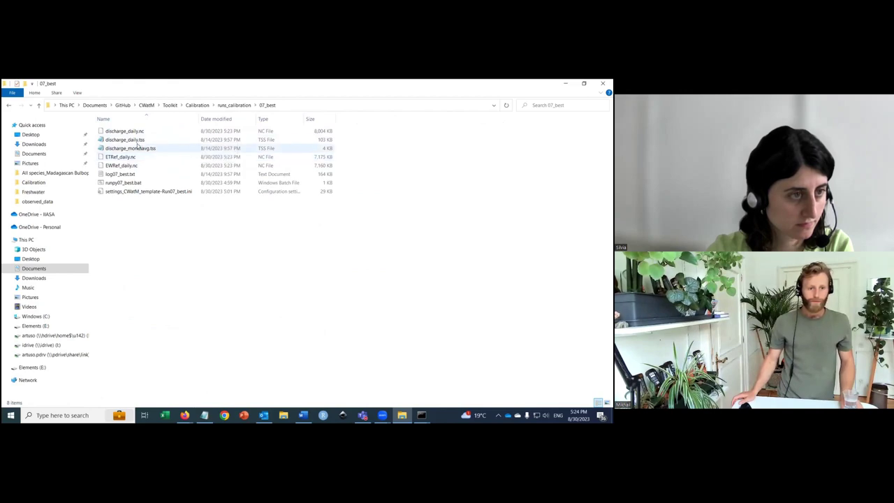
double_click(120, 175)
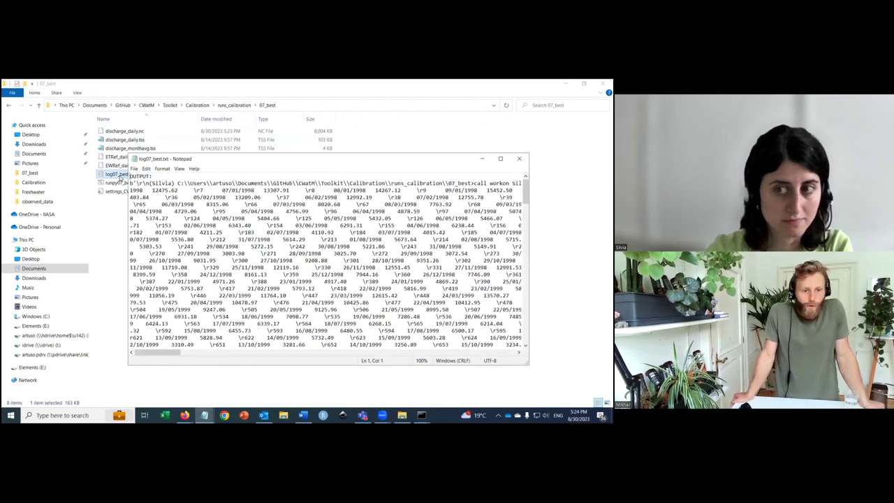
click(518, 159)
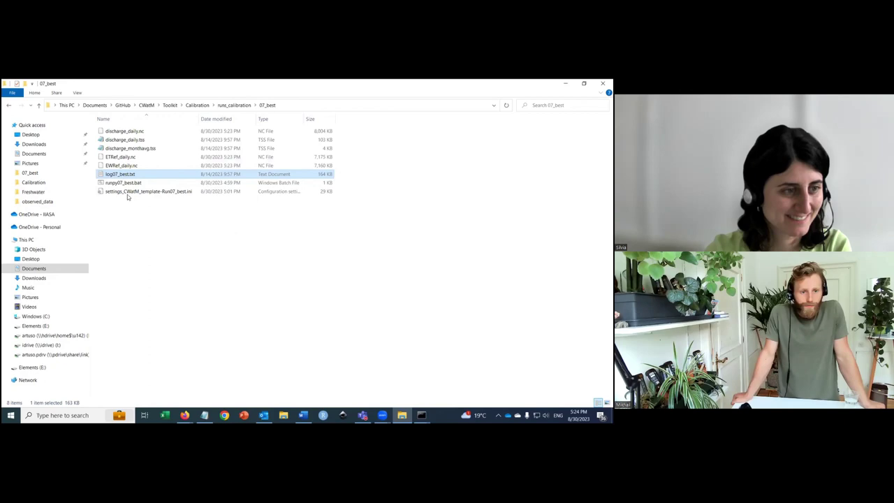
Open settings_CWatM_template-Run07_best.ini, scroll to its calibration parameters, and snap it left.
double_click(128, 191)
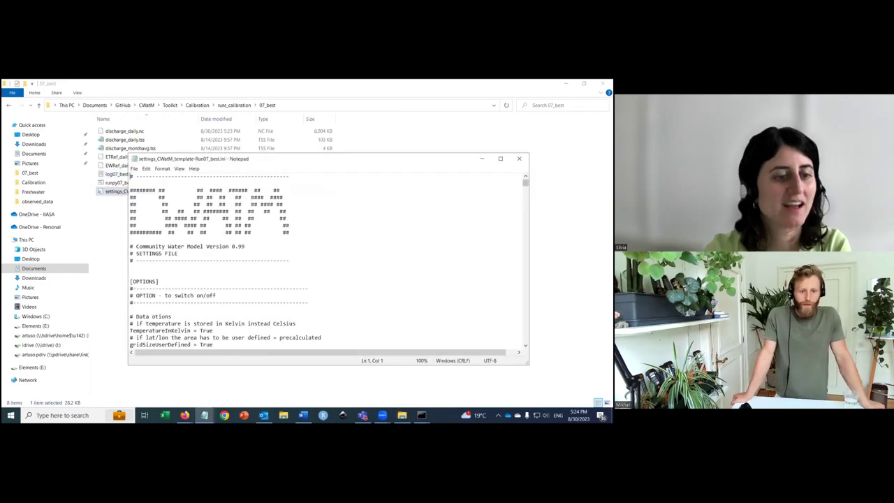
scroll(351, 271, down, 6)
scroll(351, 272, down, 15)
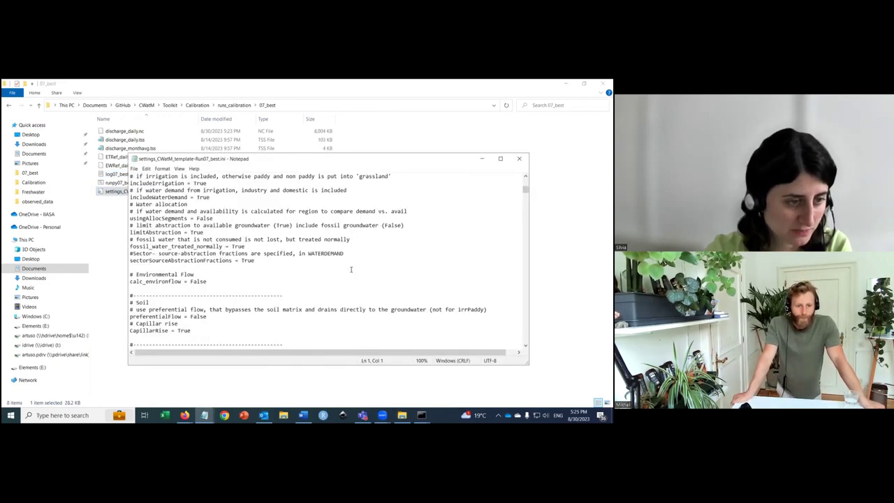
scroll(351, 268, down, 13)
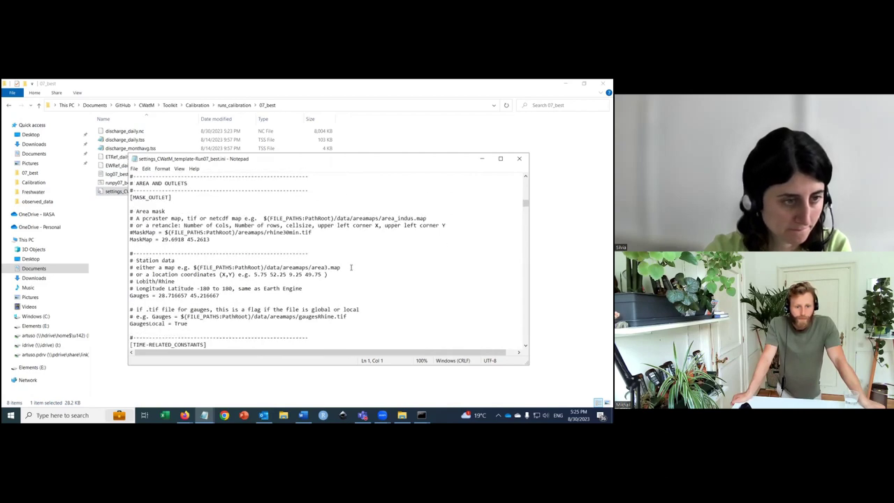
scroll(351, 267, down, 7)
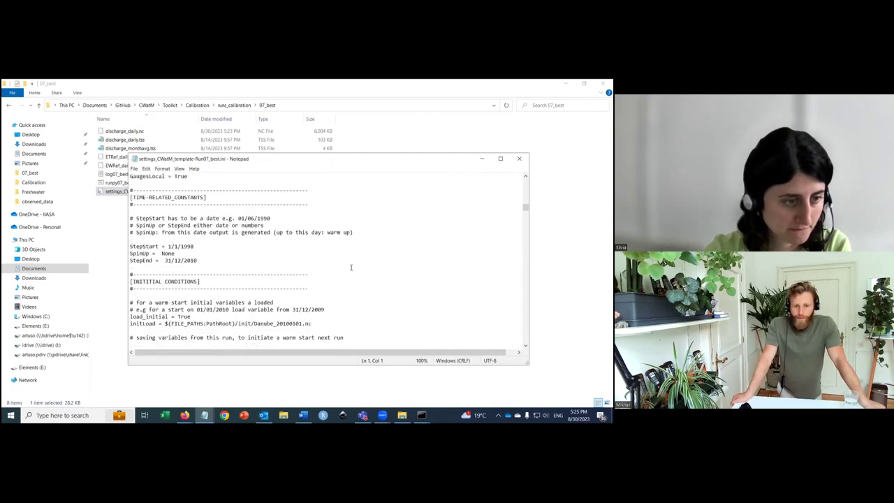
scroll(351, 267, down, 13)
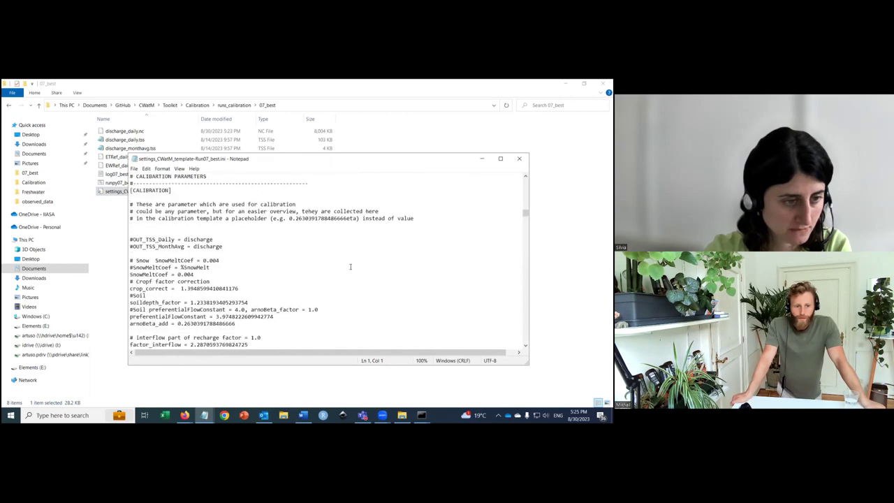
scroll(351, 266, down, 7)
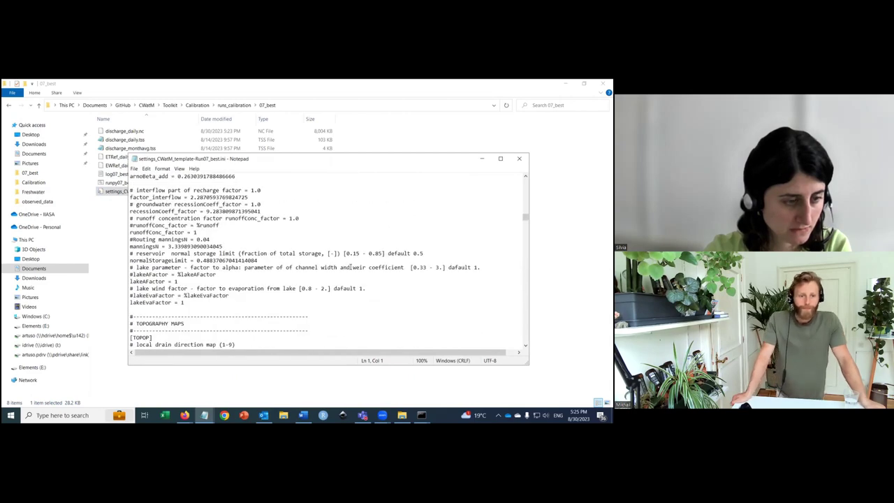
scroll(351, 266, up, 4)
scroll(350, 265, down, 10)
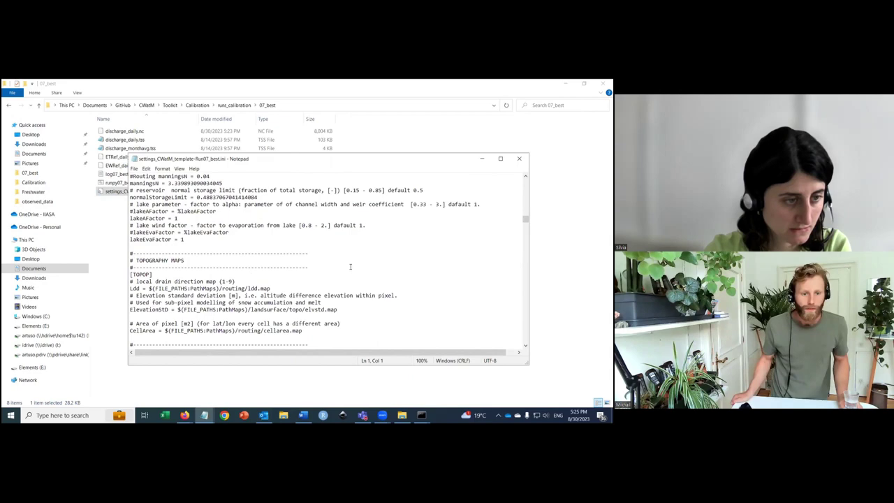
scroll(351, 266, down, 15)
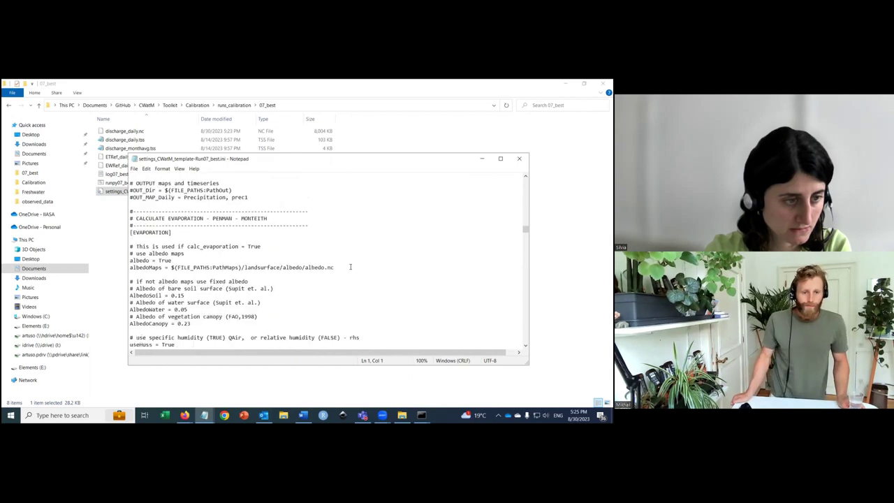
scroll(351, 266, down, 15)
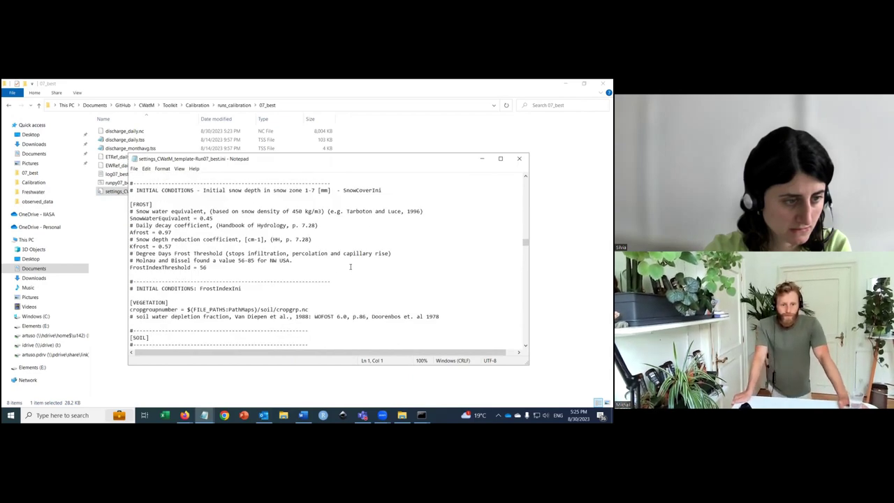
scroll(350, 266, up, 8)
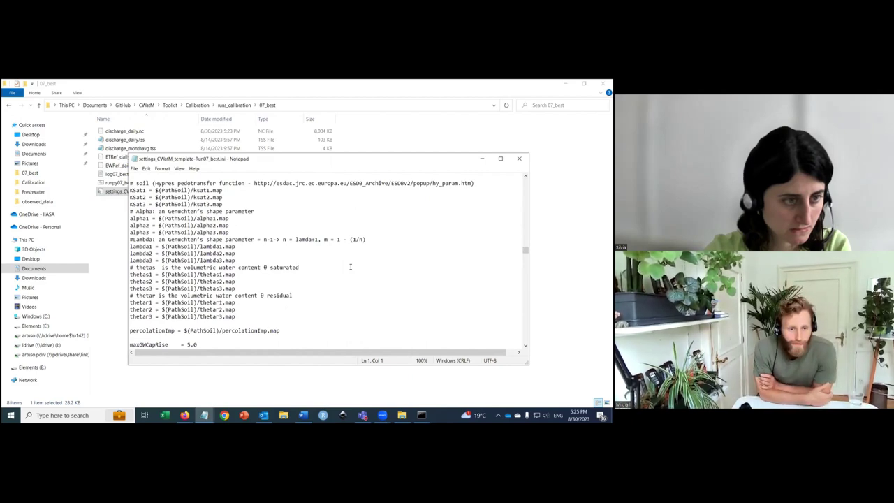
scroll(350, 266, up, 15)
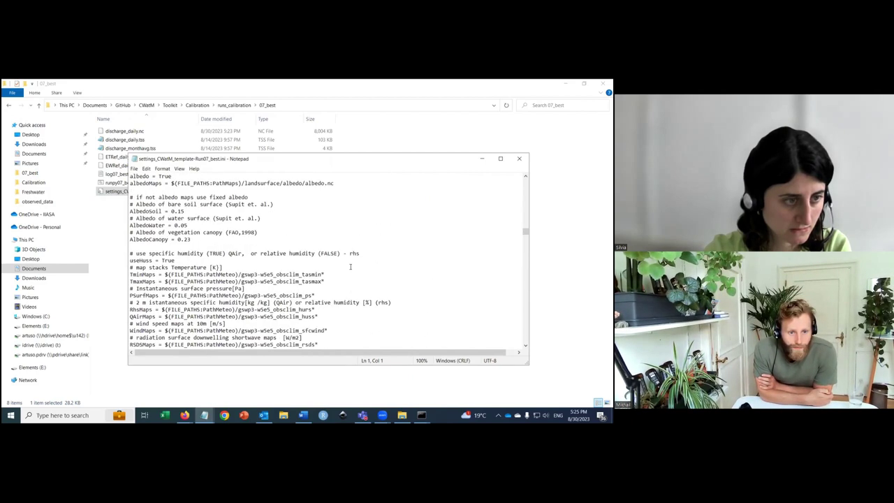
scroll(351, 266, up, 8)
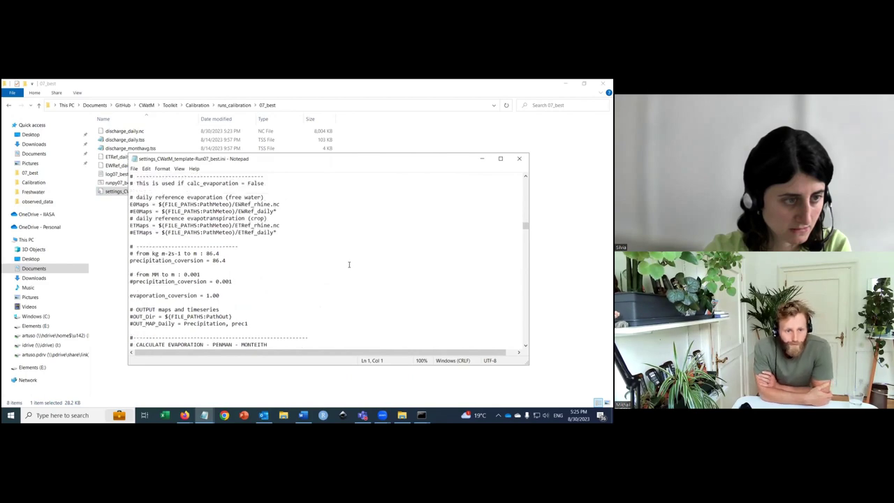
scroll(349, 263, up, 12)
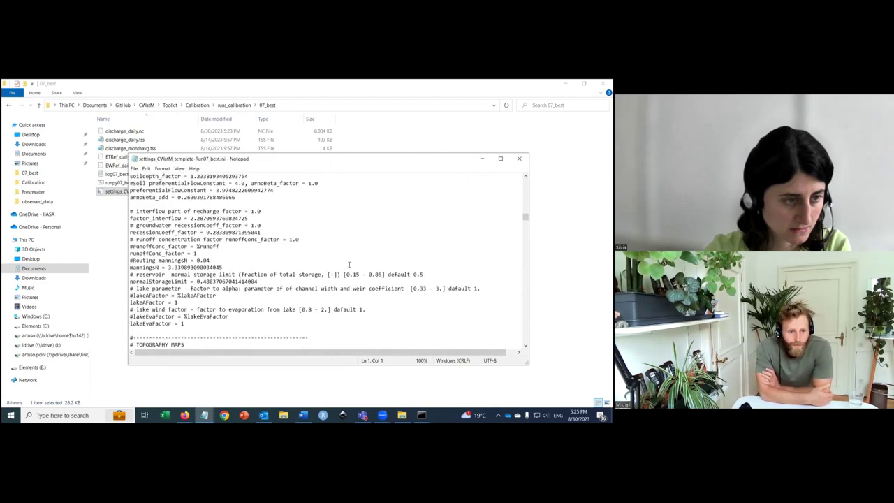
scroll(349, 264, up, 7)
scroll(349, 265, down, 3)
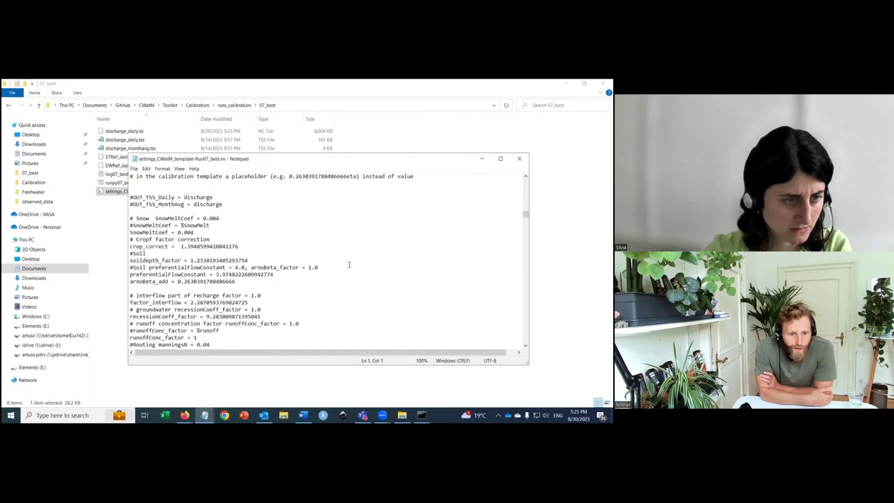
scroll(349, 264, down, 1)
scroll(349, 264, down, 1)
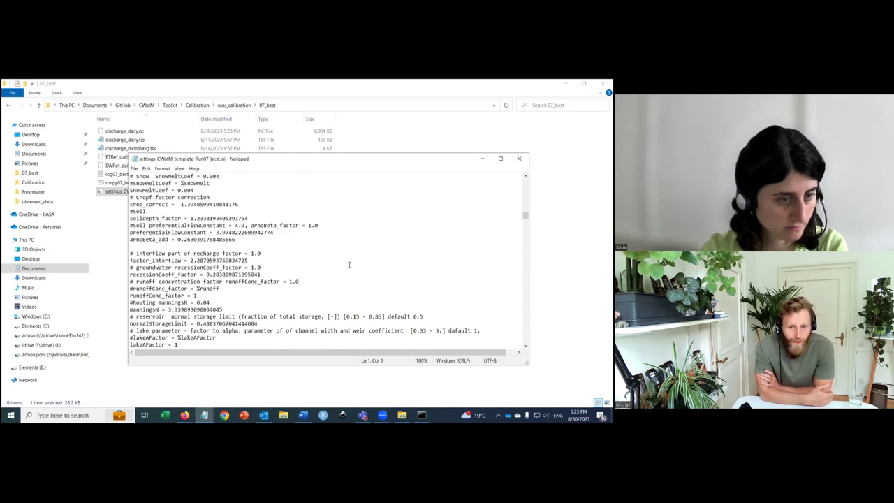
scroll(349, 263, down, 1)
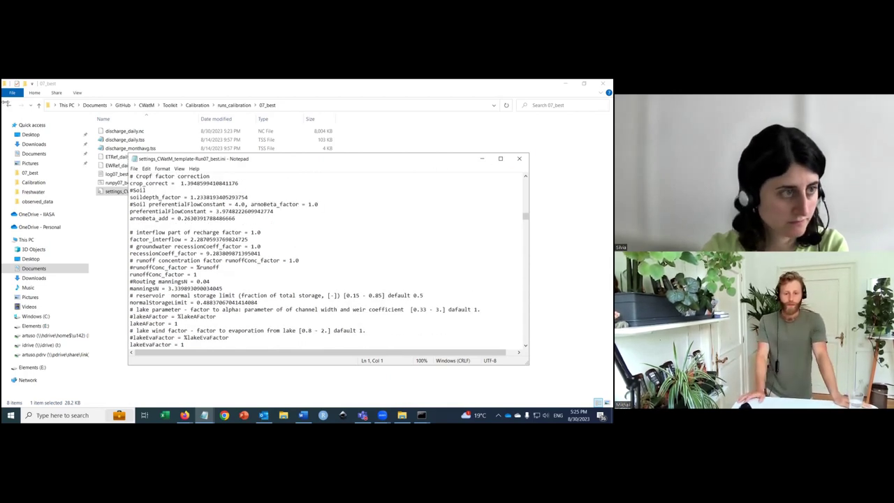
key(super+Left)
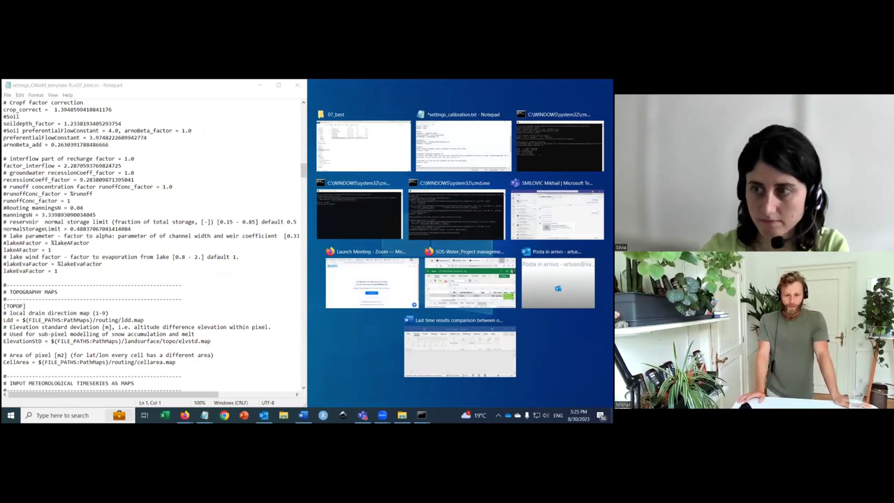
Place settings_calibration.txt beside the 07_best file and mark crop_correct and the para_first values.
click(462, 150)
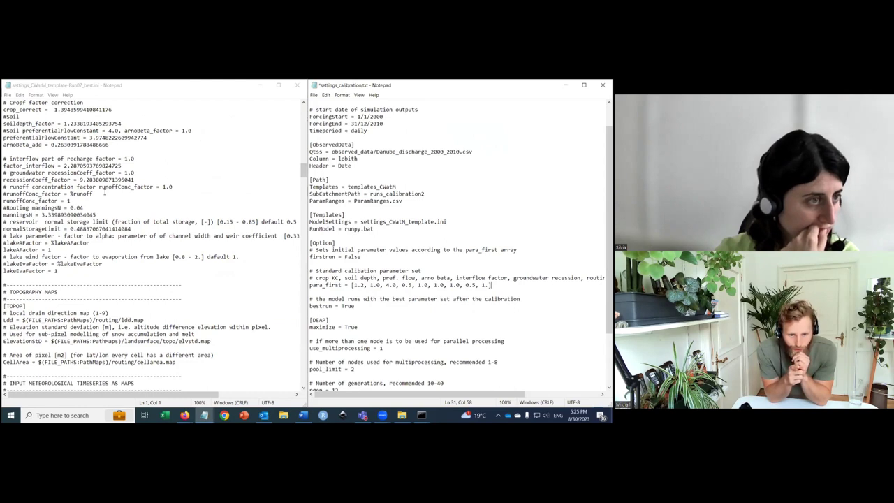
scroll(105, 192, up, 4)
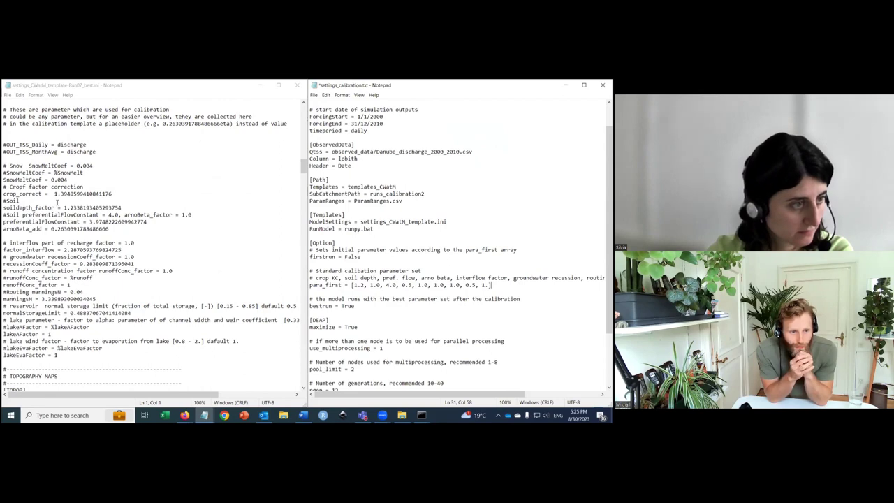
drag(54, 195, 116, 195)
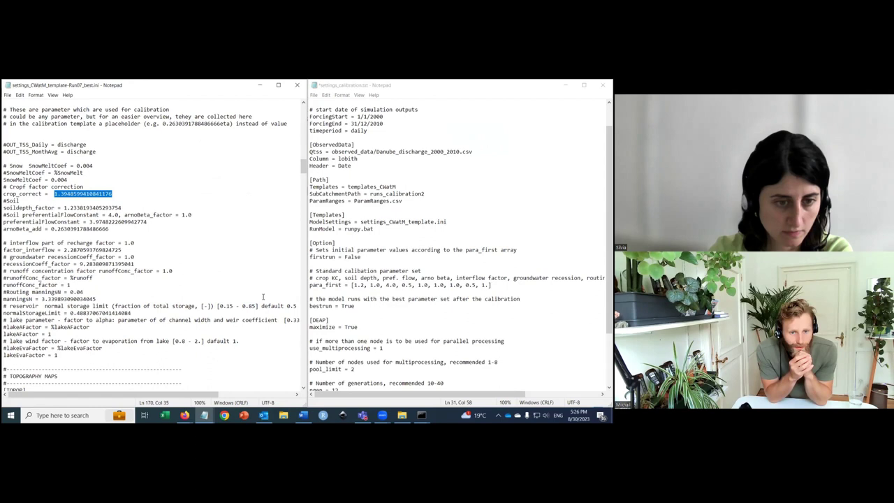
click(460, 285)
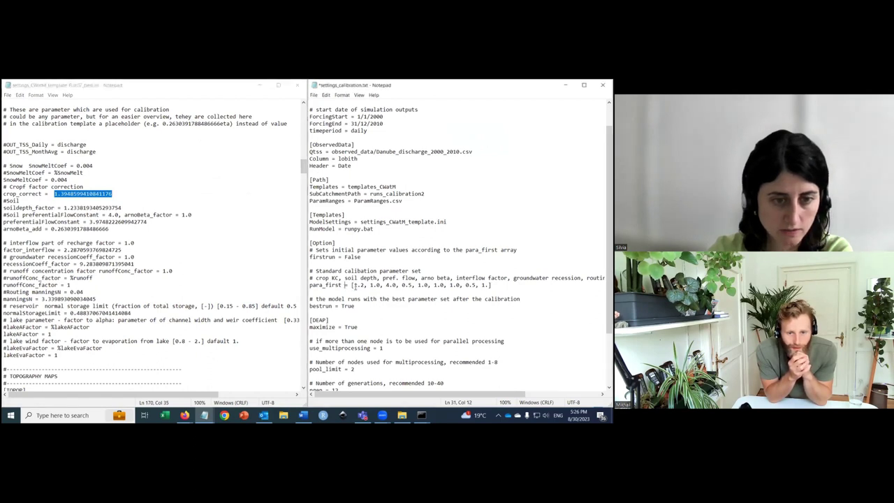
drag(353, 285, 490, 285)
key(ctrl+c)
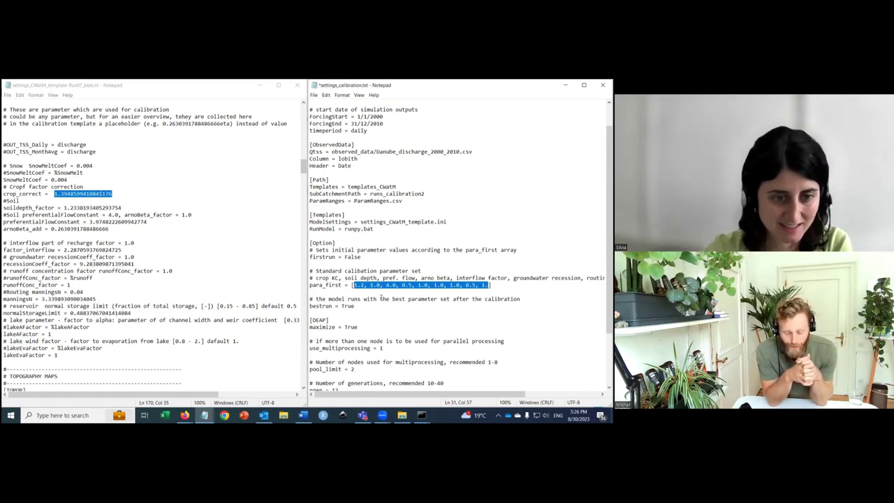
Replace para_first's first entry 1.2 with the best-run crop_correct value, trimmed to 1.39.
click(352, 285)
drag(352, 285, 365, 285)
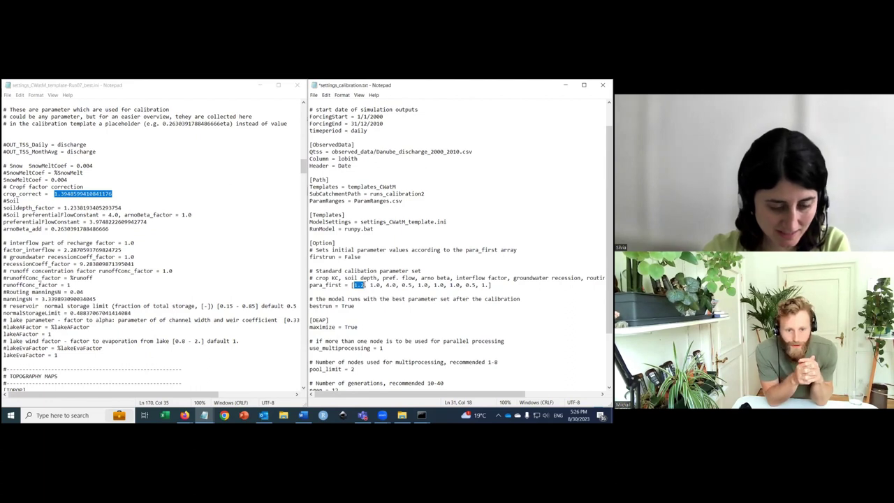
key(ctrl+v)
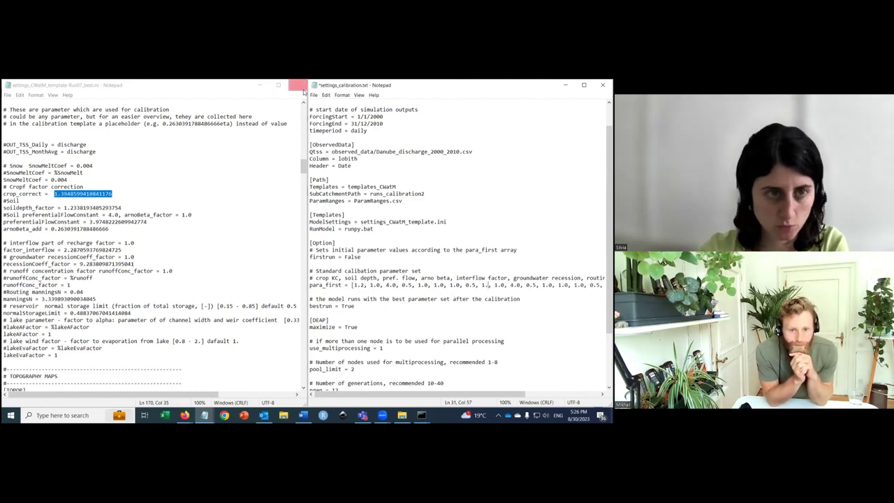
click(325, 95)
click(328, 104)
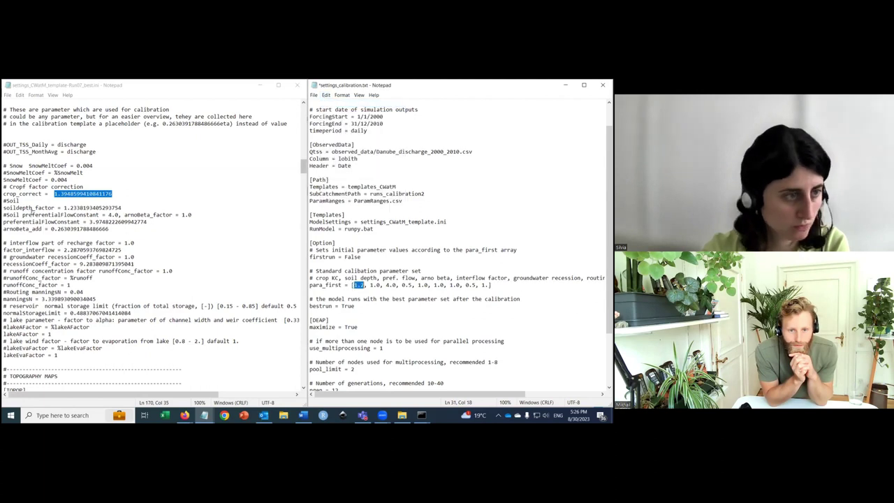
key(alt+Tab)
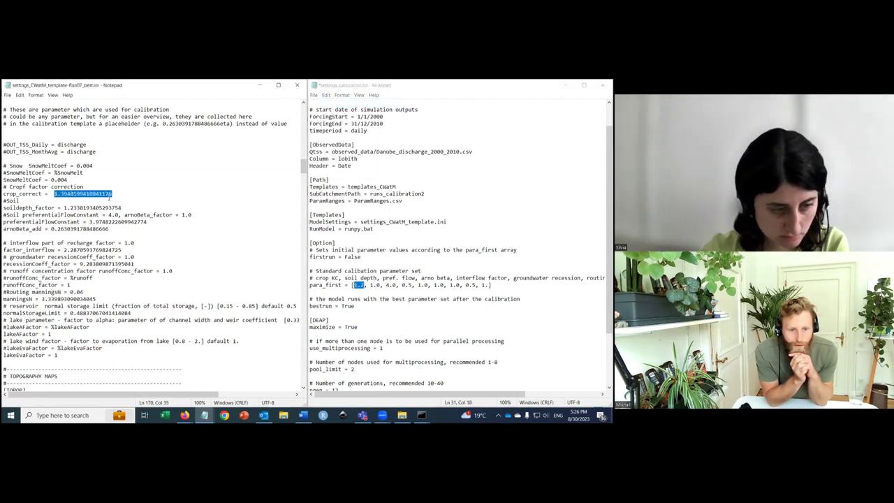
click(344, 270)
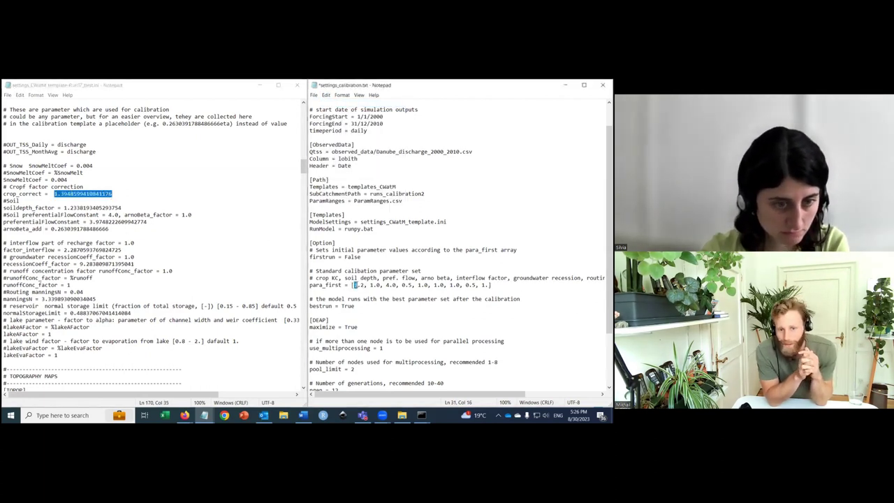
drag(355, 284, 364, 285)
text(1.3948599410841176)
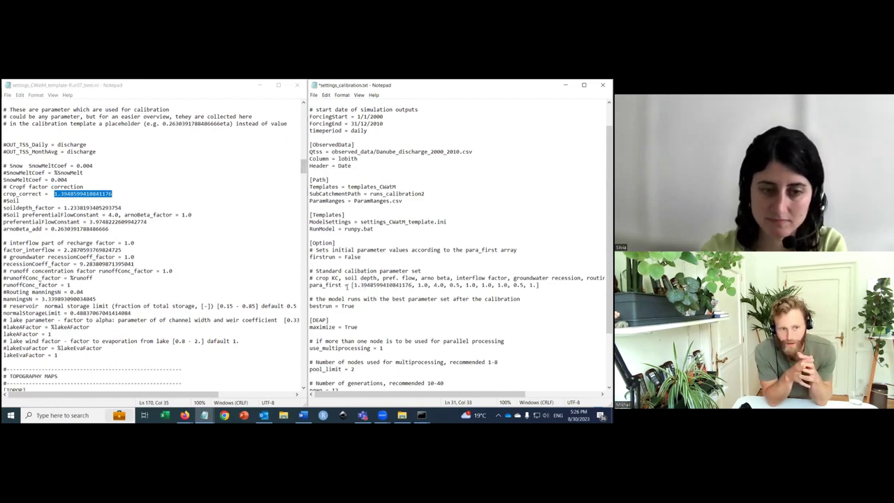
drag(366, 284, 413, 286)
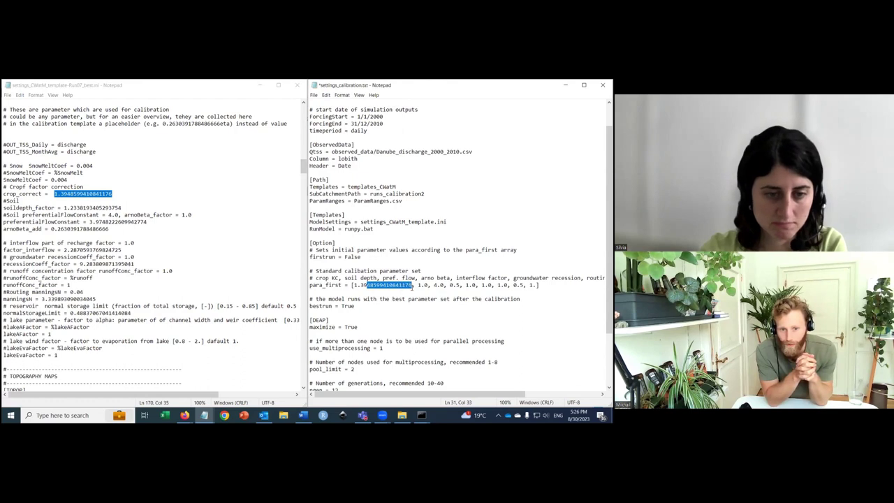
key(BackSpace)
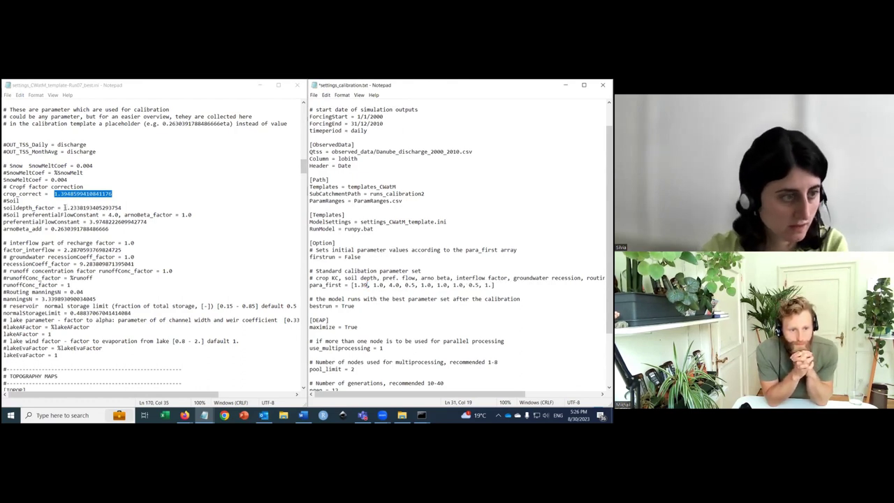
Insert the soildepth_factor value 1.23 as the second para_first entry.
drag(64, 208, 74, 208)
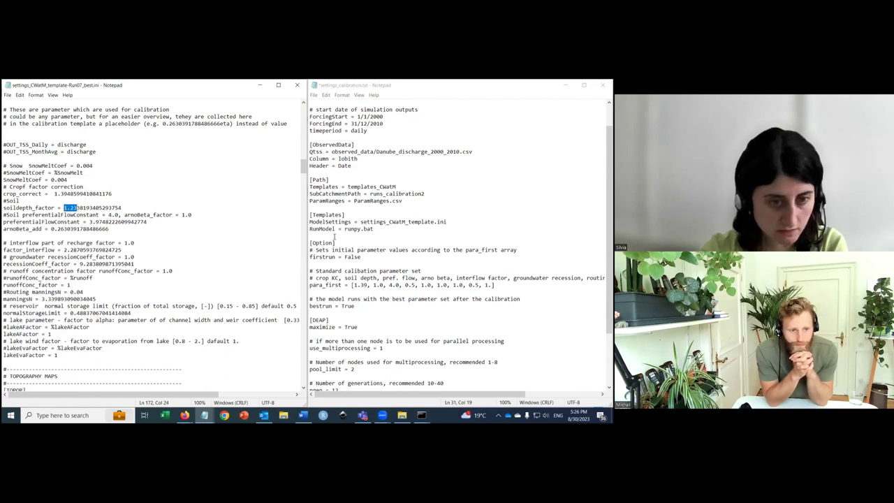
click(383, 285)
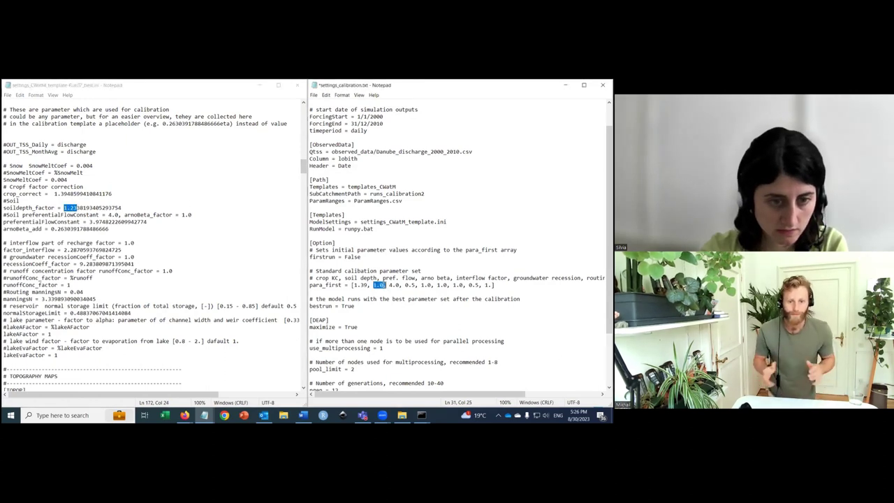
text(1.23)
key(BackSpace)
key(BackSpace)
key(BackSpace)
key(BackSpace)
key(BackSpace)
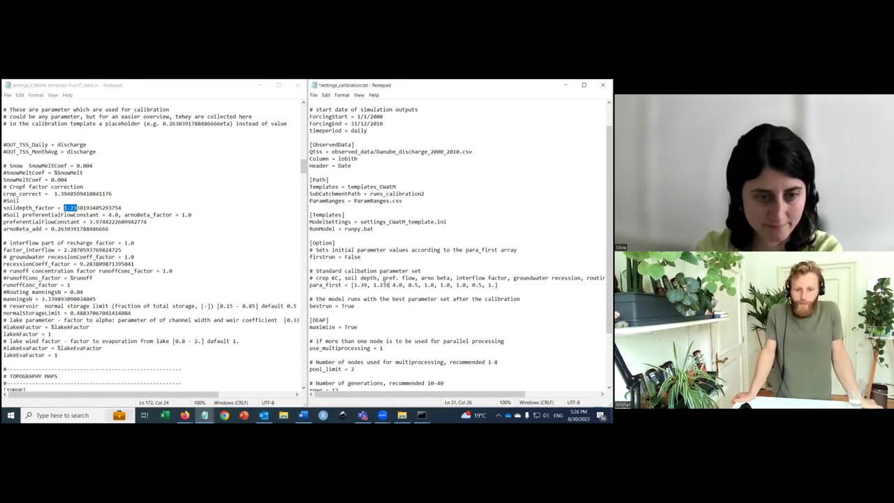
text(3)
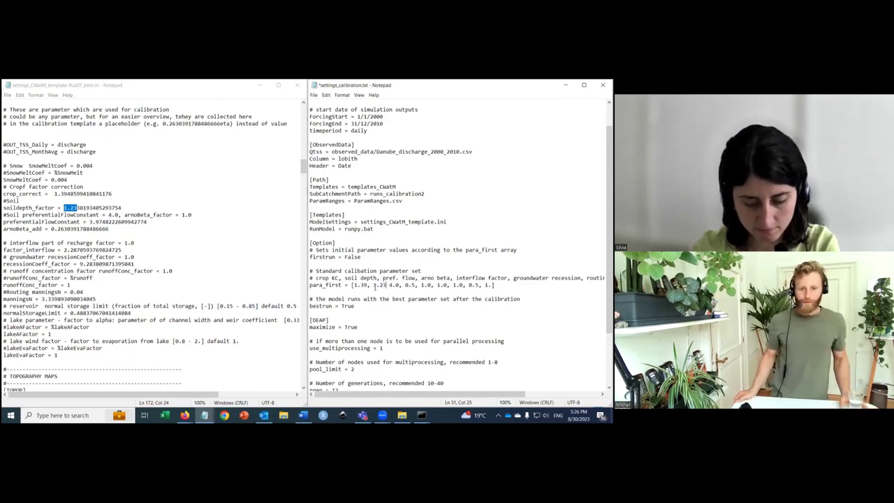
text(,)
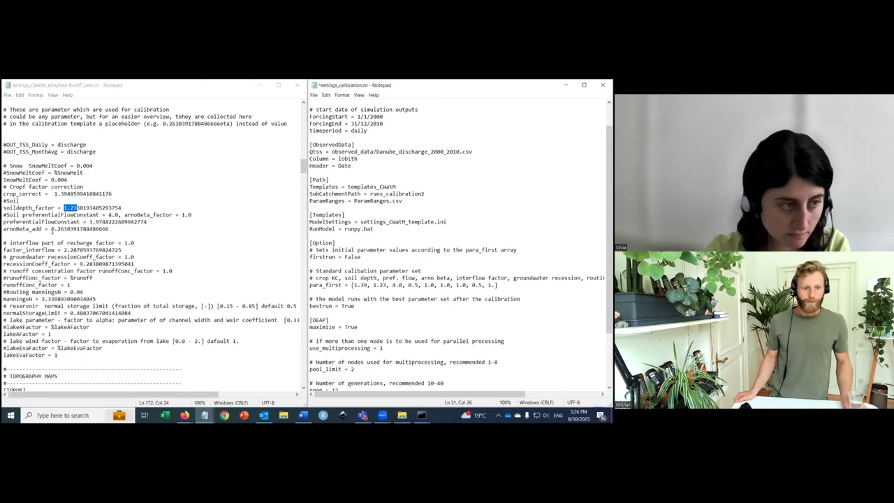
Copy 3.97, 0.26 and 2.28 from the best-run file into the next para_first entries.
drag(91, 222, 101, 222)
key(ctrl+c)
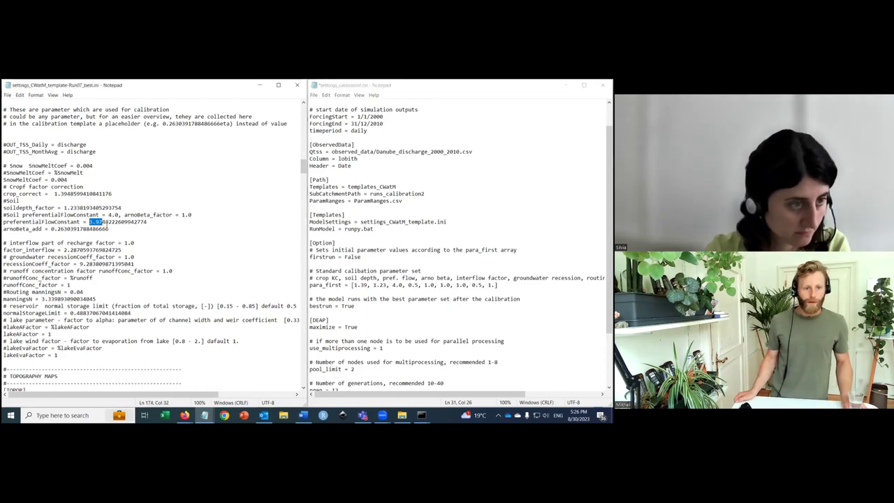
drag(392, 285, 405, 285)
key(ctrl+v)
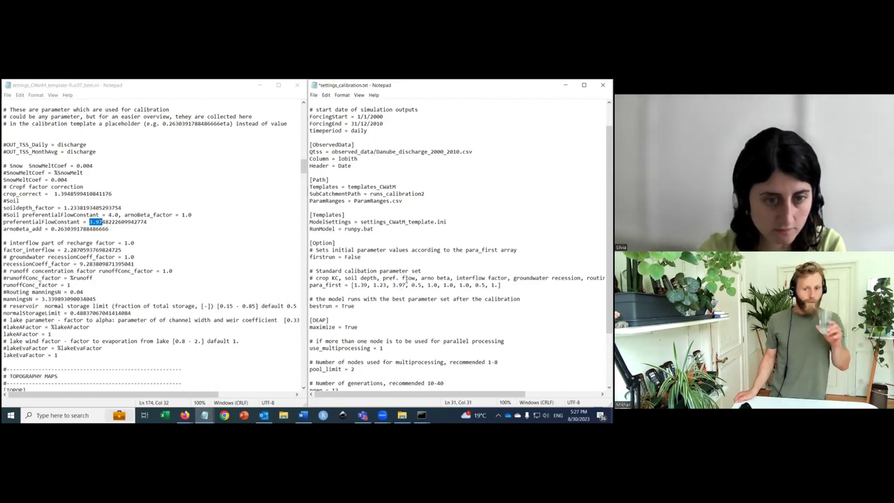
drag(51, 229, 64, 229)
key(ctrl+c)
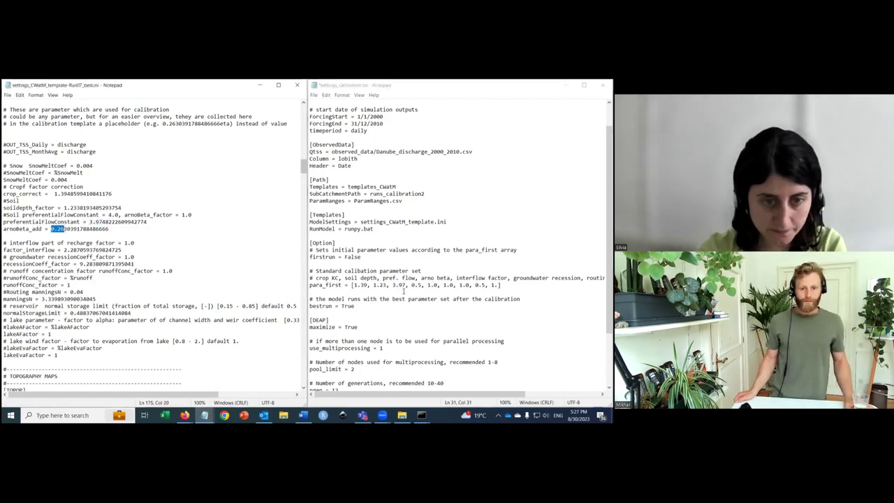
drag(410, 284, 420, 285)
key(ctrl+v)
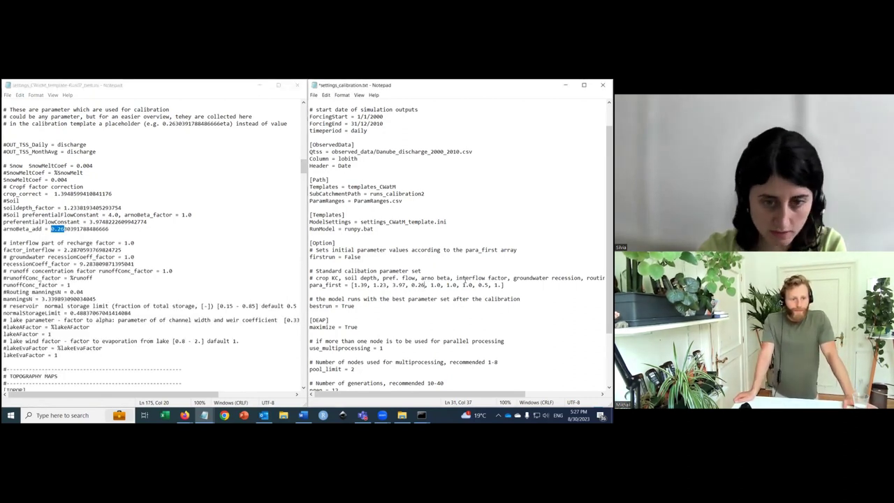
drag(65, 250, 80, 249)
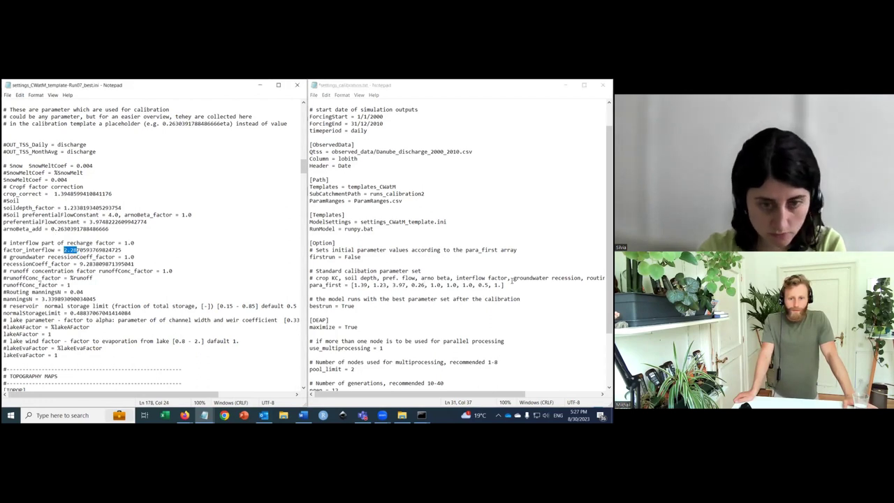
double_click(434, 285)
text(2.28)
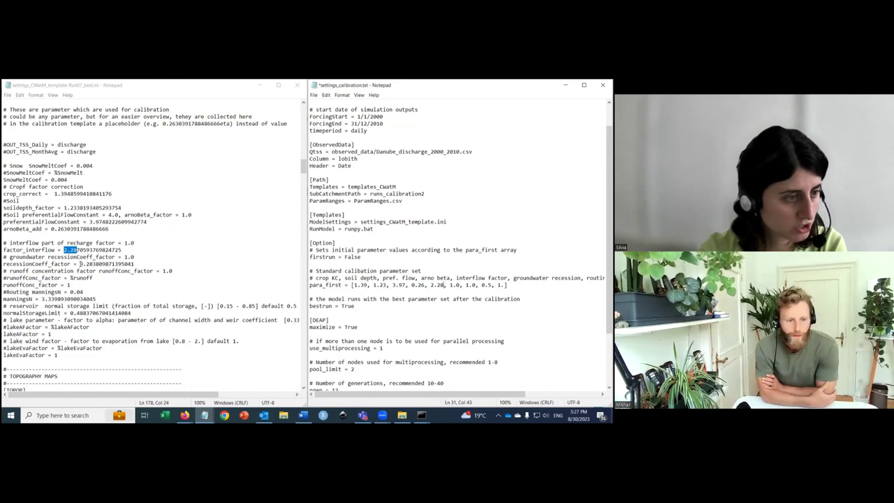
Fill the following para_first entries with 9.28, 3.33 and 0.48.
drag(80, 264, 92, 263)
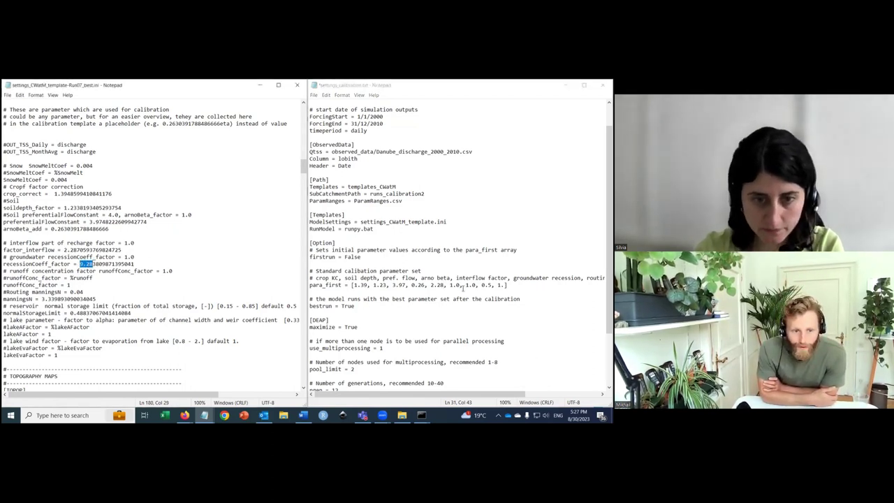
click(448, 285)
double_click(454, 285)
text(9.28)
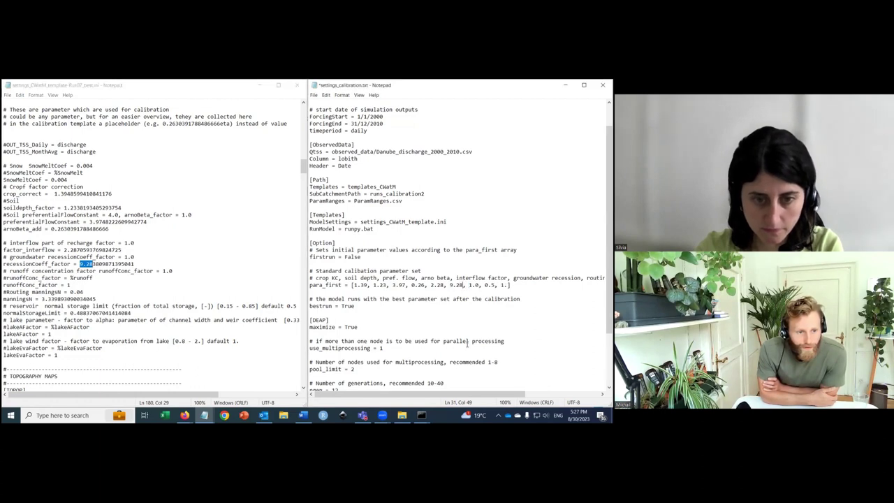
drag(452, 398, 468, 398)
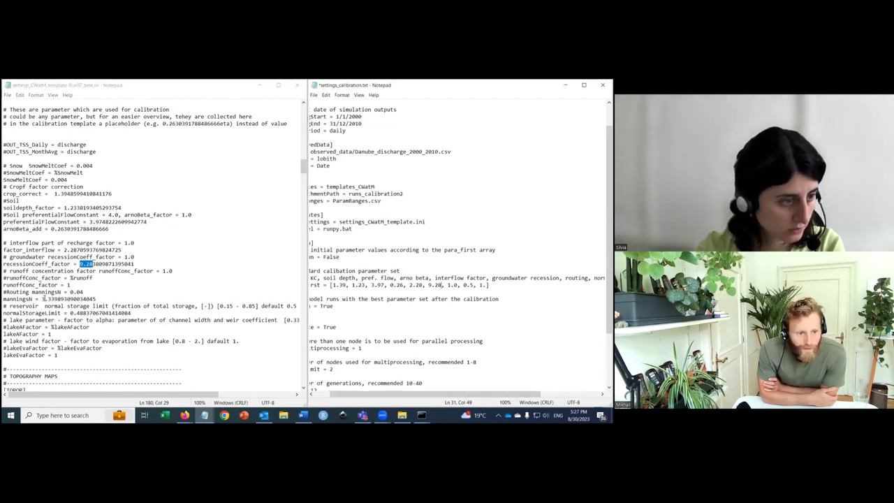
drag(43, 298, 50, 299)
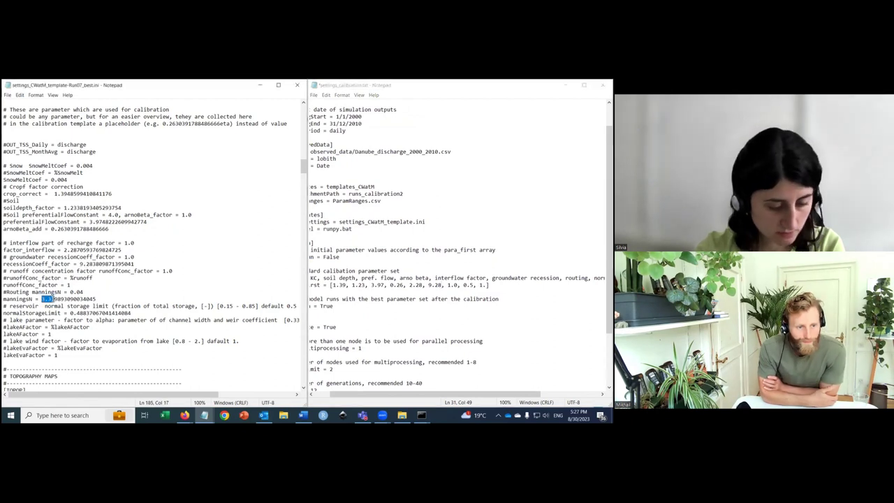
click(442, 285)
drag(510, 284, 479, 285)
text(3.33)
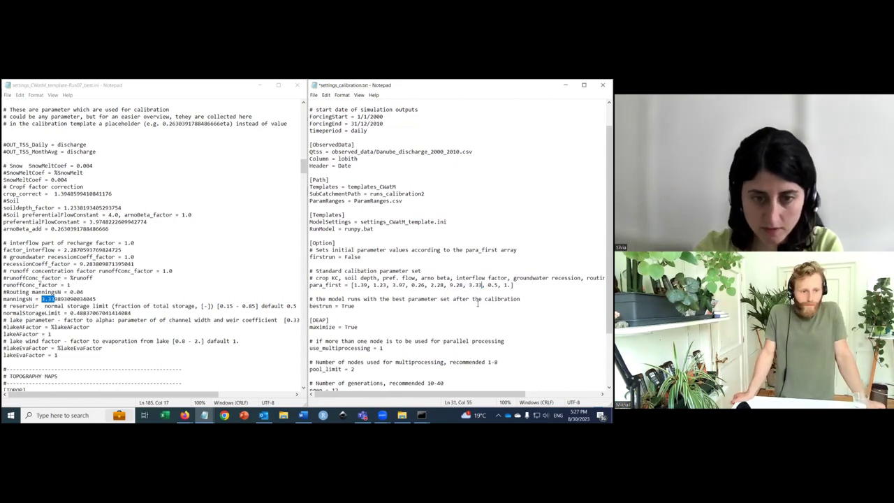
drag(484, 392, 559, 392)
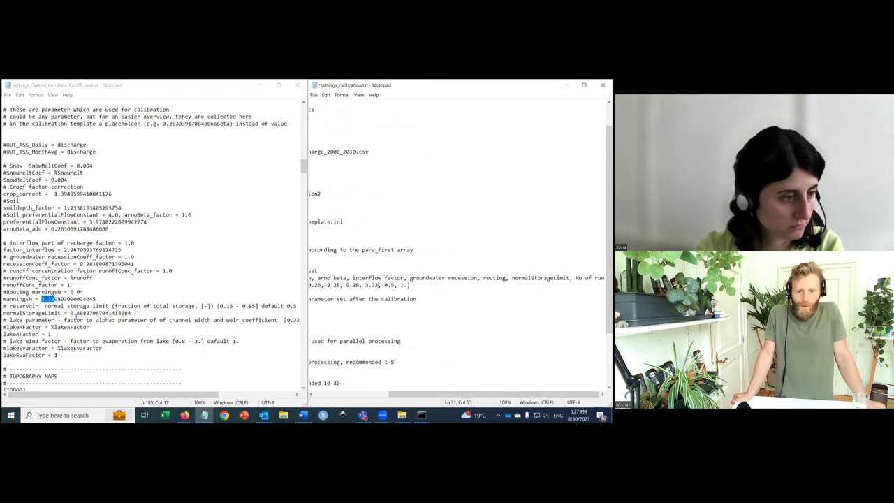
drag(71, 312, 81, 312)
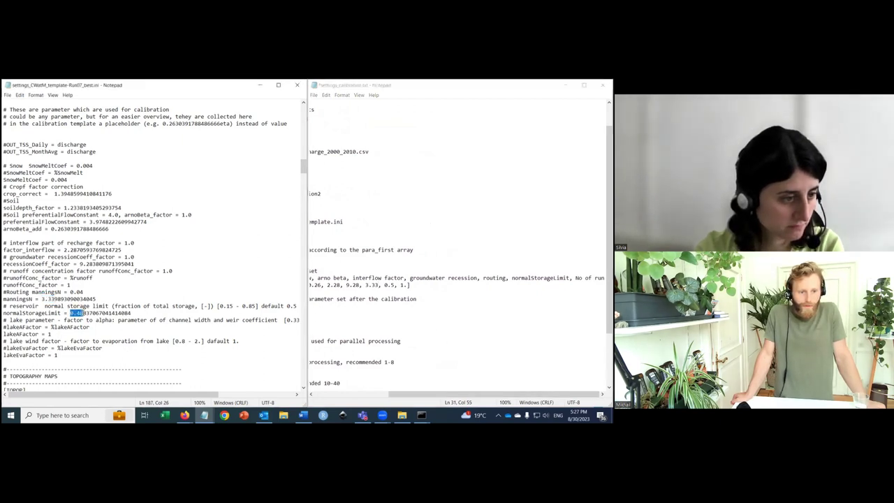
double_click(386, 285)
text(0.48)
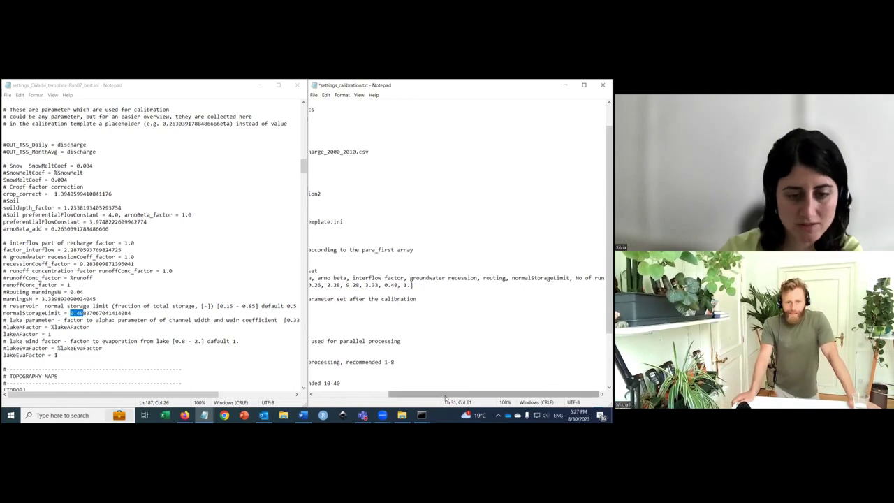
drag(445, 398, 370, 397)
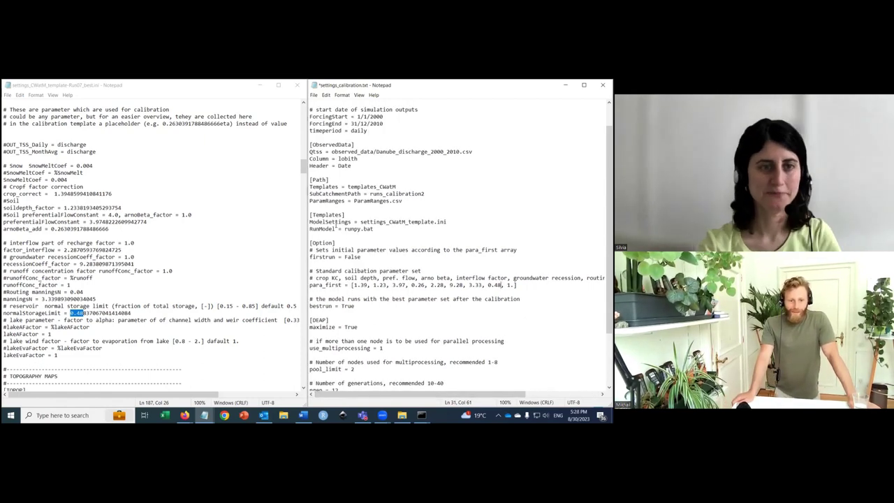
Save settings_calibration.txt, close the best-run template, and minimize the finished command prompt.
click(314, 95)
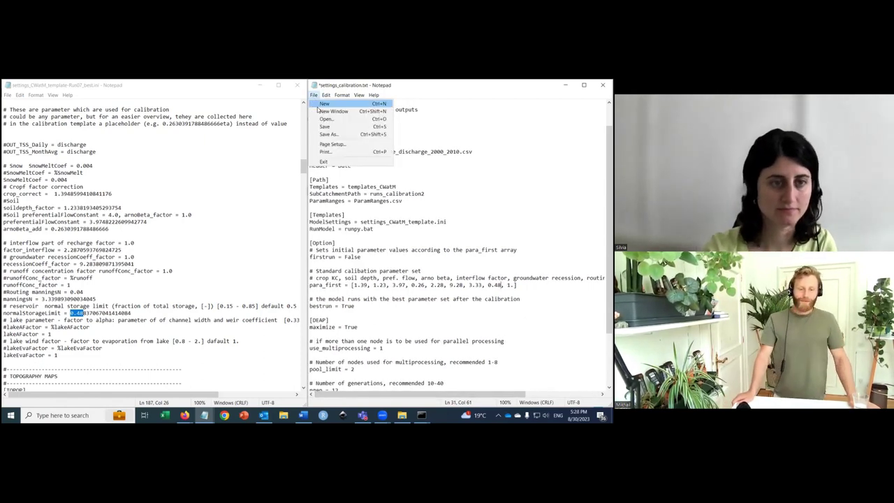
click(326, 127)
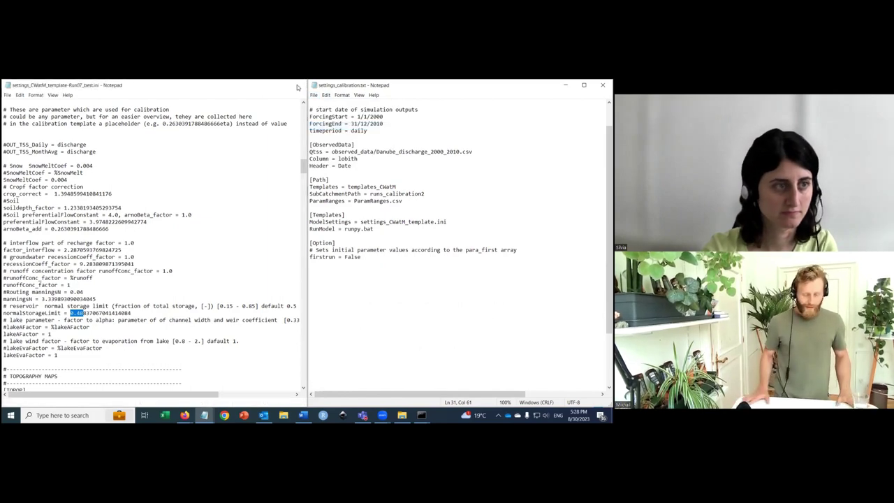
click(297, 85)
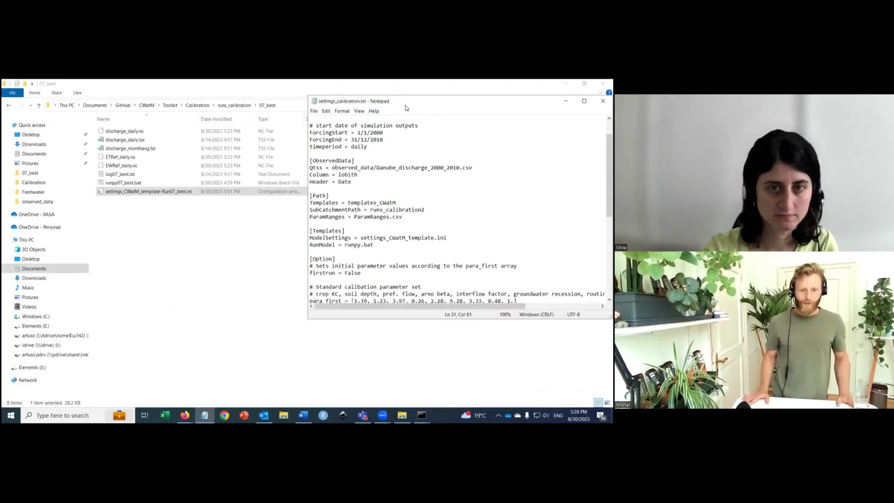
drag(430, 82, 278, 119)
click(421, 413)
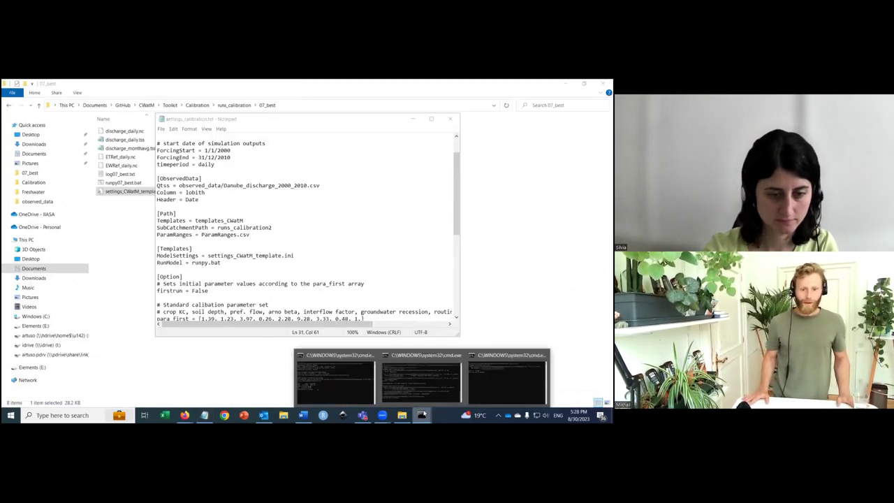
click(338, 393)
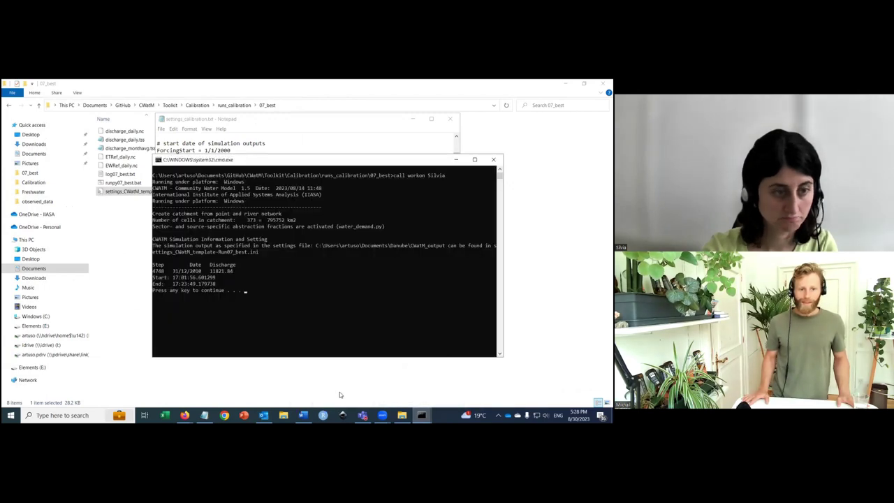
click(450, 161)
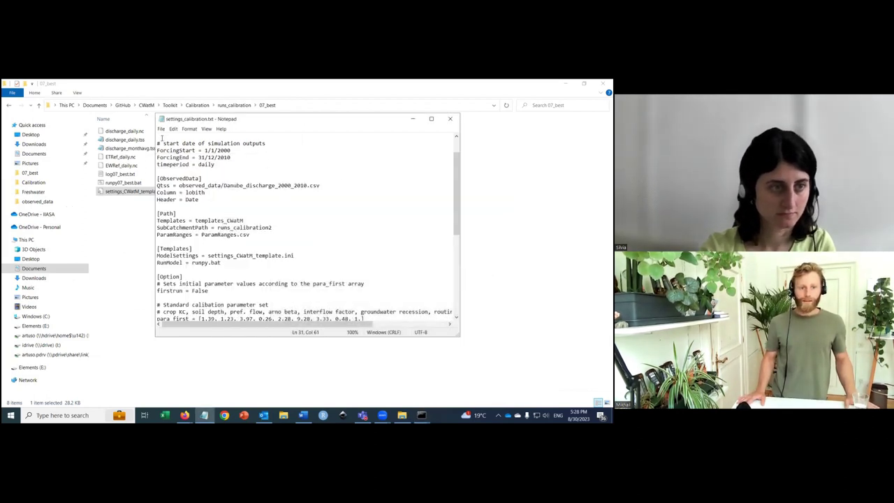
Save settings_calibration.txt again, close it, and return to the Calibration folder.
click(160, 128)
click(172, 159)
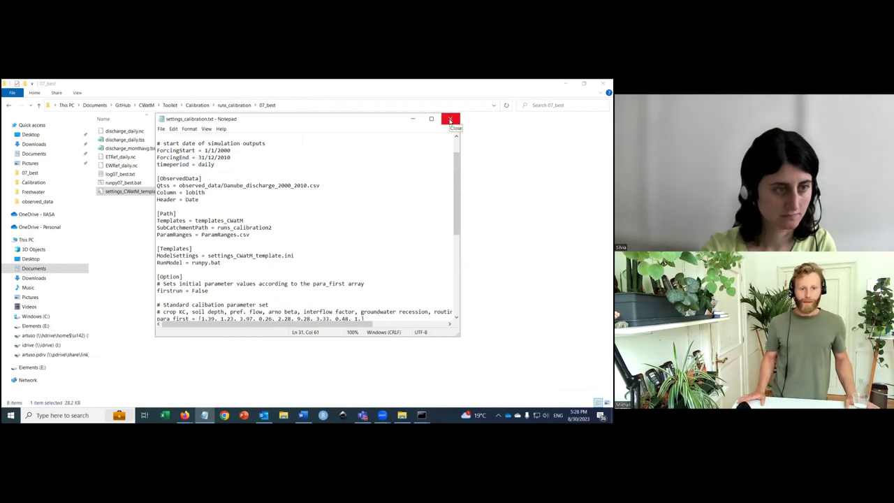
click(449, 120)
click(199, 105)
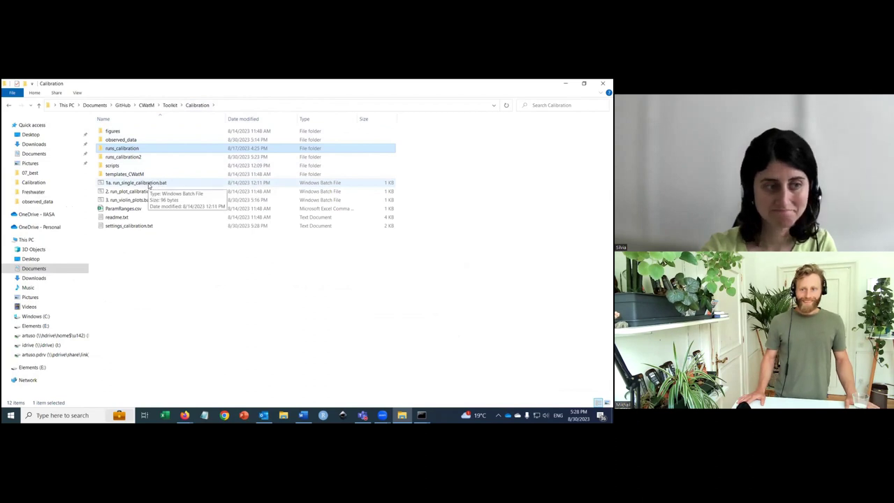
Launch '1a. run_single_calibration.bat' and move its running console window aside.
double_click(136, 182)
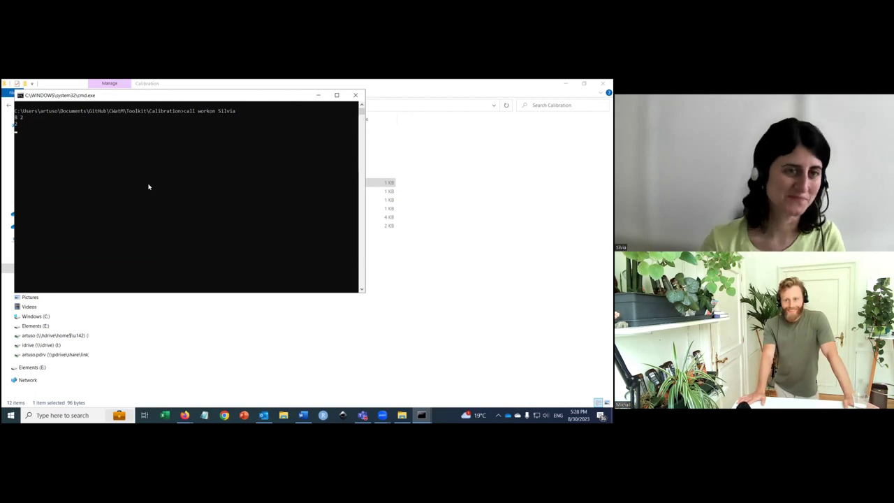
drag(138, 95, 262, 129)
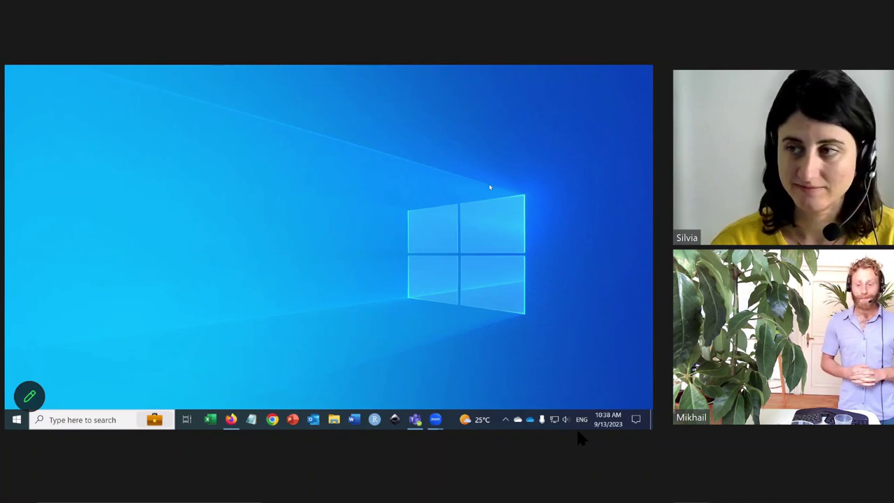
Open a new Explorer window and browse Documents > Danube > GitHub > CWatM > Toolkit.
click(332, 421)
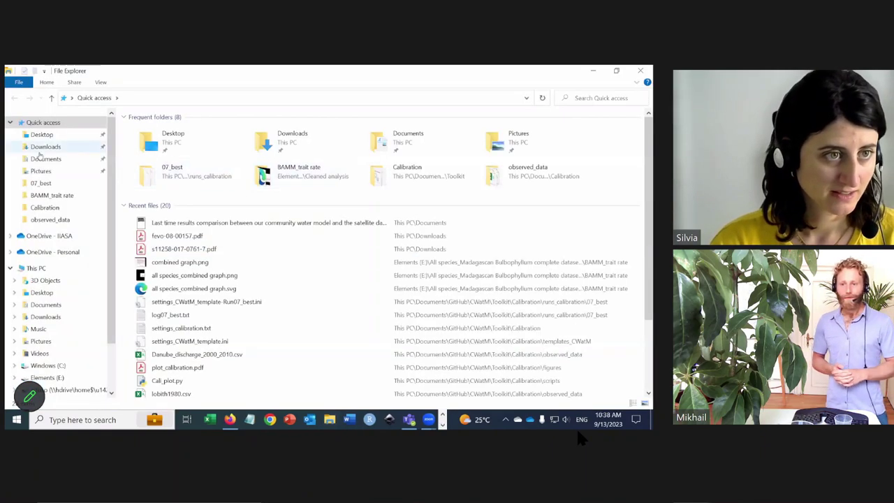
click(45, 159)
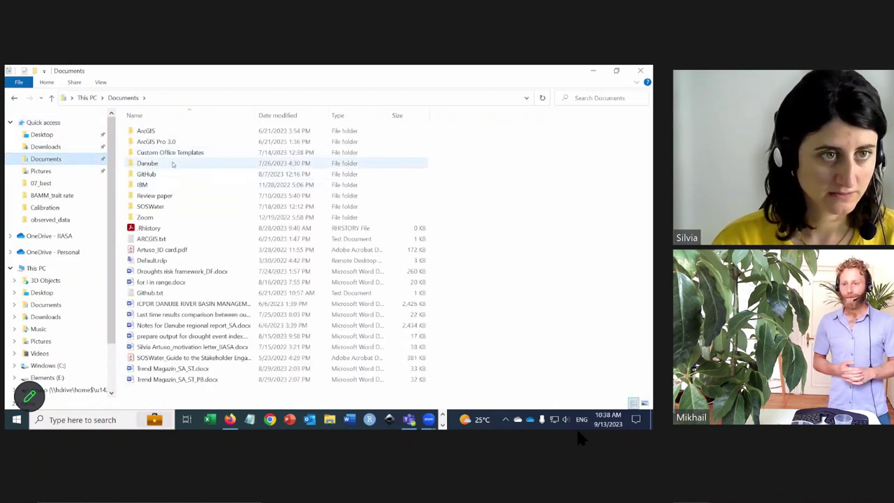
double_click(169, 162)
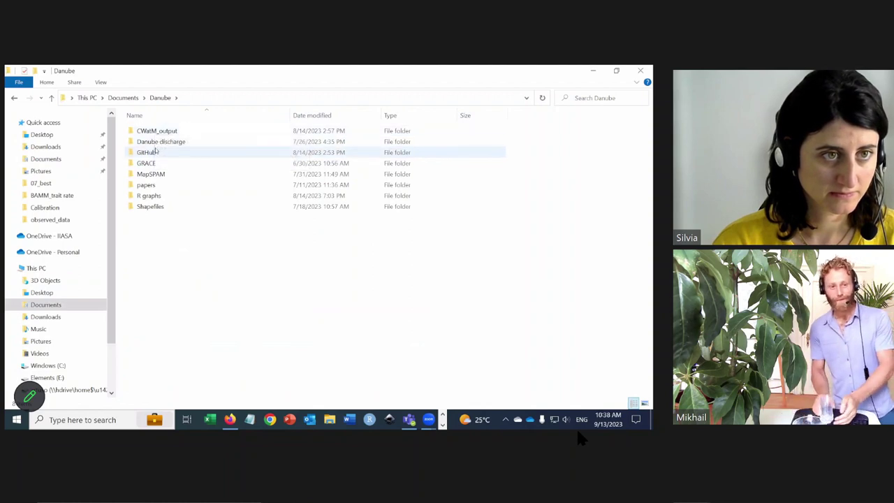
double_click(148, 153)
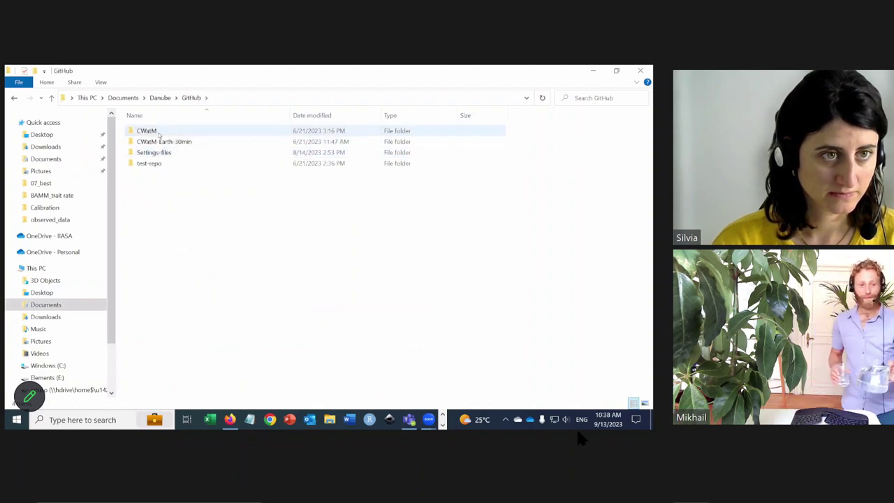
double_click(159, 131)
double_click(147, 173)
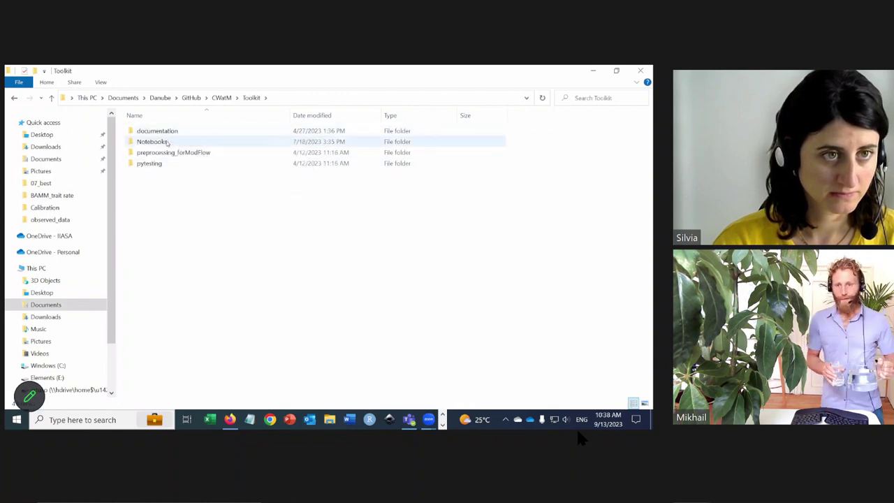
Check the Danube copy's CWatM subfolders, then back out to Documents.
click(222, 97)
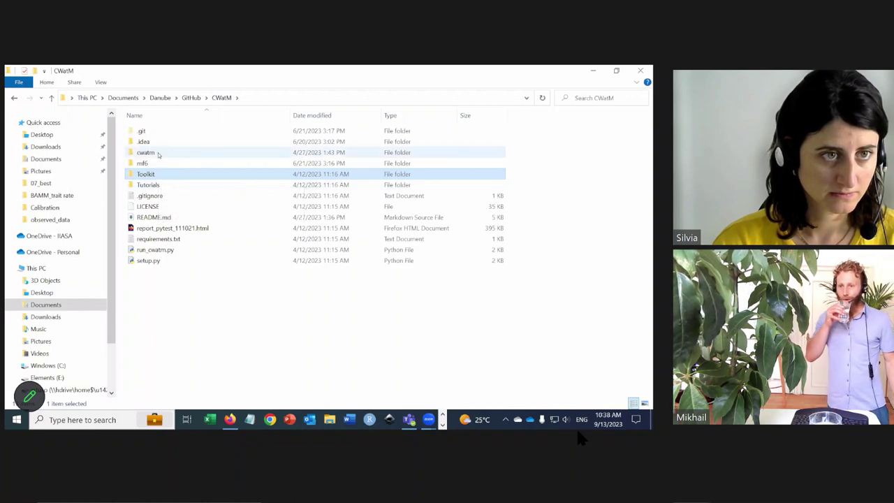
double_click(149, 174)
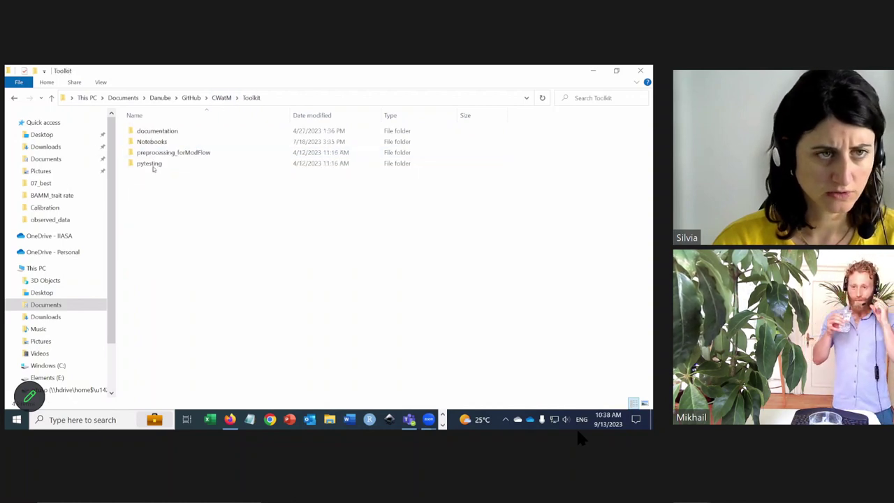
click(214, 101)
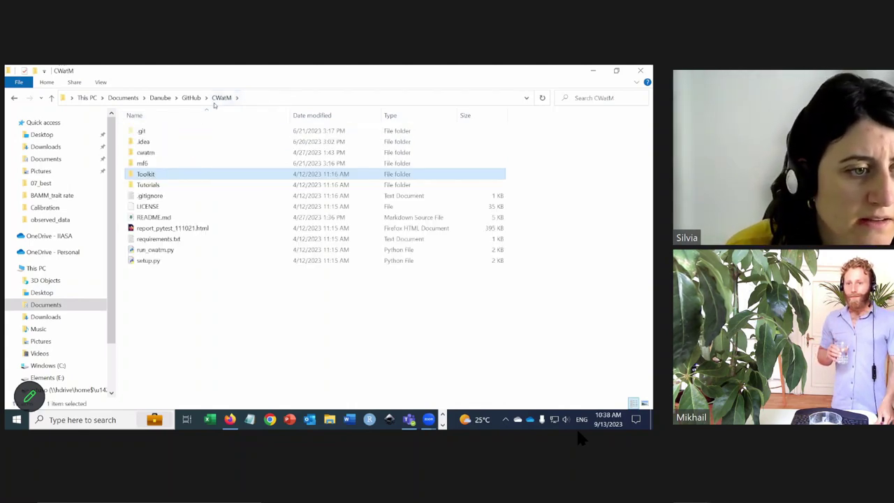
double_click(156, 152)
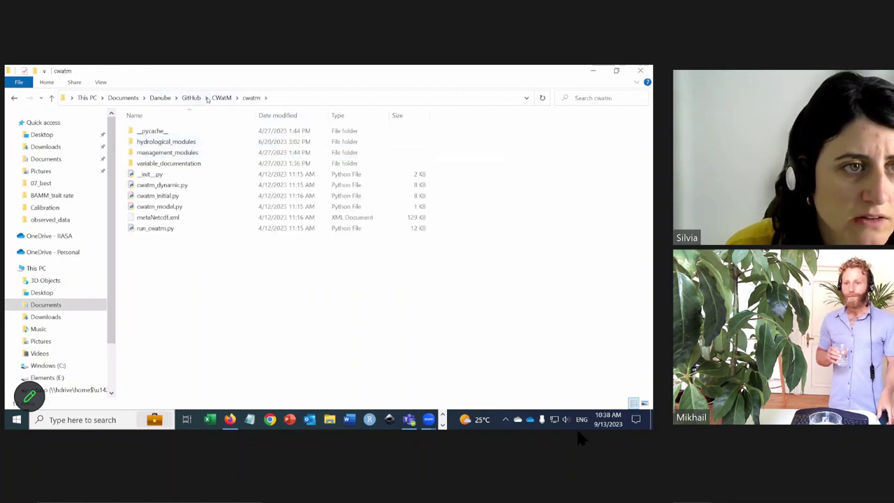
click(186, 101)
click(159, 98)
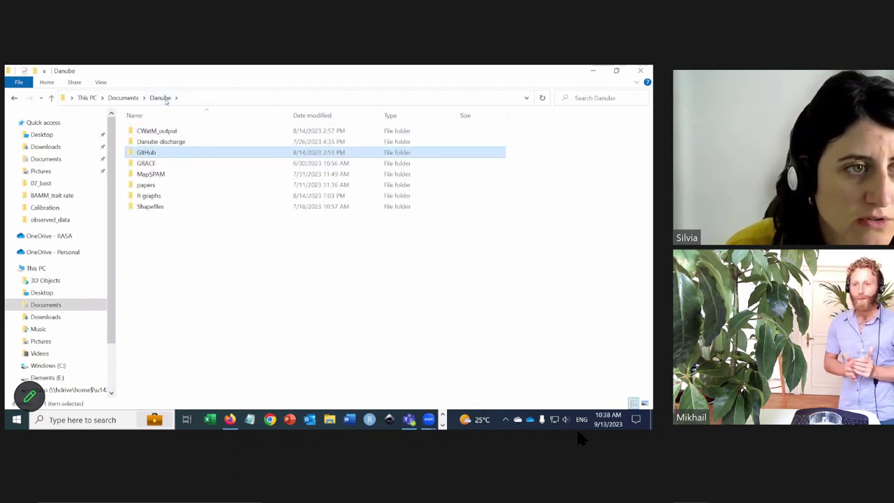
double_click(159, 151)
double_click(160, 131)
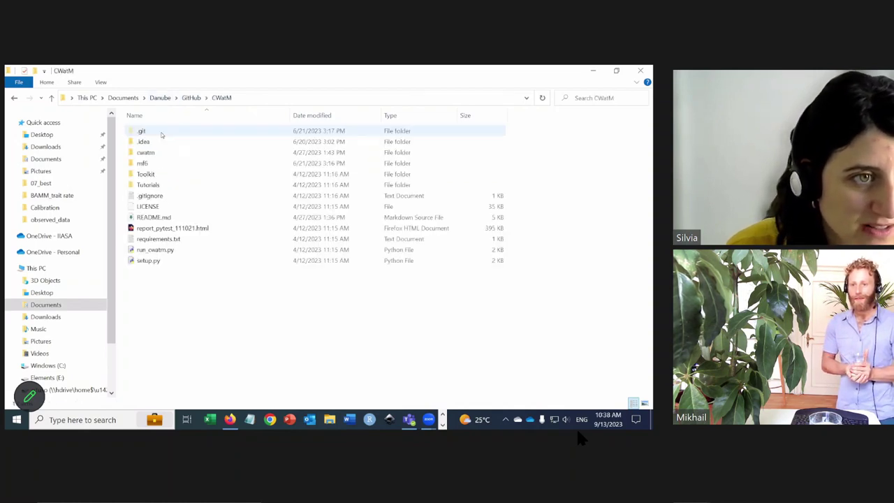
click(160, 98)
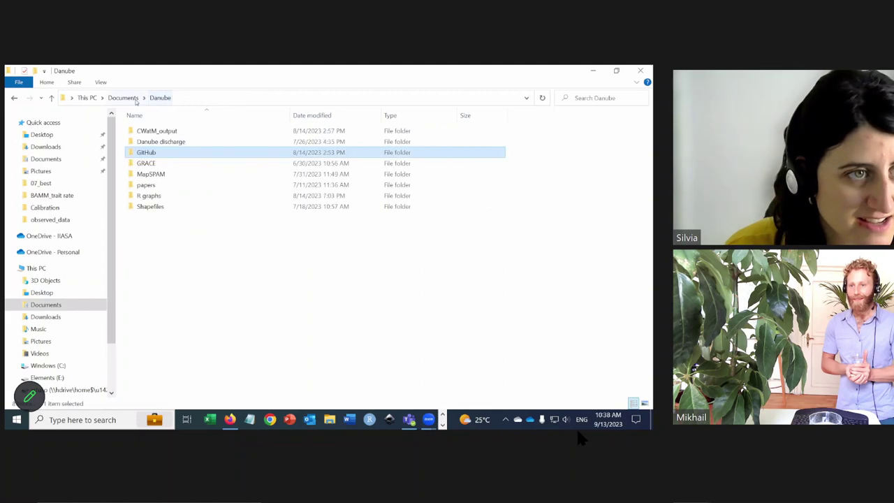
click(122, 98)
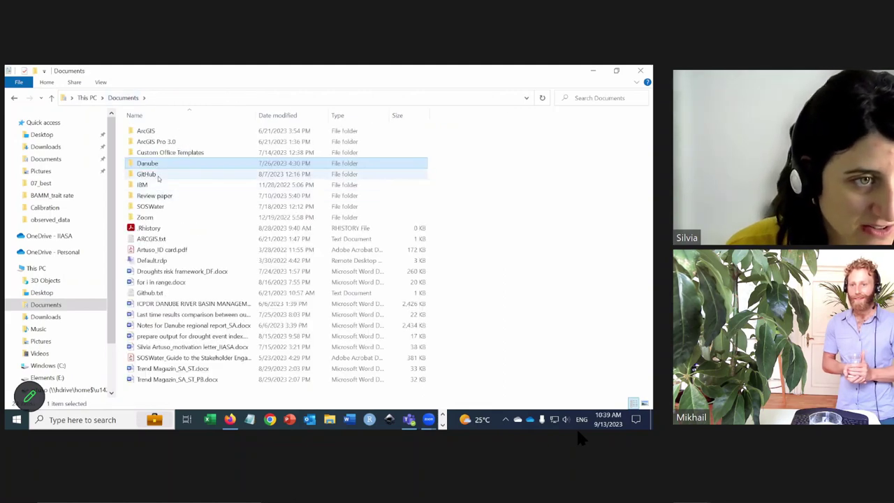
Open Toolkit in the CWatM repository under Documents > GitHub.
double_click(159, 174)
double_click(160, 133)
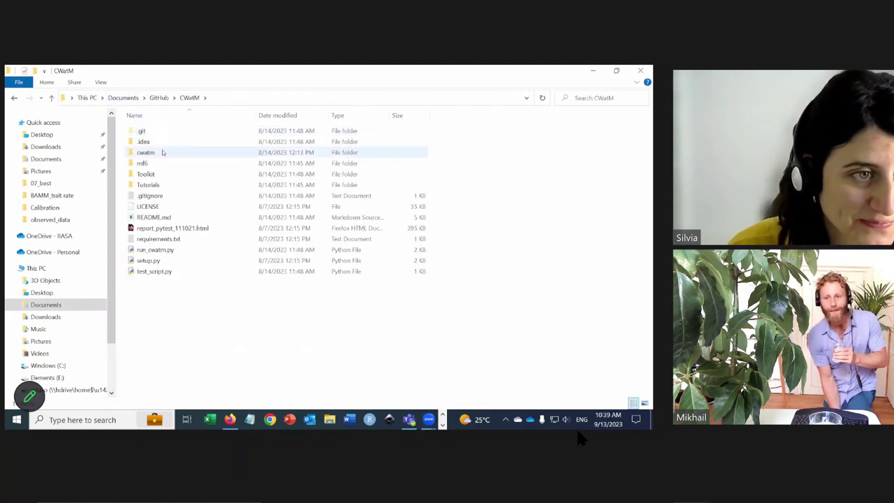
click(154, 175)
double_click(153, 175)
Open Calibration, inspect runs_calibration2, then rerun '1a. run_single_calibration.bat'.
double_click(148, 131)
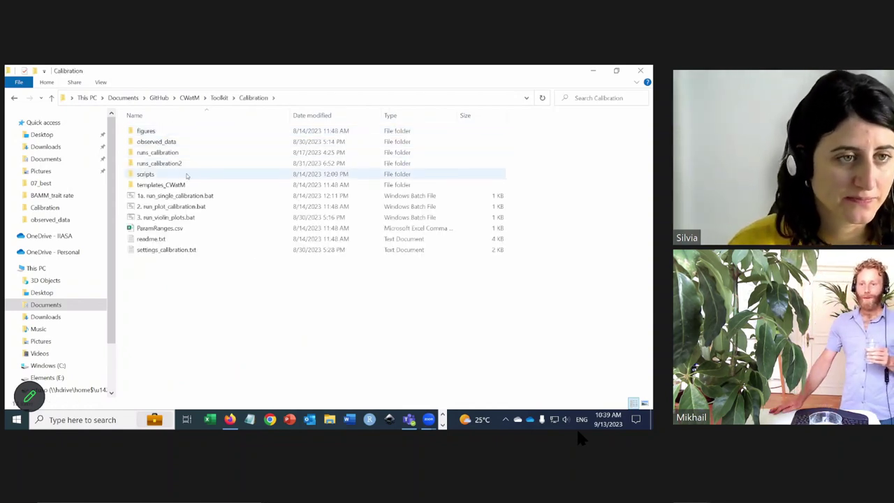
double_click(159, 163)
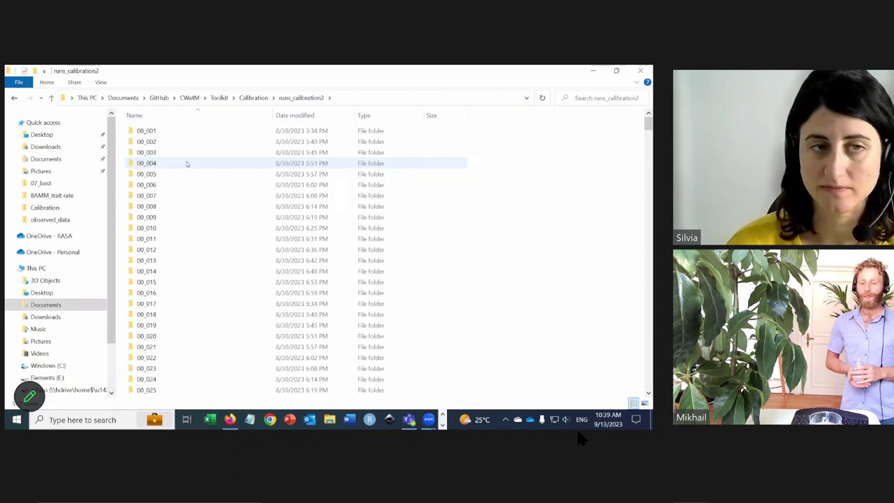
click(253, 98)
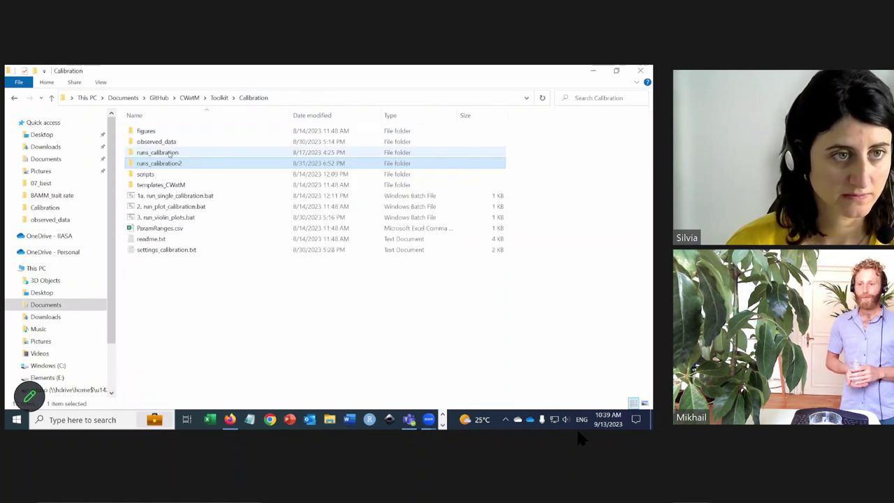
double_click(164, 196)
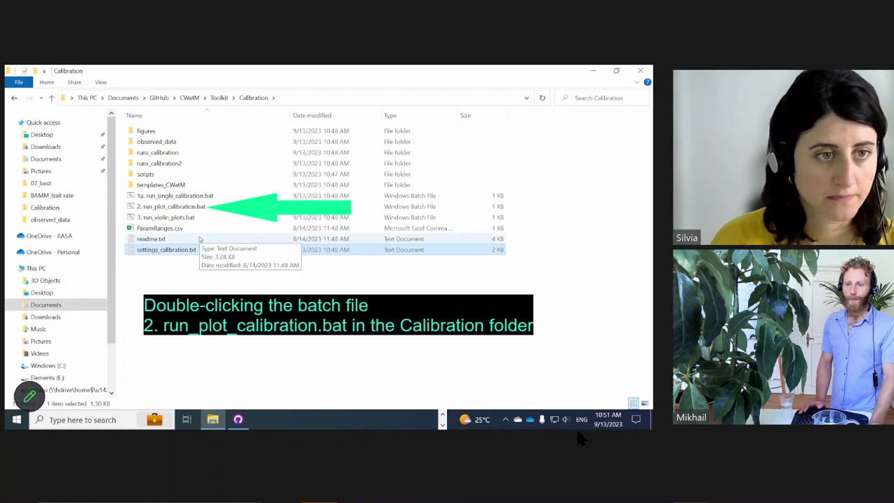
Run '2. run_plot_calibration.bat', close its console, and open figures/plot_calibration.pdf.
double_click(196, 210)
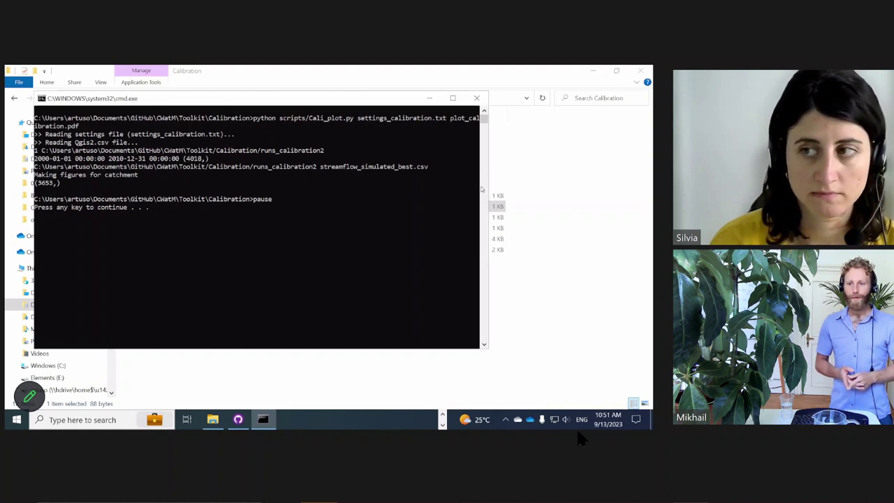
click(477, 99)
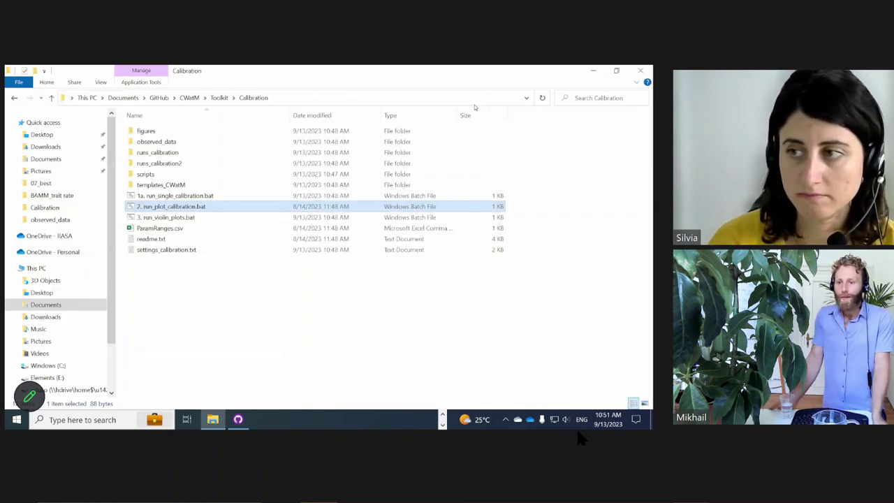
double_click(160, 131)
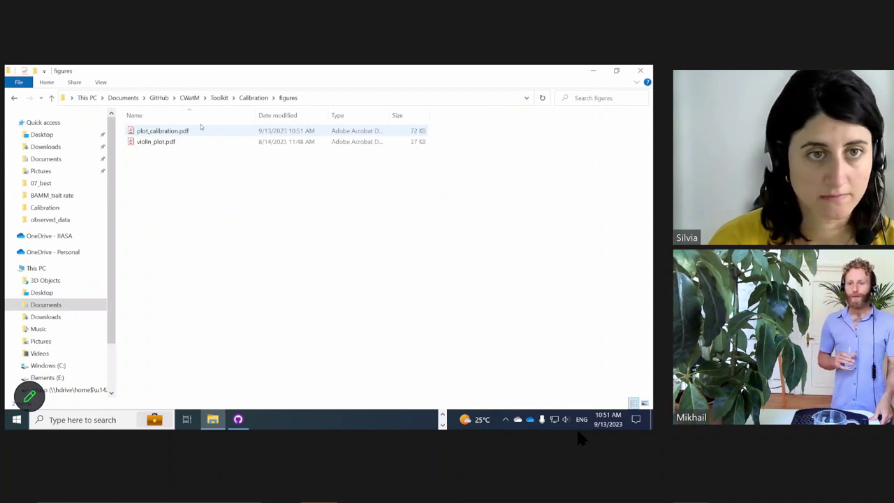
double_click(165, 132)
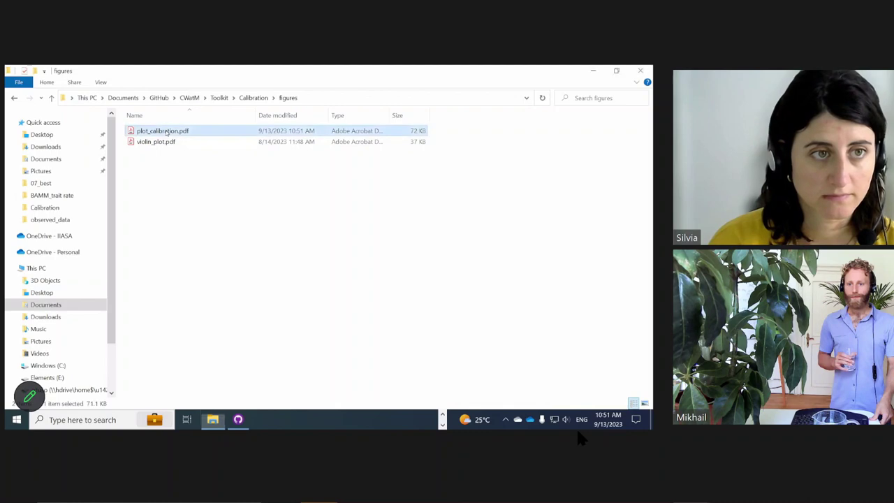